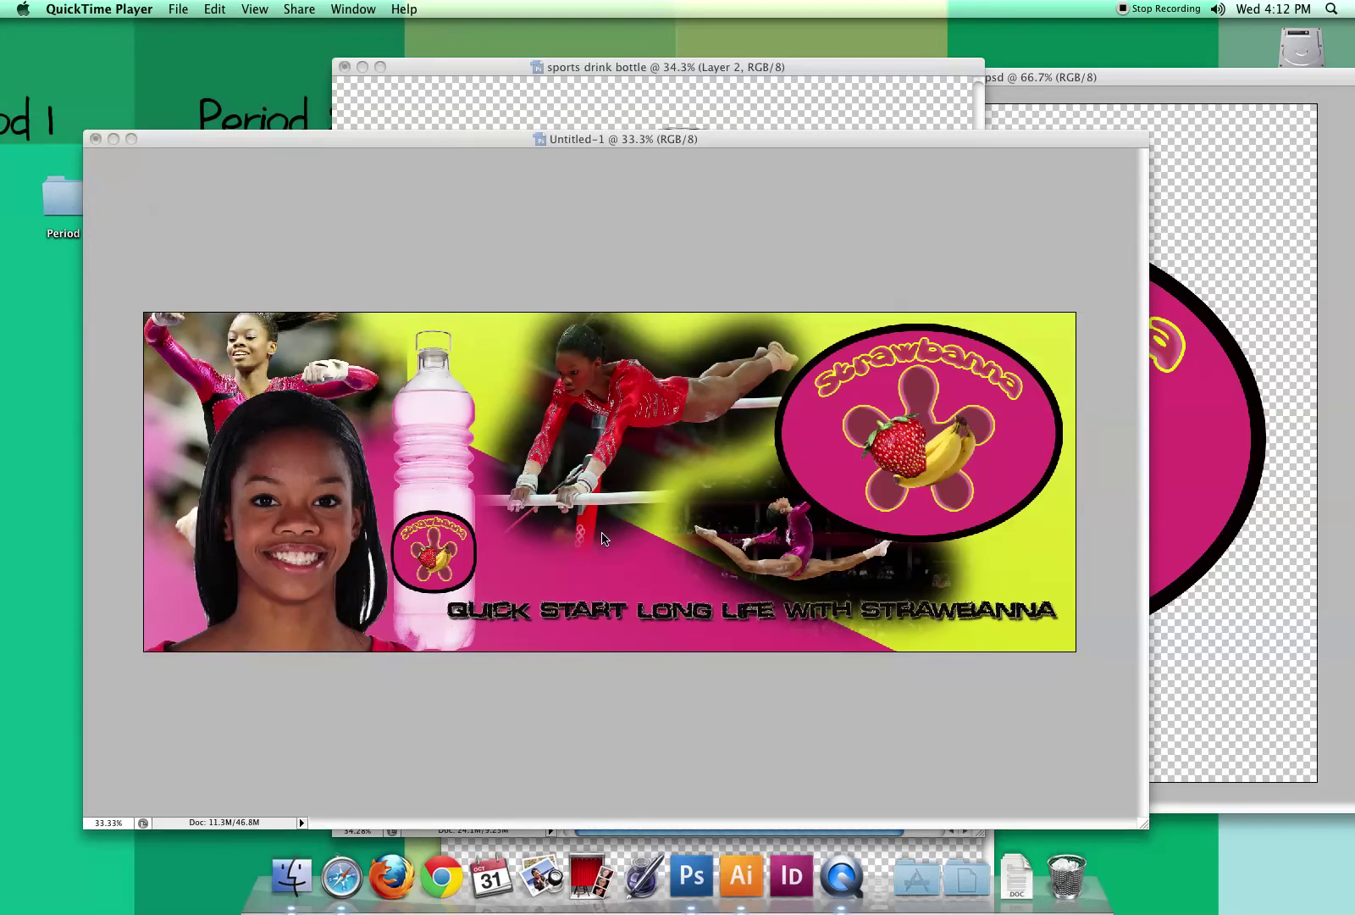
Step: Switch to Photoshop and set up a new document 11 inches wide and 4 inches high
{"action": "left_click", "coordinate": [442, 143]}
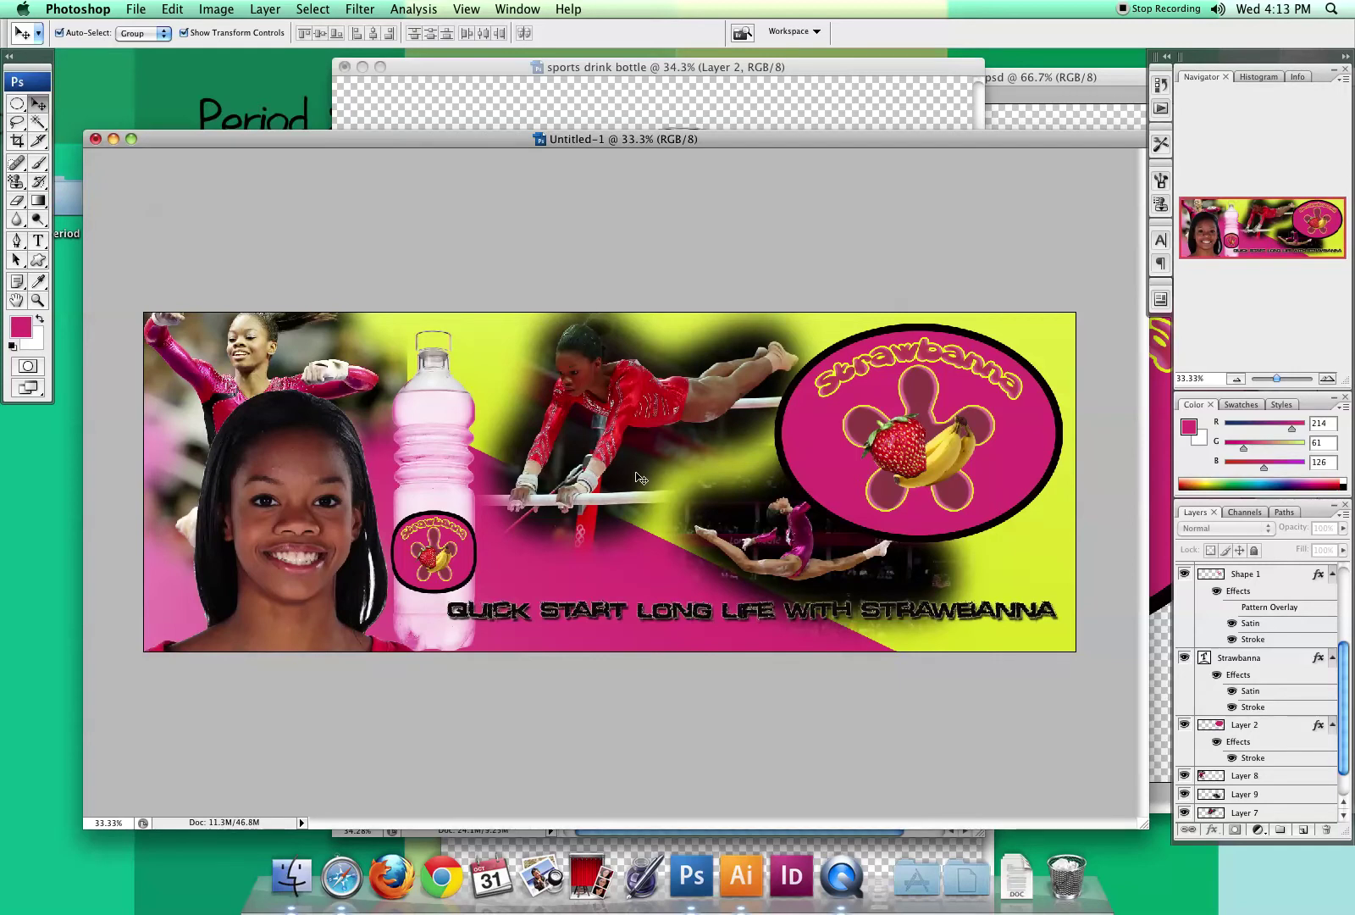
{"action": "left_click_drag", "start_coordinate": [482, 137], "coordinate": [408, 91]}
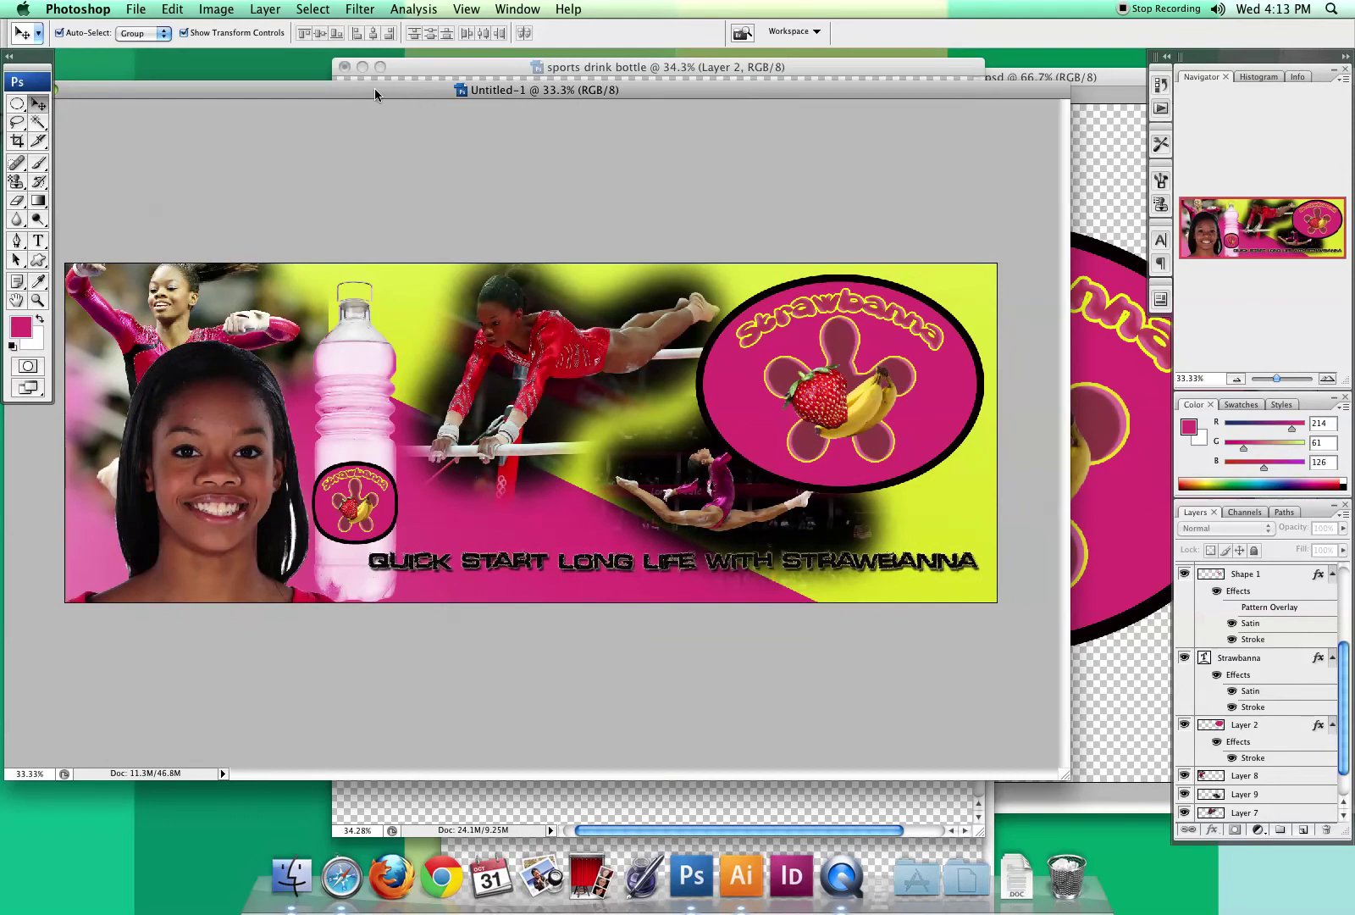
{"action": "left_click", "coordinate": [135, 10]}
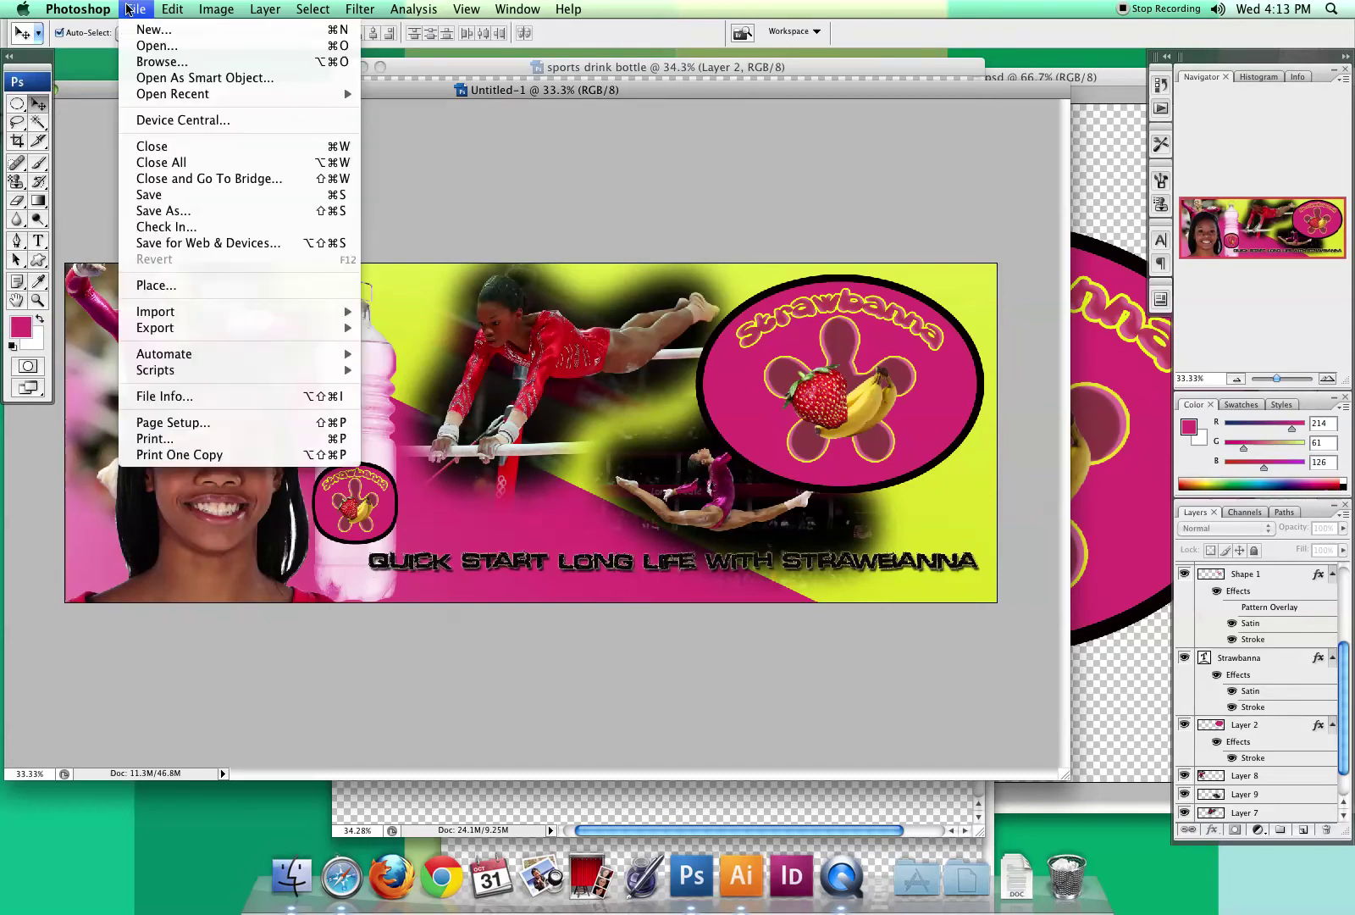
{"action": "left_click", "coordinate": [137, 22]}
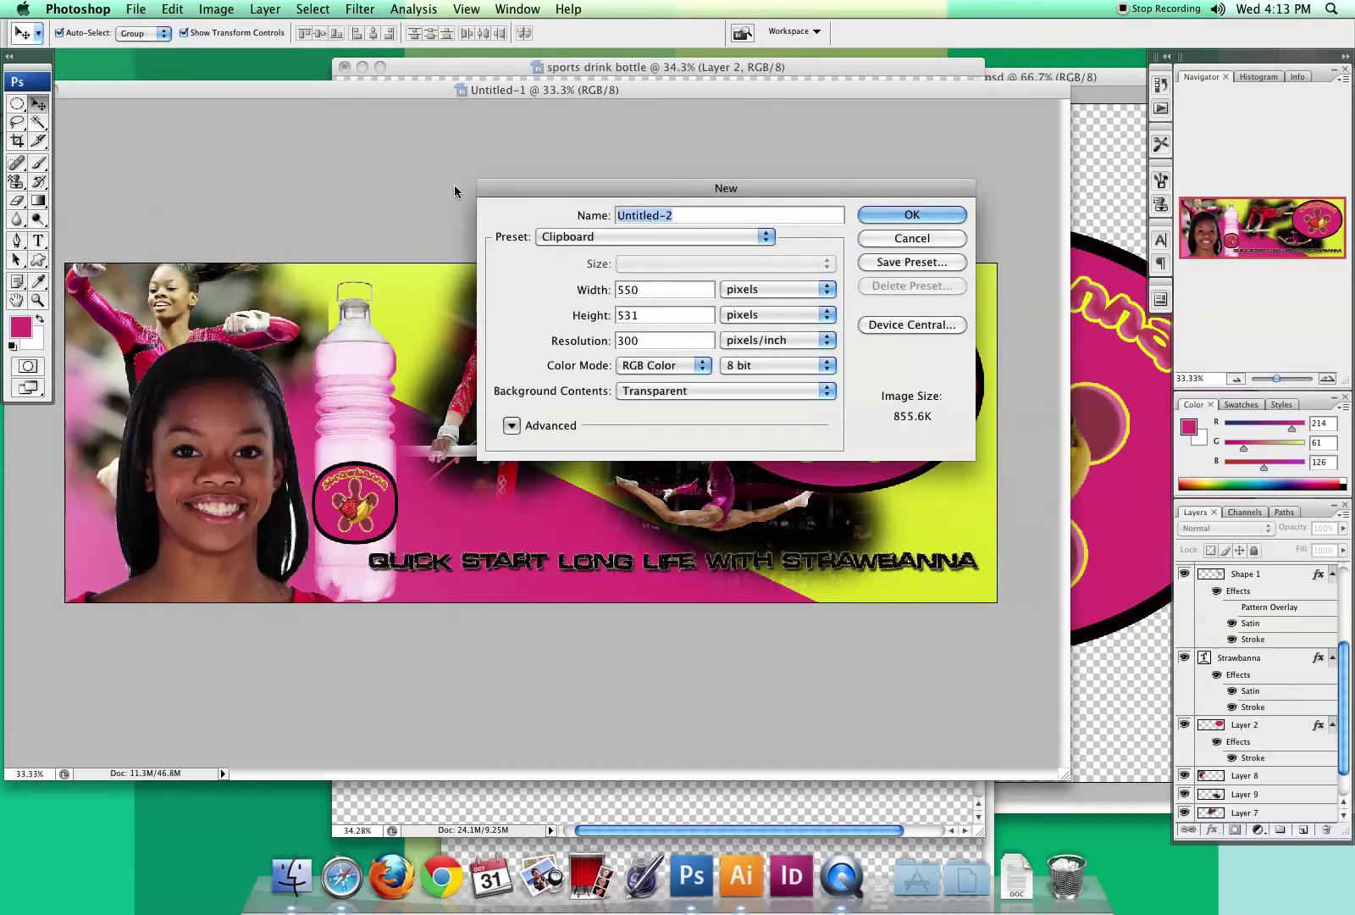
{"action": "left_click", "coordinate": [750, 290]}
{"action": "left_click", "coordinate": [752, 303]}
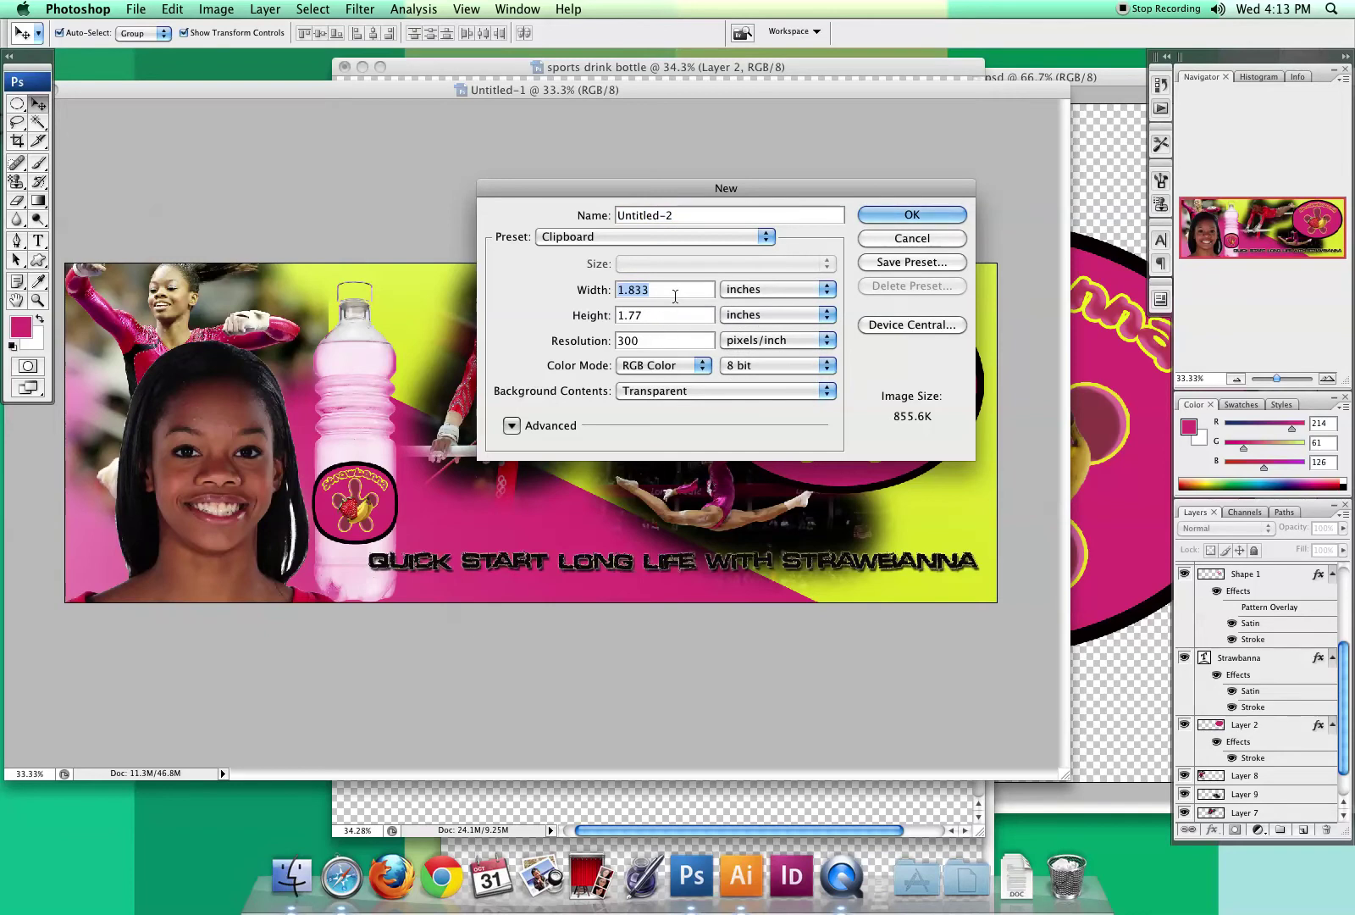
{"action": "type", "text": "11"}
{"action": "double_click", "coordinate": [642, 315]}
{"action": "type", "text": "4"}
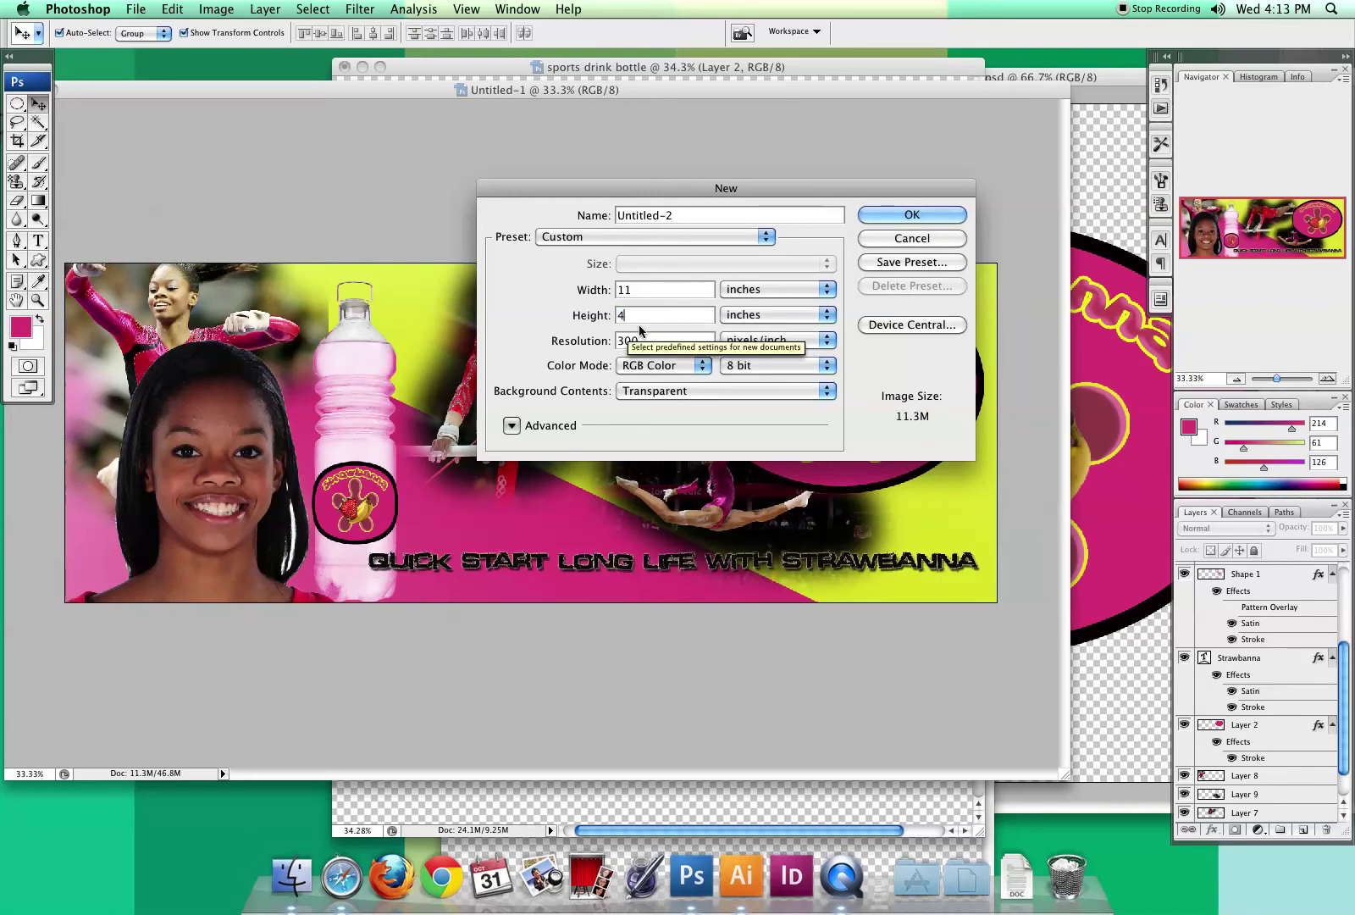
Step: Name the new document "sports drink billboard", create it, and enlarge and reposition its window to show the whole canvas
{"action": "triple_click", "coordinate": [675, 216]}
{"action": "type", "text": "sports drink bi"}
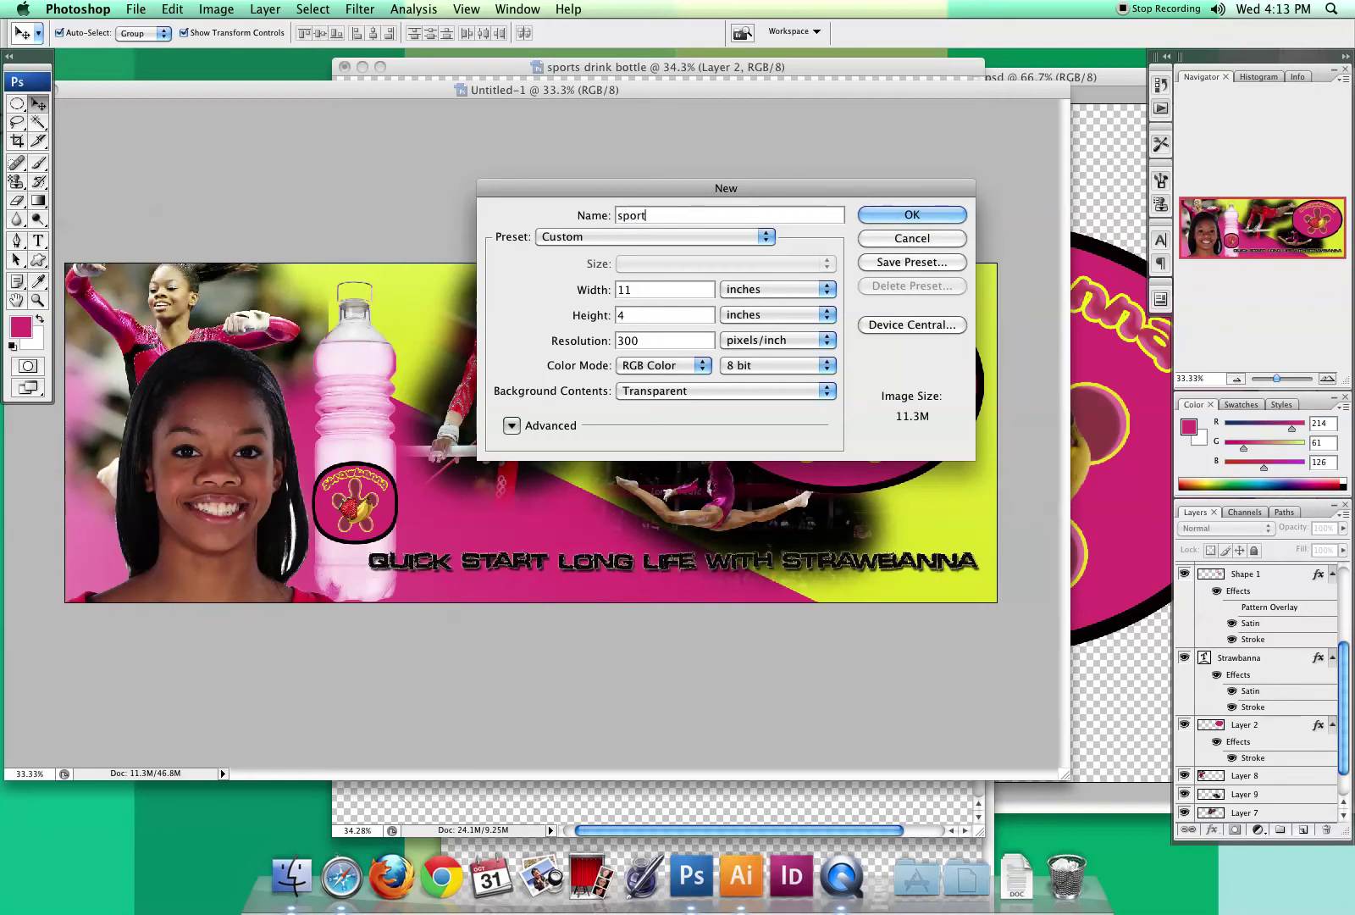
{"action": "type", "text": "llboard"}
{"action": "left_click", "coordinate": [894, 214]}
{"action": "left_click_drag", "start_coordinate": [1036, 456], "coordinate": [1104, 543]}
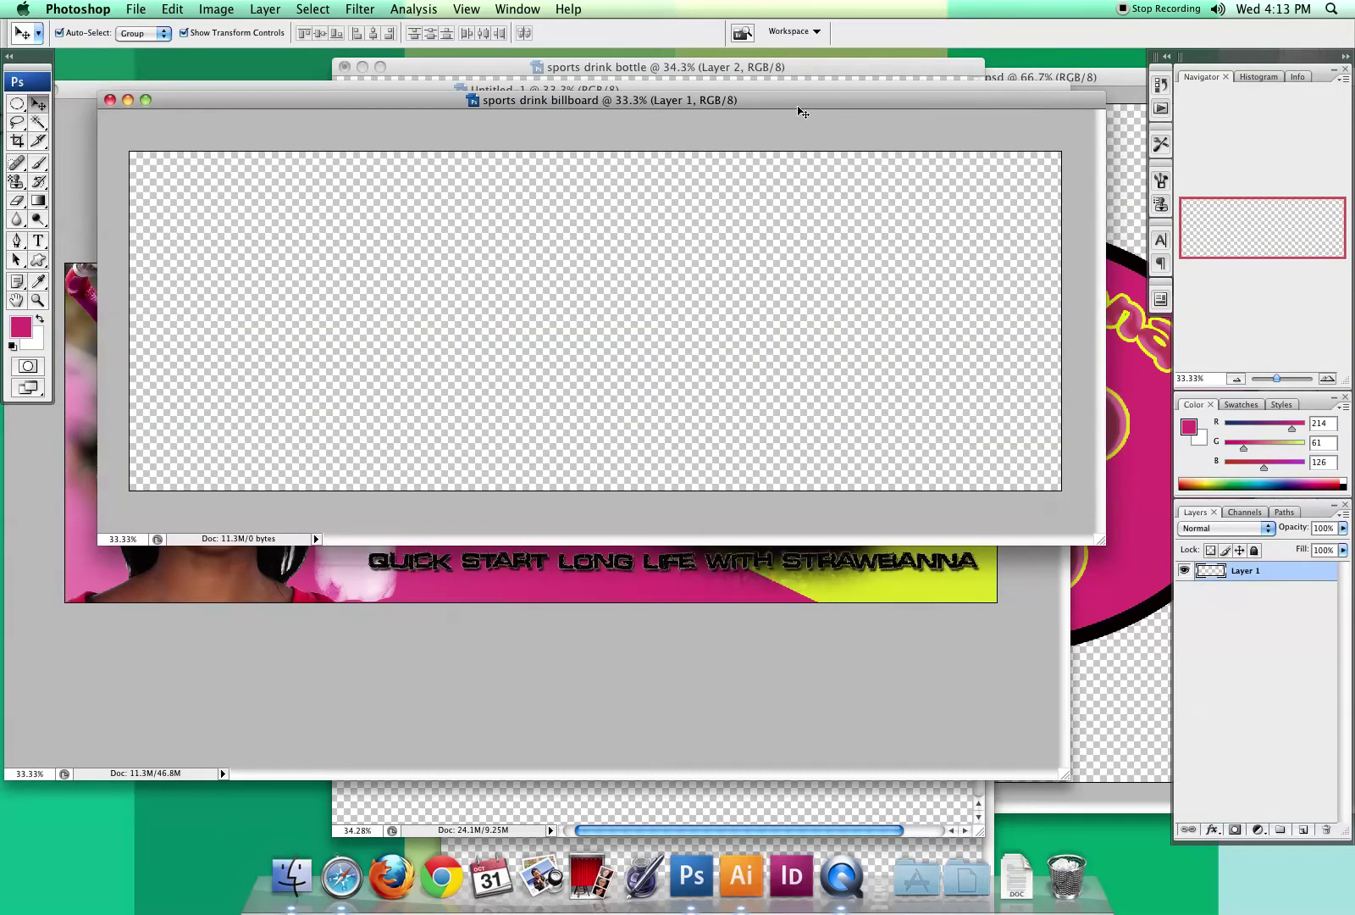
{"action": "left_click_drag", "start_coordinate": [756, 108], "coordinate": [736, 167]}
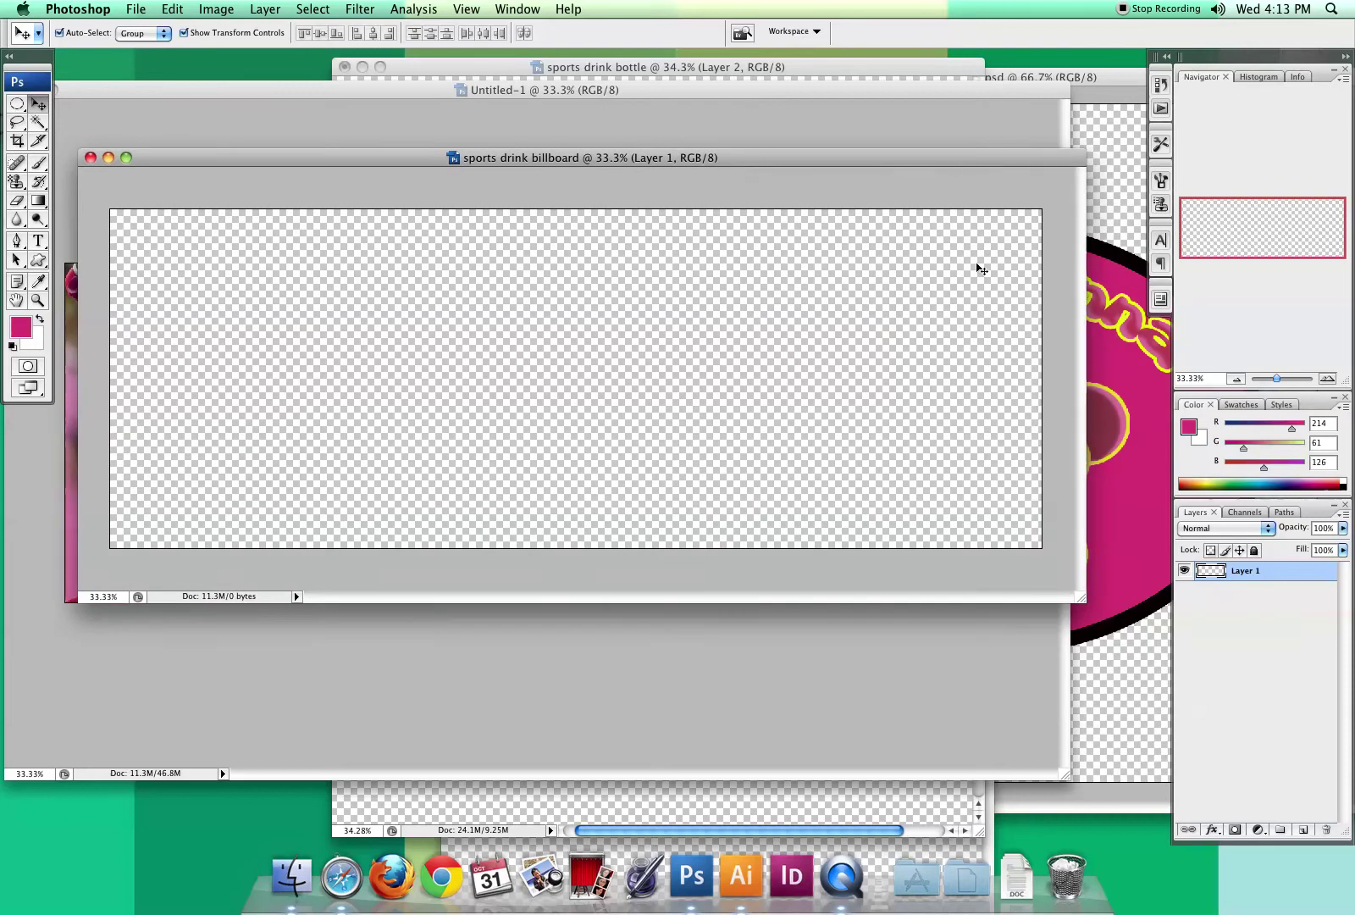
Step: Copy the logo from sports drink logo.psd into the billboard's upper-right corner and scale it to 93.9%
{"action": "left_click", "coordinate": [1100, 195]}
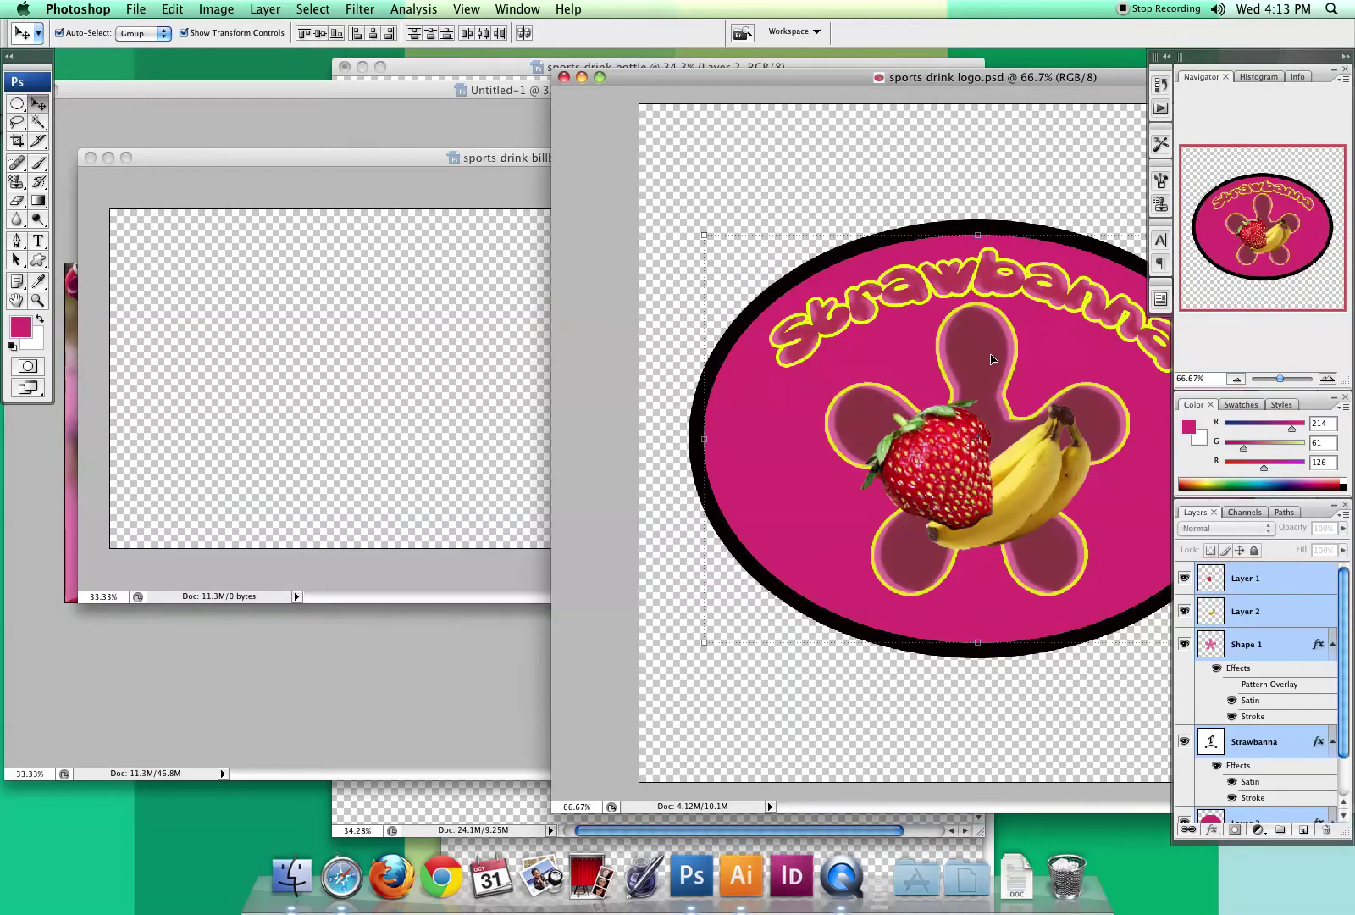
{"action": "left_click_drag", "start_coordinate": [989, 358], "coordinate": [925, 277]}
{"action": "left_click_drag", "start_coordinate": [745, 424], "coordinate": [760, 409]}
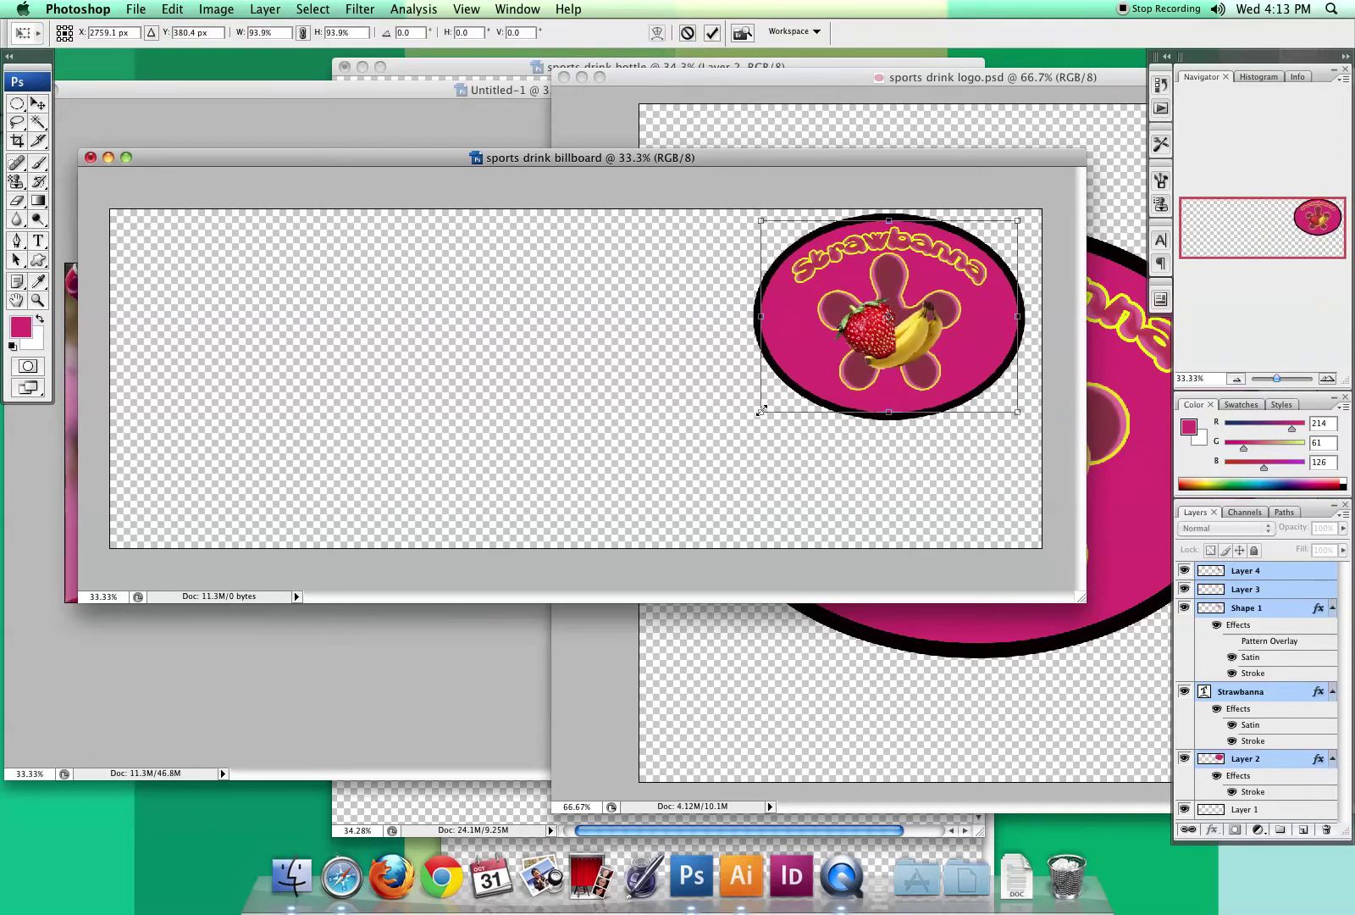
{"action": "key", "text": "Return"}
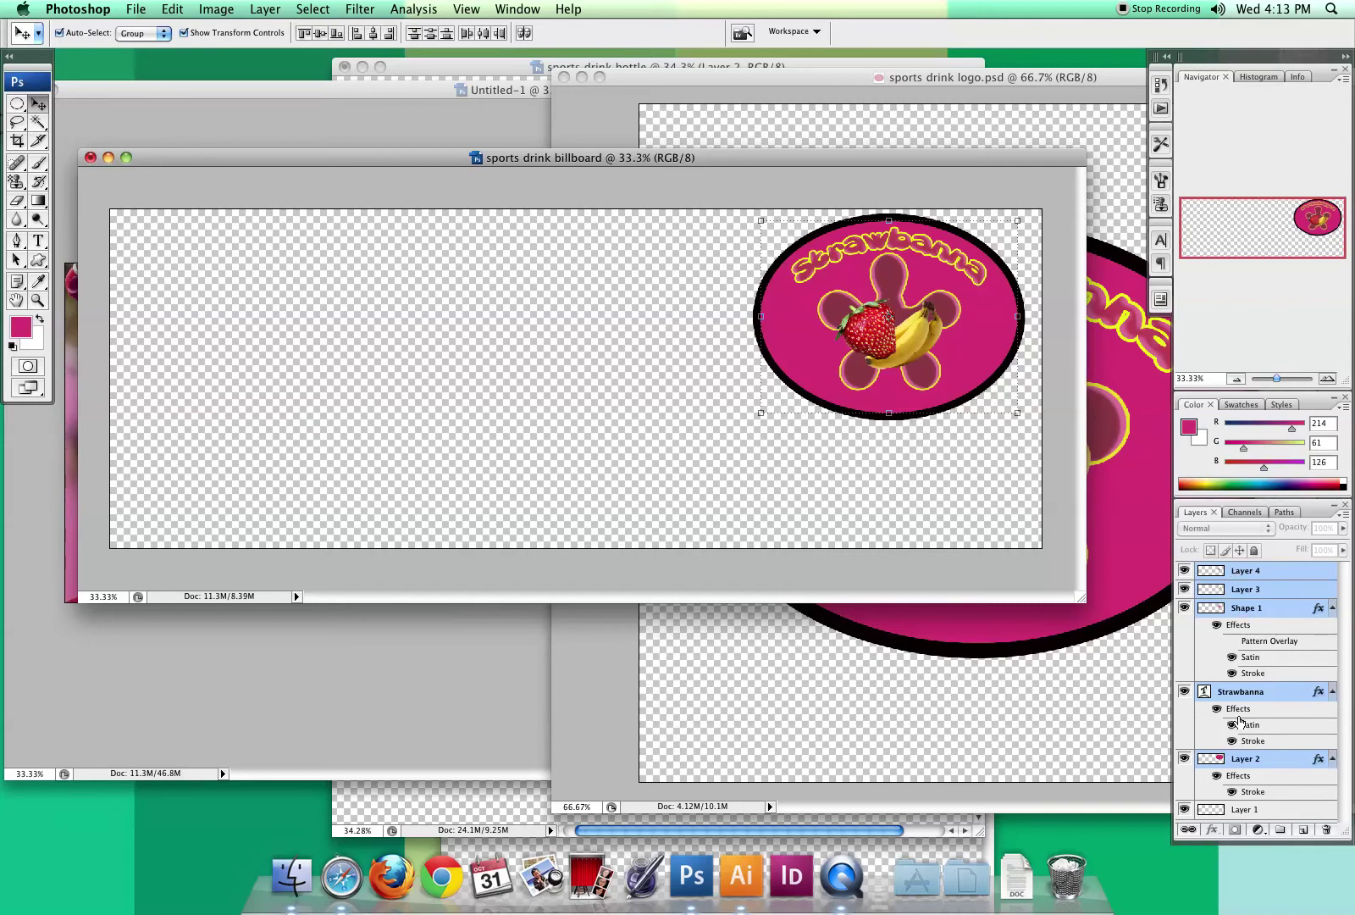
Step: Merge the placed logo's layers into a single layer and consult the example billboard in Untitled-1
{"action": "left_click", "coordinate": [262, 9]}
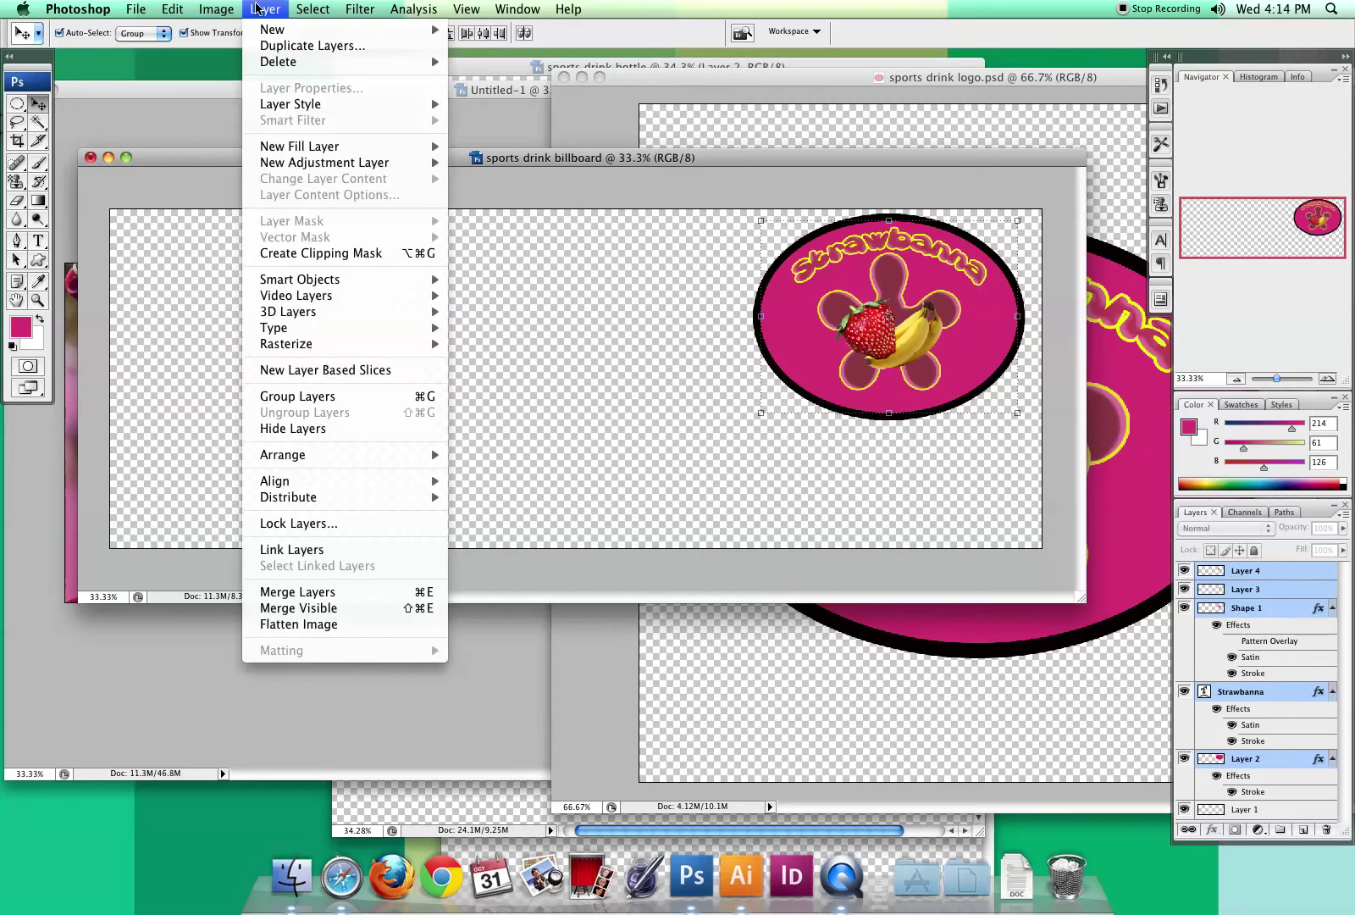
{"action": "left_click", "coordinate": [310, 594]}
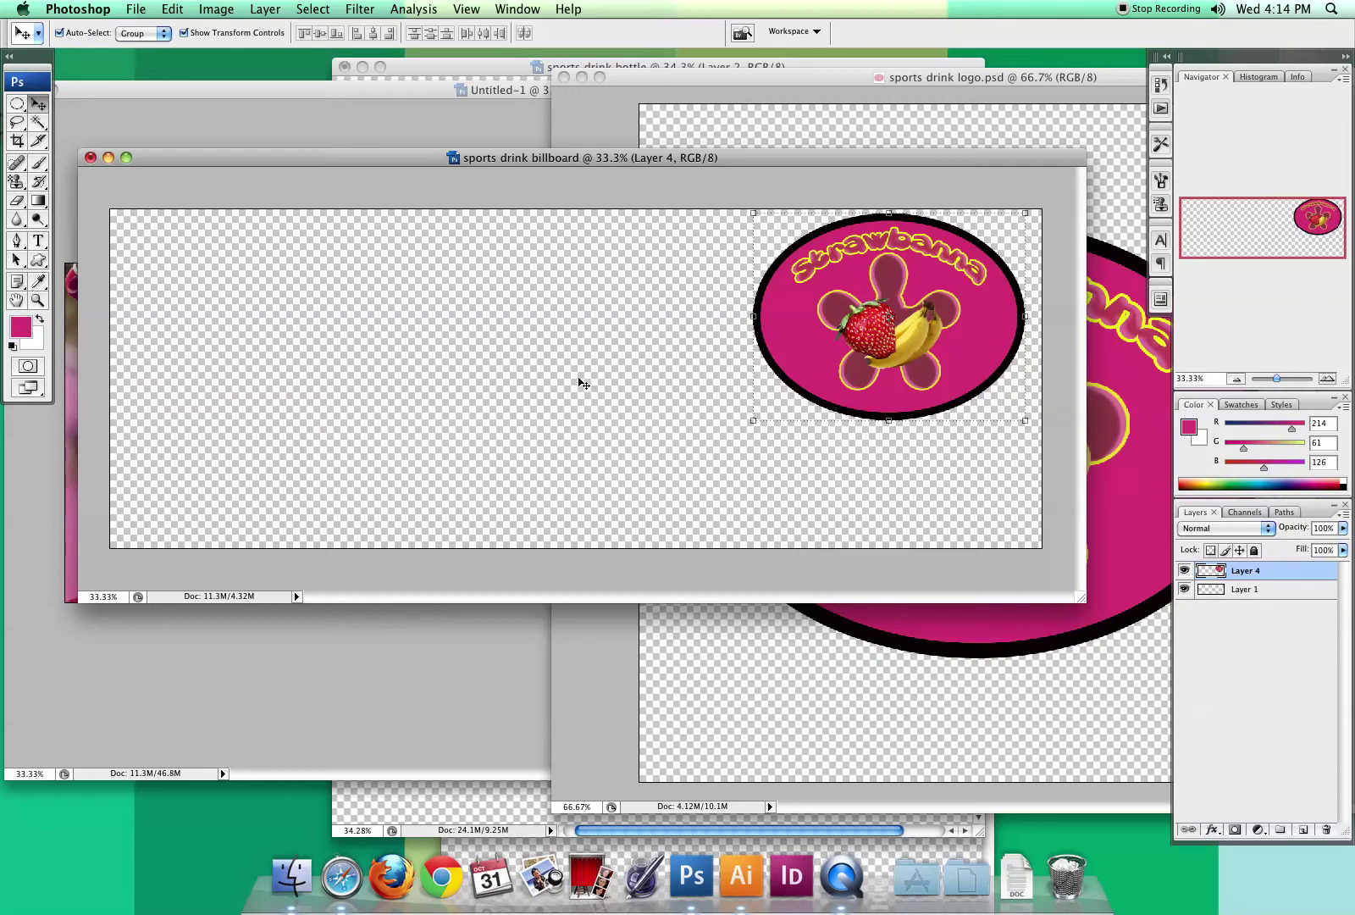
{"action": "left_click", "coordinate": [340, 138]}
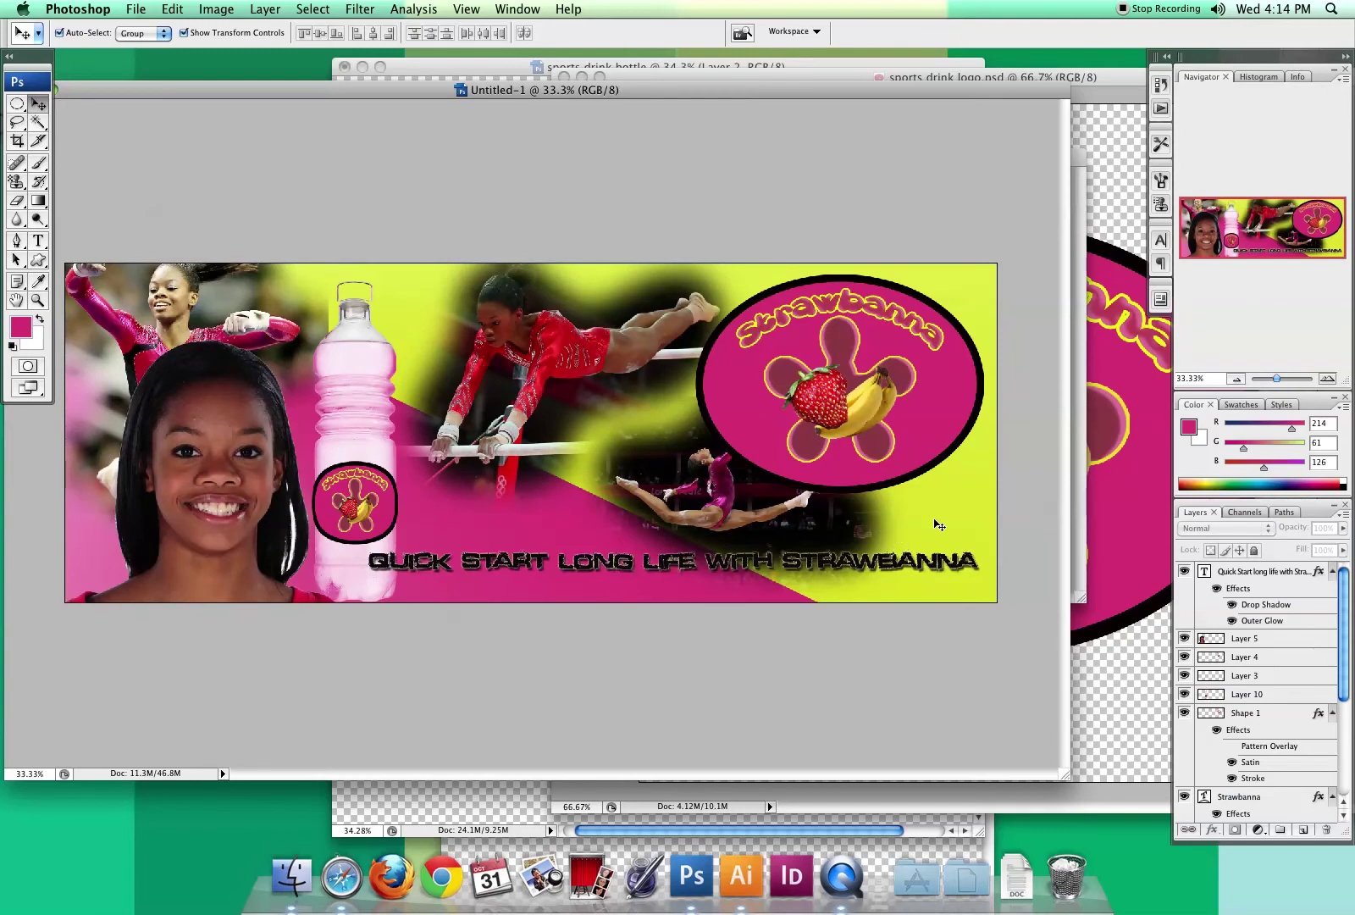
{"action": "left_click", "coordinate": [1082, 436]}
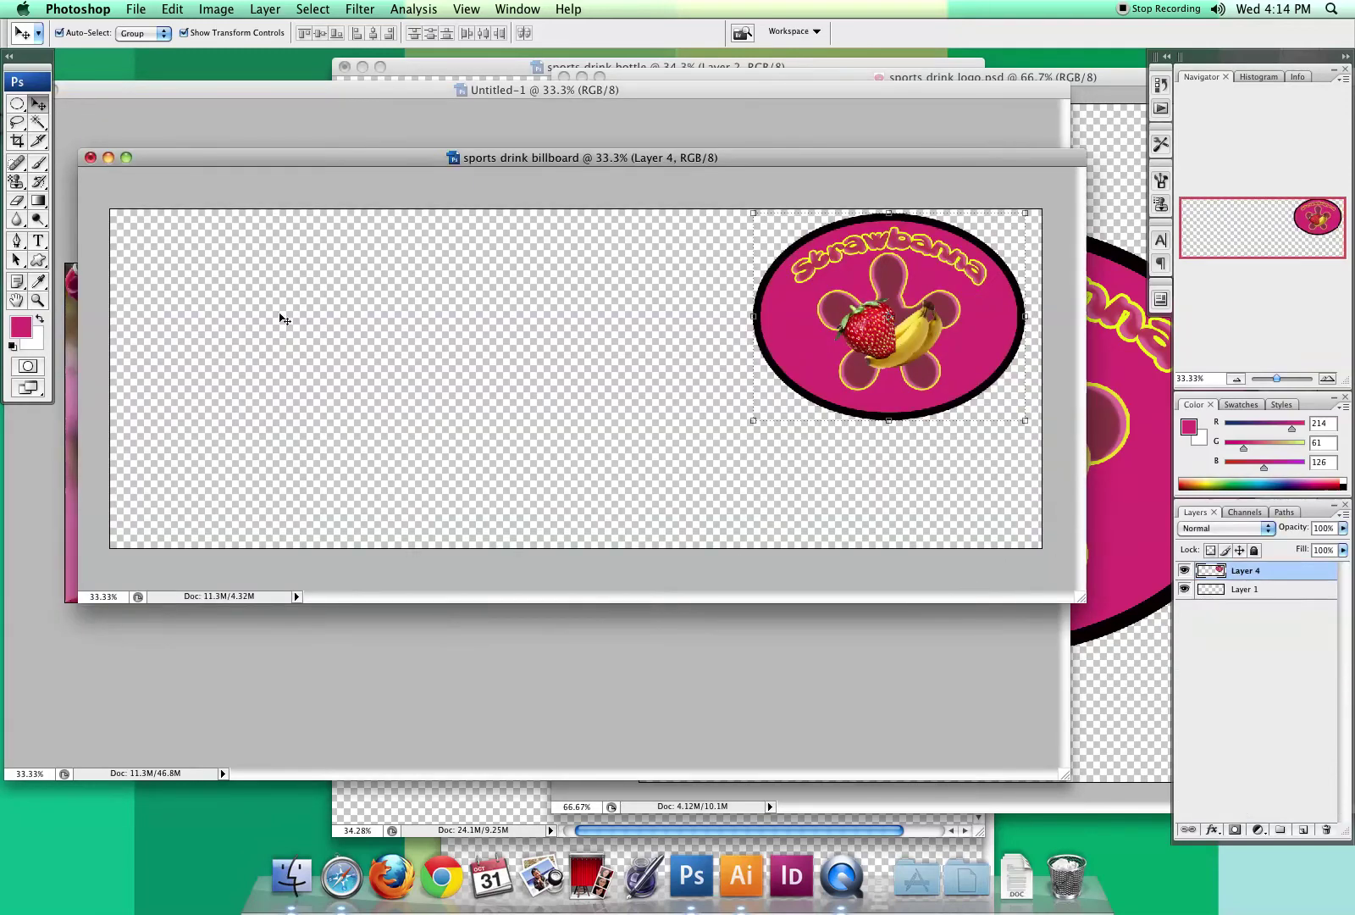
Step: Set up the Gradient tool with the custom pink-white-lime gradient, keeping only one white colour stop between the end colours
{"action": "left_click", "coordinate": [35, 204]}
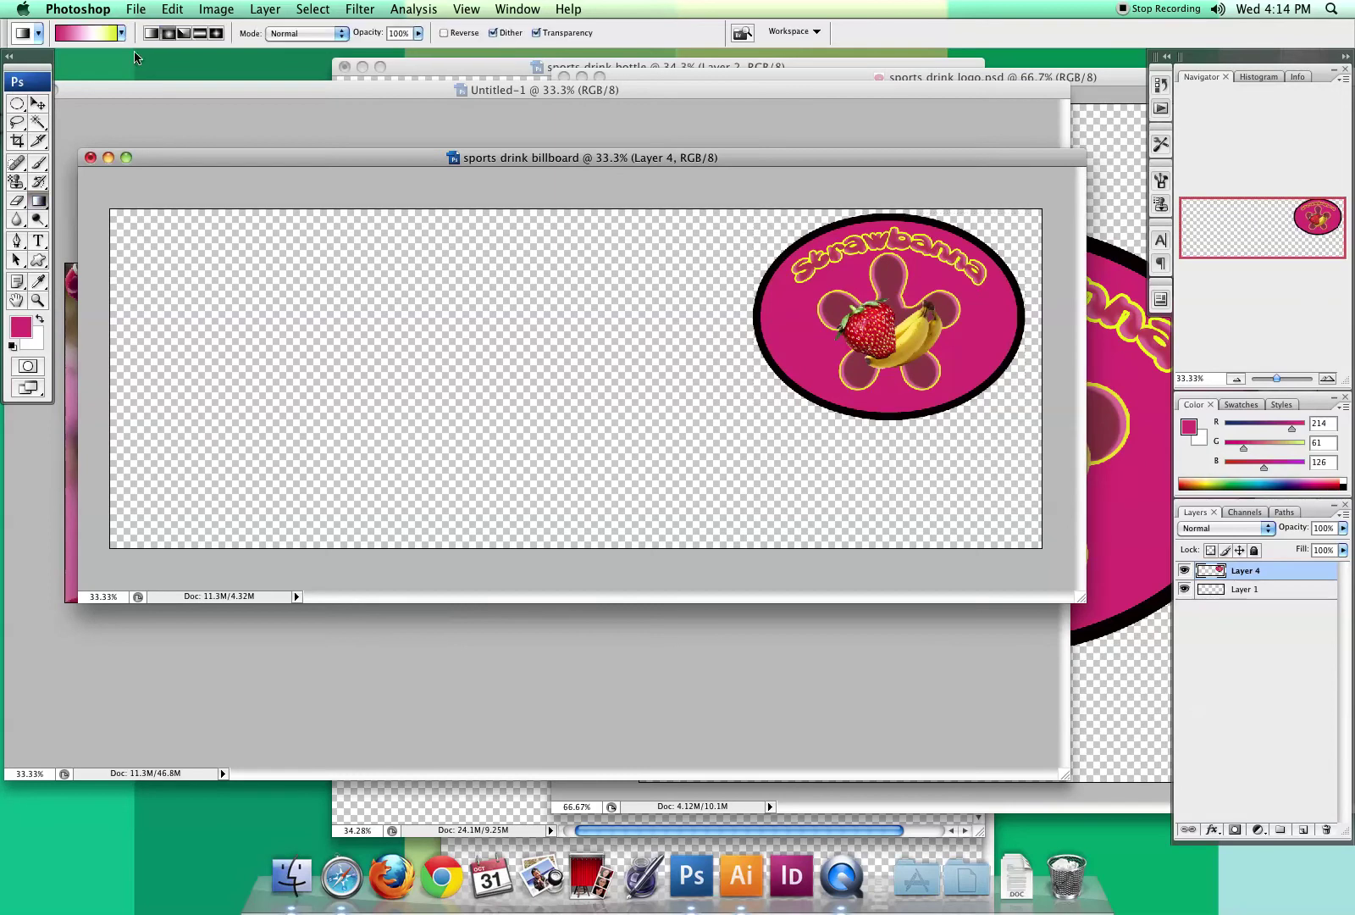
{"action": "left_click", "coordinate": [95, 35]}
{"action": "left_click_drag", "start_coordinate": [529, 458], "coordinate": [507, 457]}
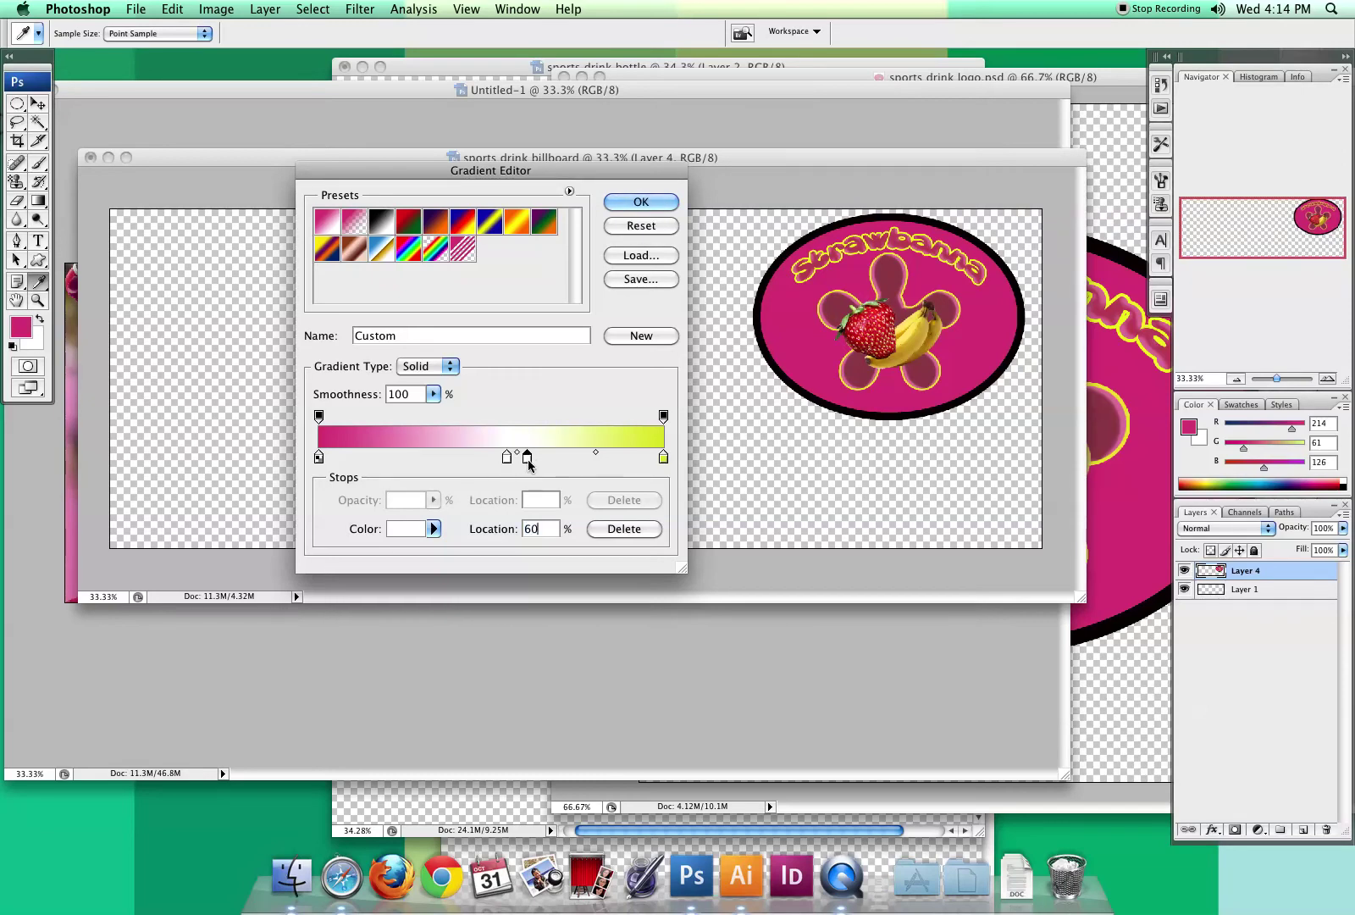
{"action": "left_click", "coordinate": [538, 474]}
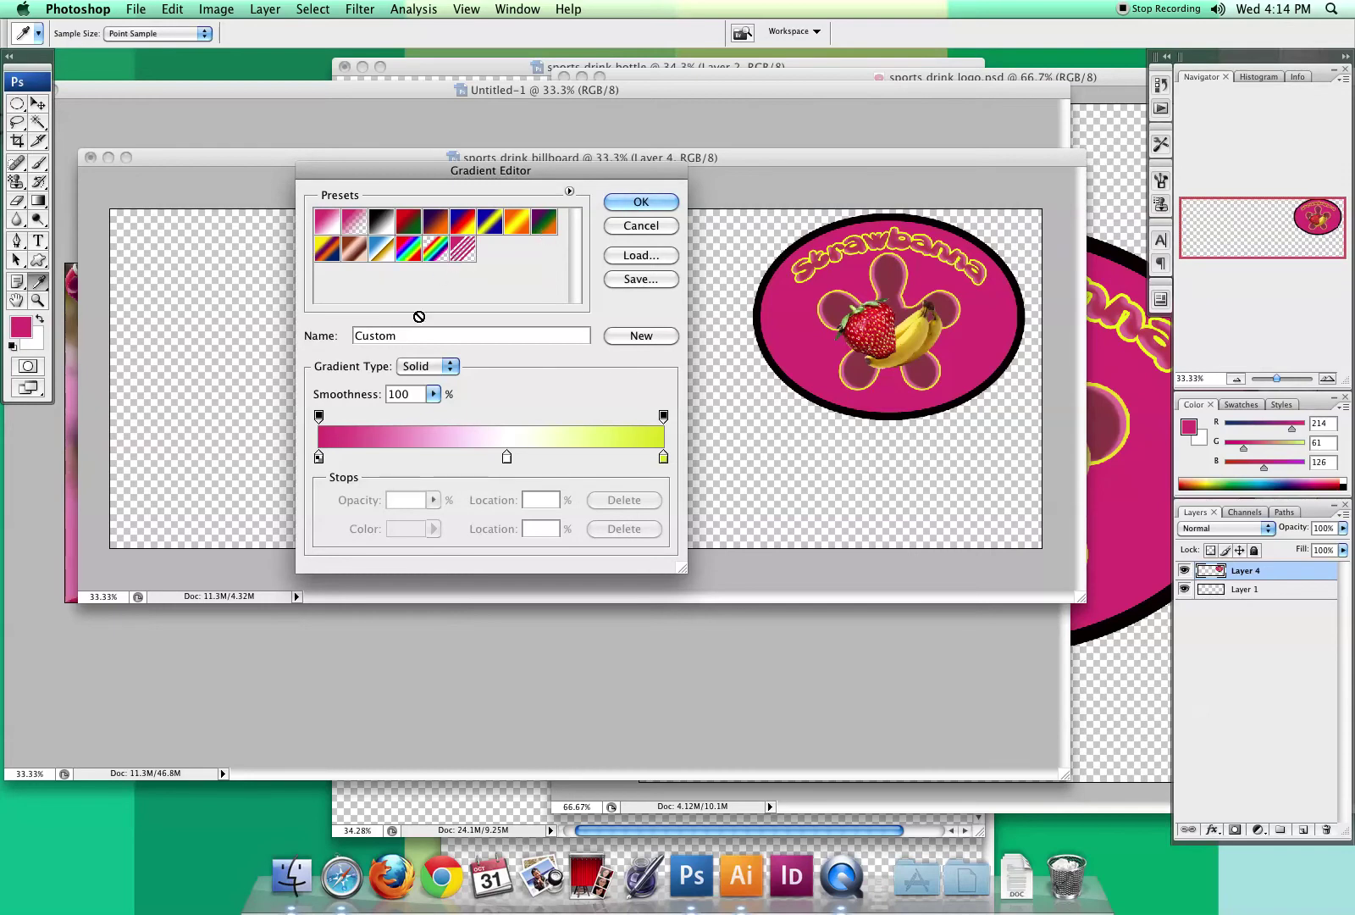
{"action": "left_click", "coordinate": [631, 201]}
Step: Try a horizontal linear gradient across the logo's layer, and undo it
{"action": "left_click", "coordinate": [153, 36]}
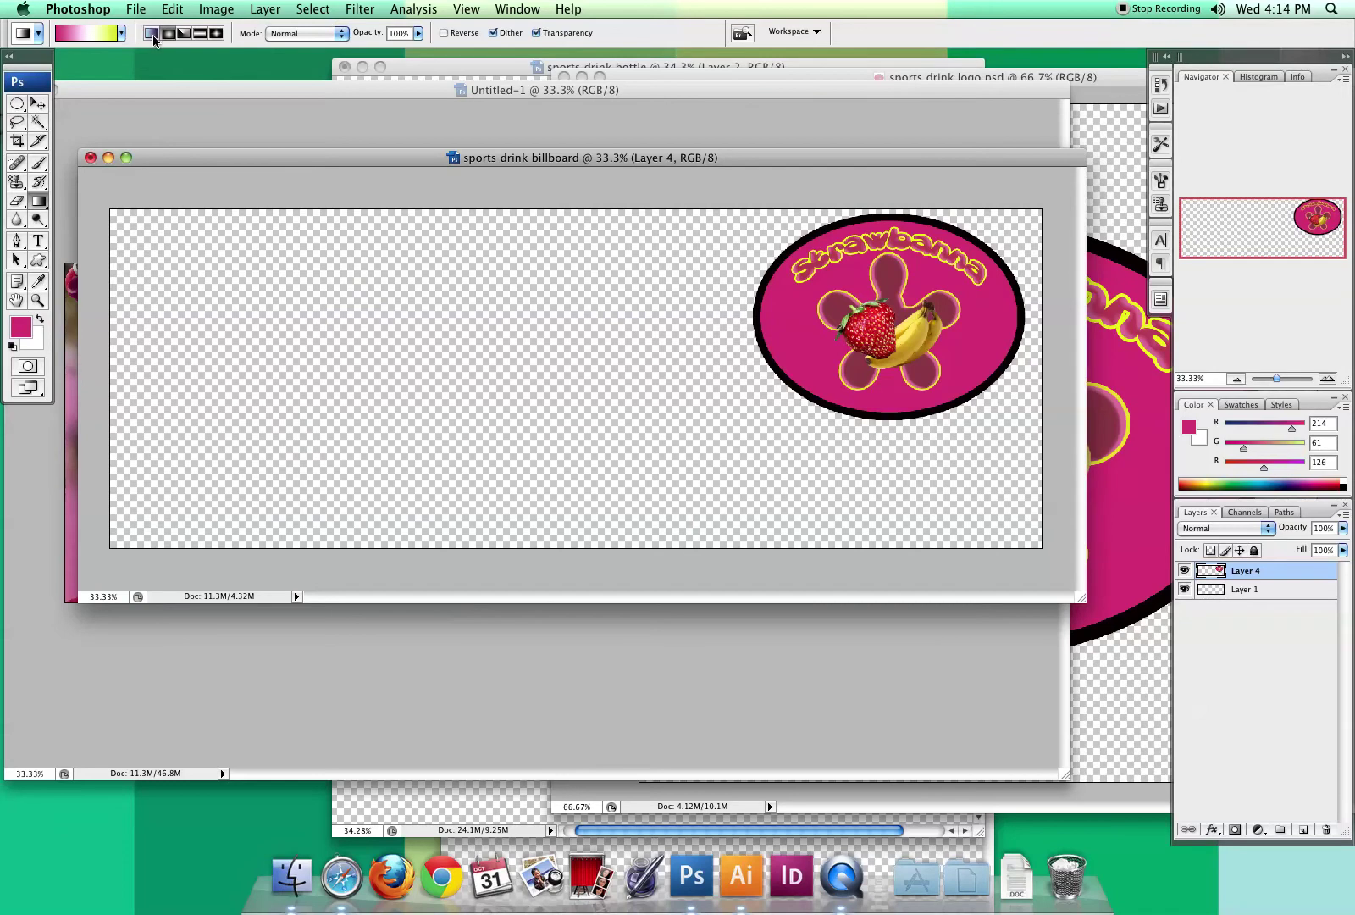
{"action": "left_click_drag", "start_coordinate": [112, 279], "coordinate": [502, 304]}
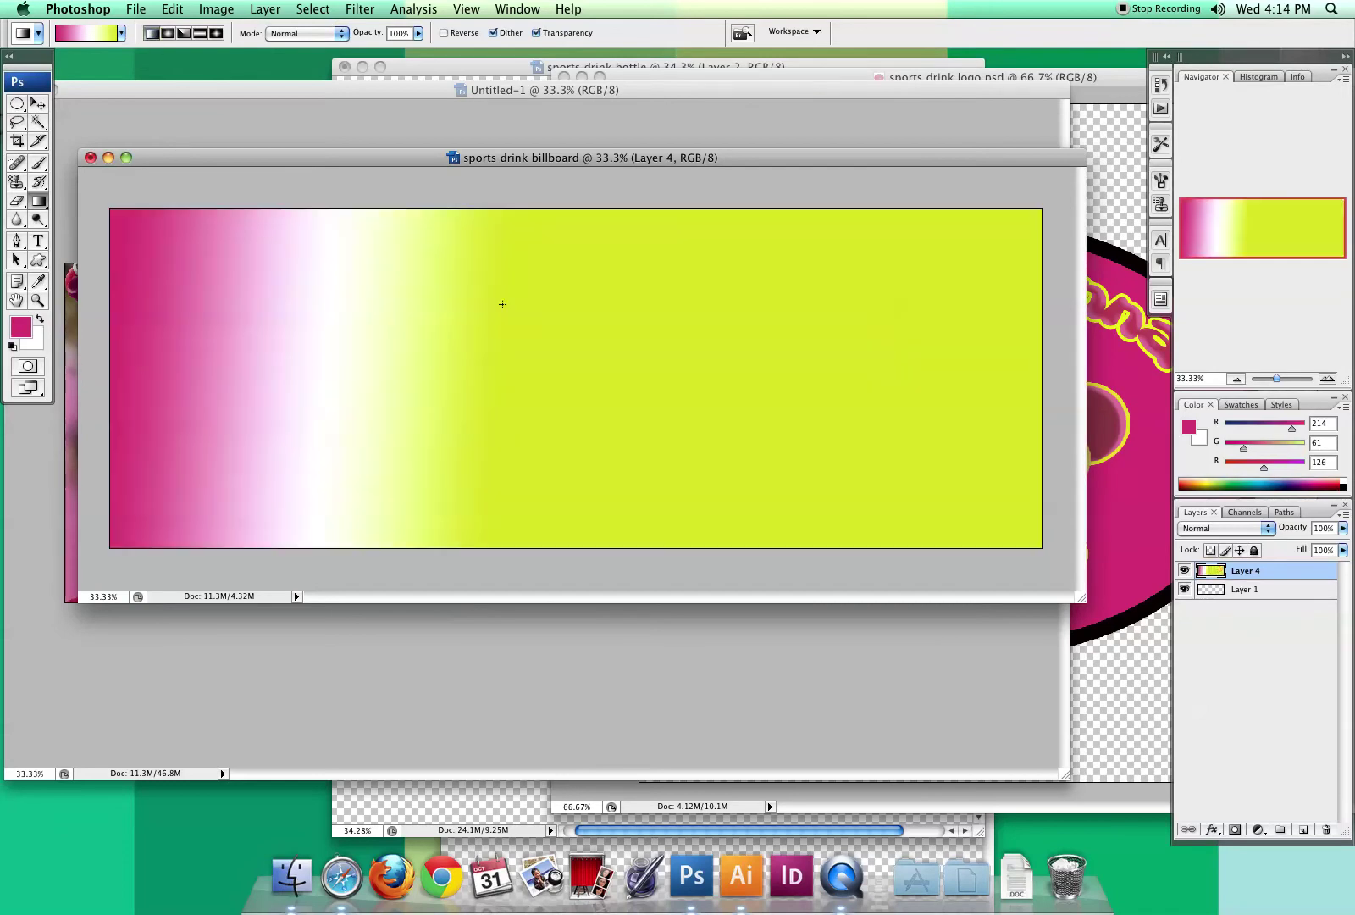
{"action": "left_click", "coordinate": [171, 8]}
{"action": "left_click", "coordinate": [203, 18]}
Step: Fill Layer 1 behind the logo with an angle gradient, its dividing edge running diagonally down from the canvas's upper middle to the bottom edge
{"action": "left_click", "coordinate": [168, 33]}
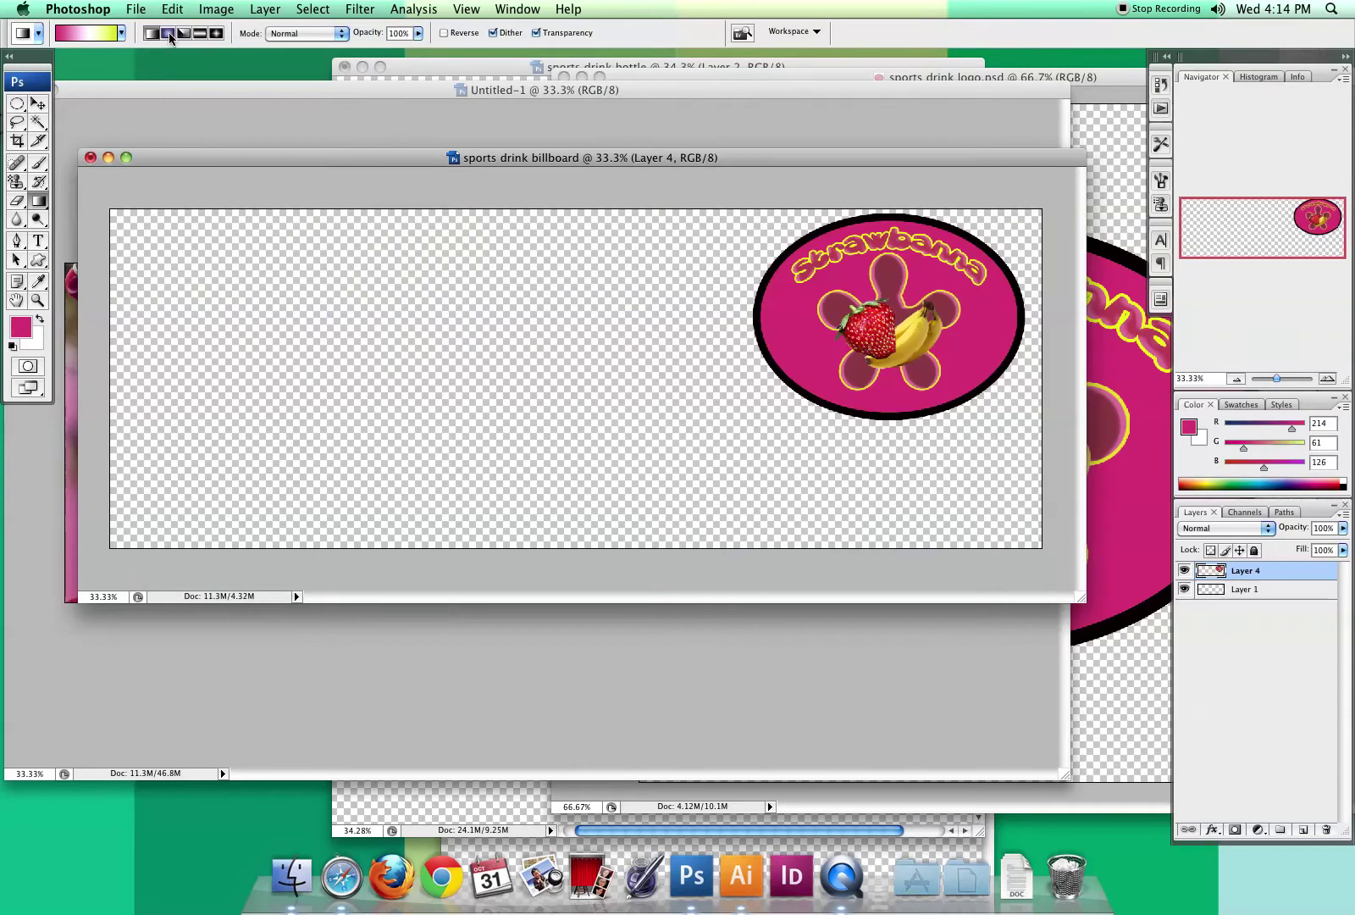
{"action": "left_click", "coordinate": [186, 35]}
{"action": "left_click", "coordinate": [199, 35]}
{"action": "left_click", "coordinate": [212, 36]}
{"action": "left_click", "coordinate": [1254, 591]}
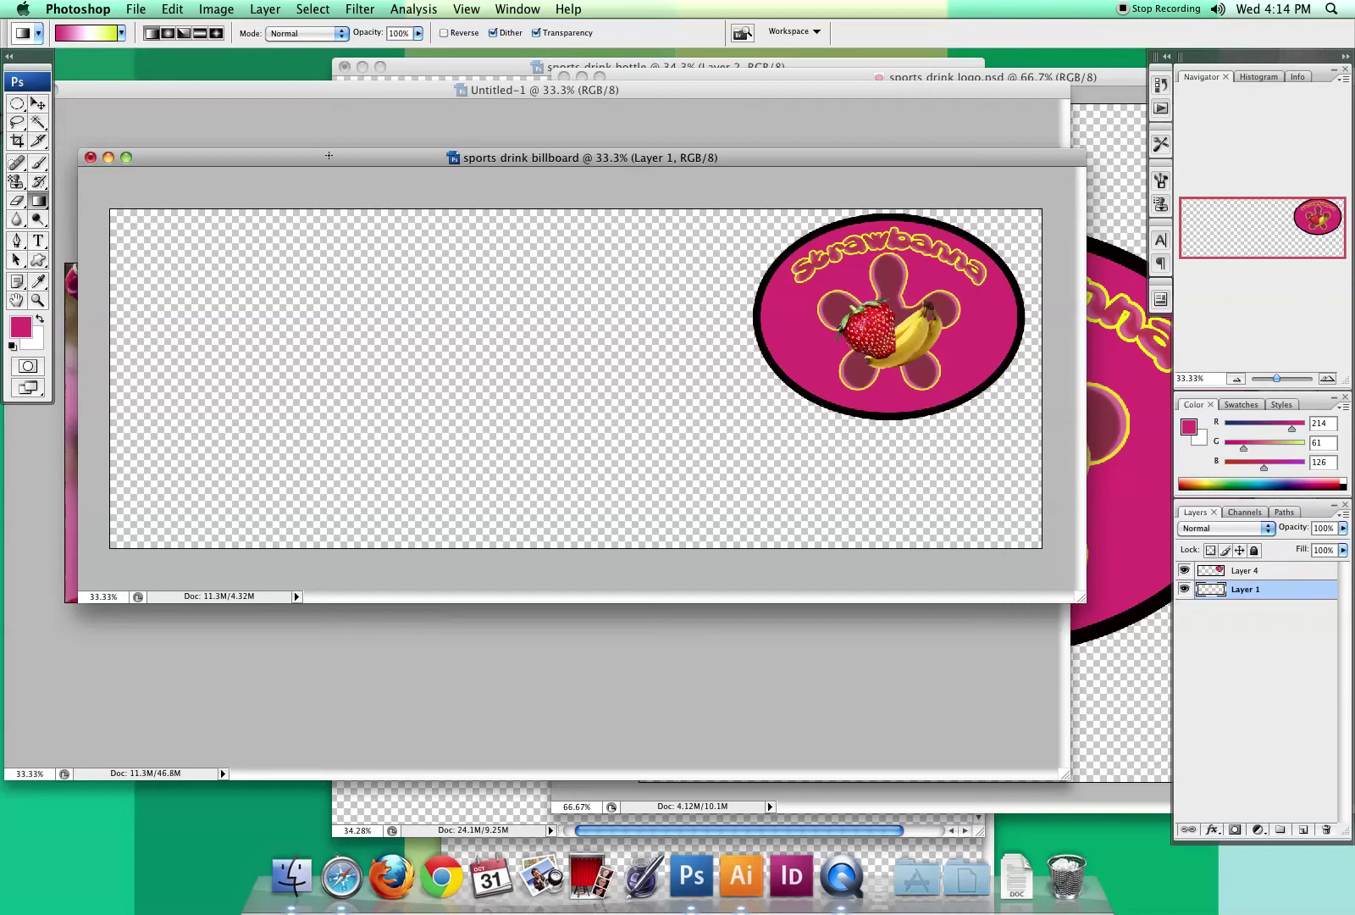
{"action": "left_click_drag", "start_coordinate": [275, 263], "coordinate": [842, 539]}
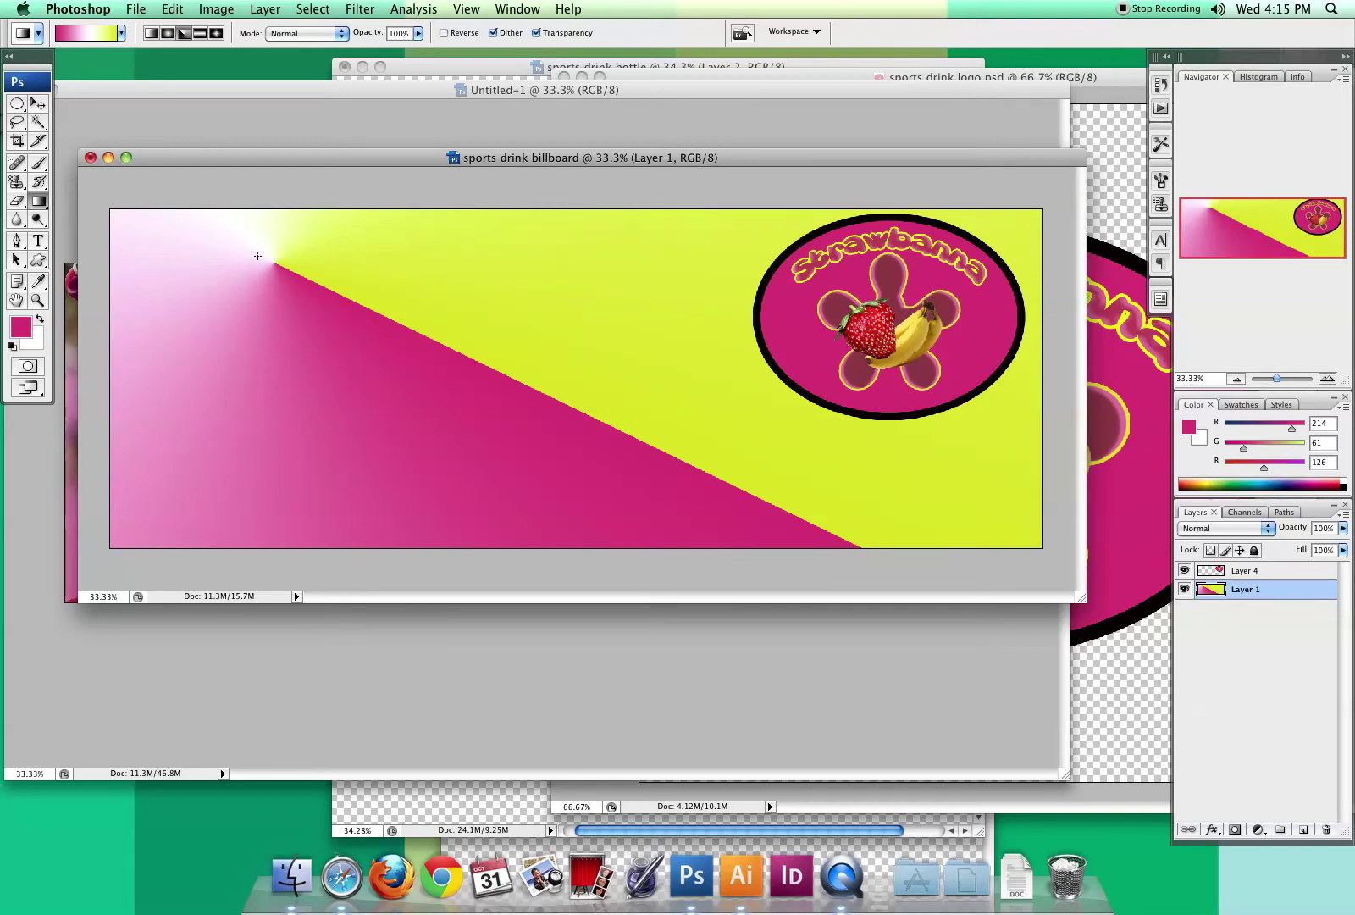
{"action": "left_click_drag", "start_coordinate": [430, 309], "coordinate": [771, 585]}
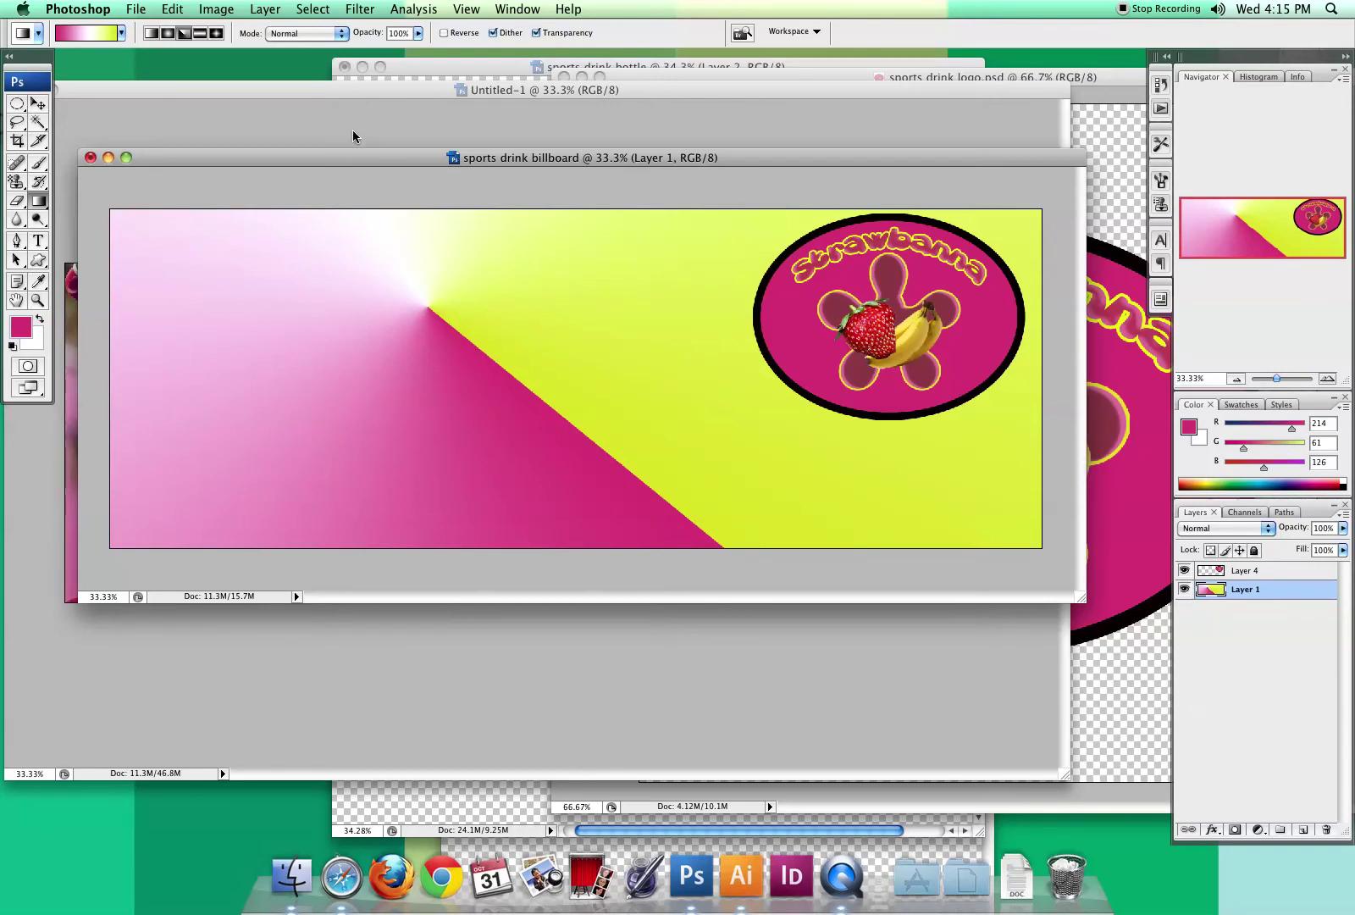
{"action": "left_click_drag", "start_coordinate": [335, 117], "coordinate": [353, 169]}
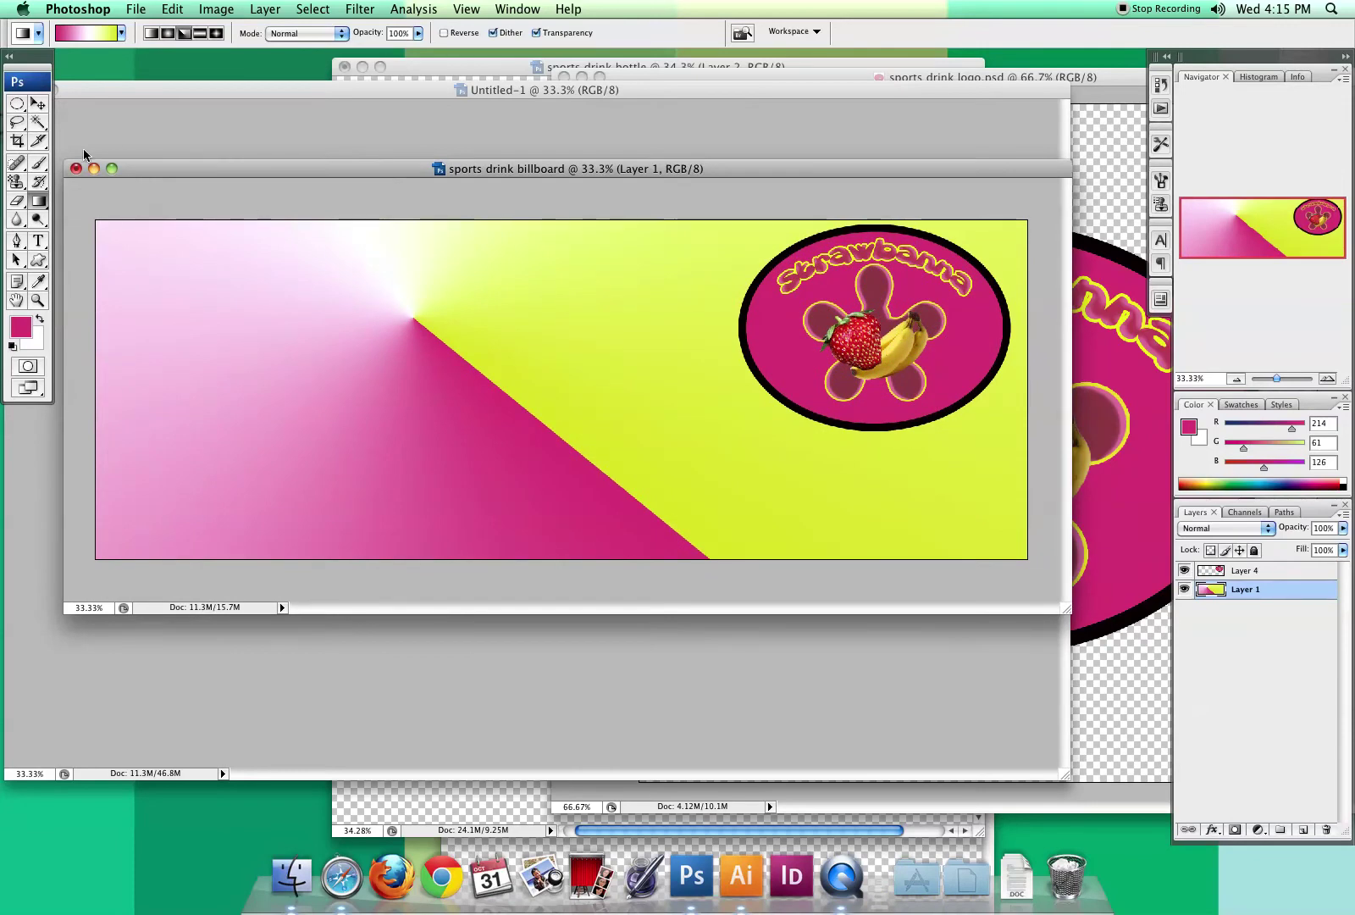
Step: Add the slogan "Quick start long life with strawbanna" in quotation marks near the billboard's bottom edge and shift it to fit inside the canvas
{"action": "left_click", "coordinate": [38, 244]}
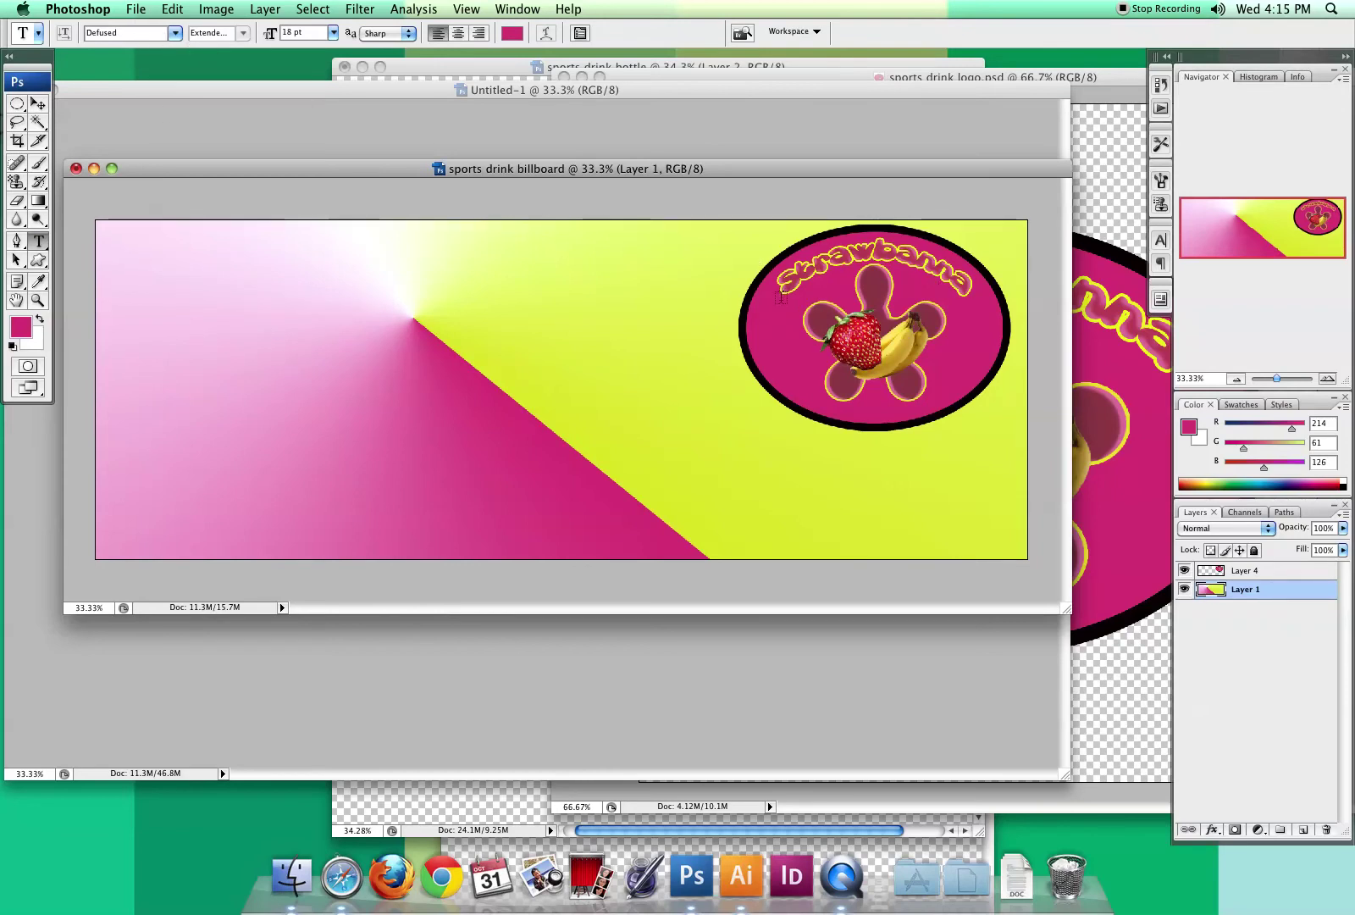
{"action": "left_click", "coordinate": [412, 514]}
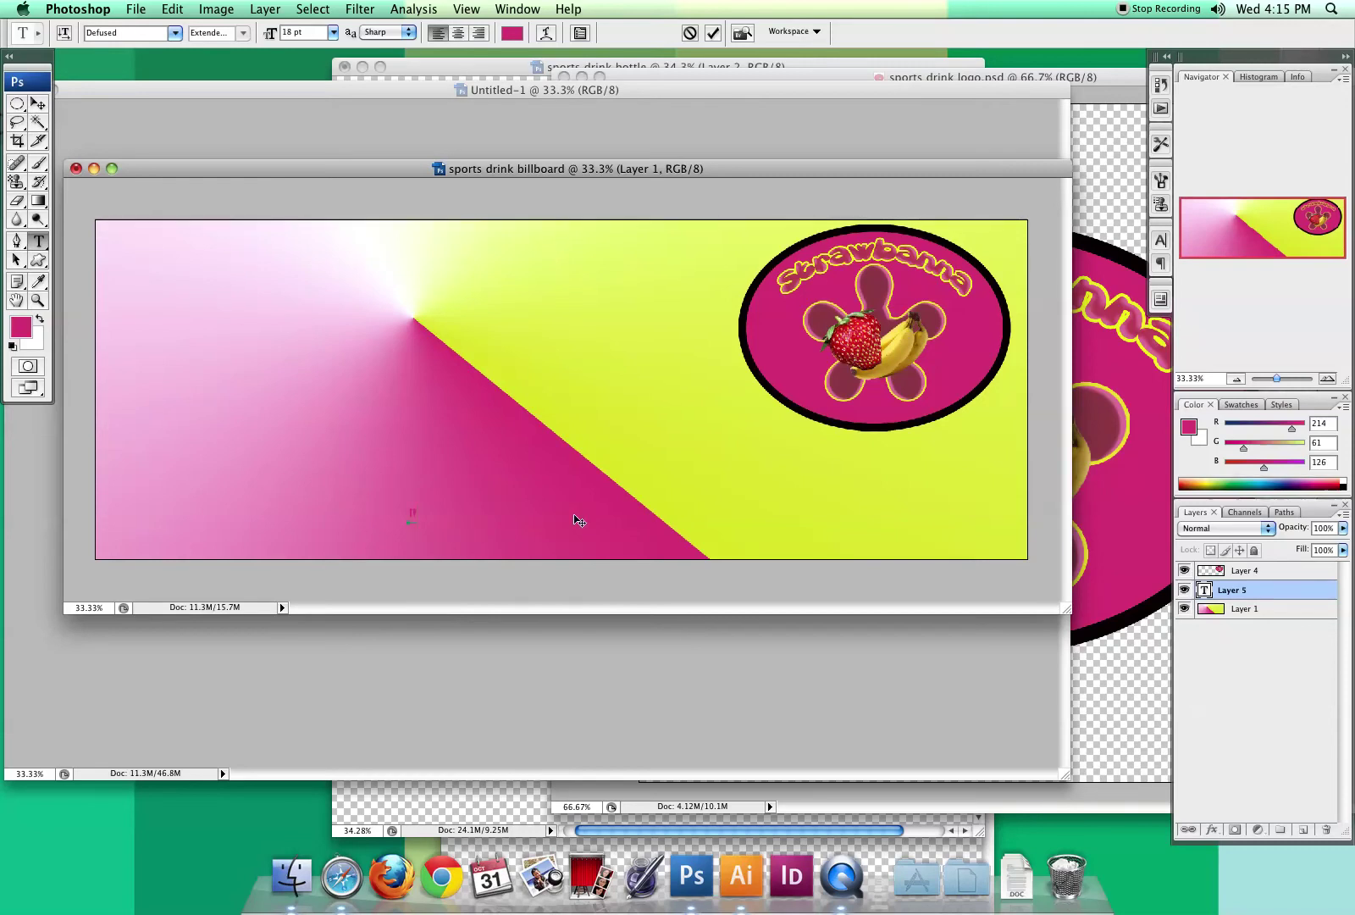
{"action": "type", "text": "G"}
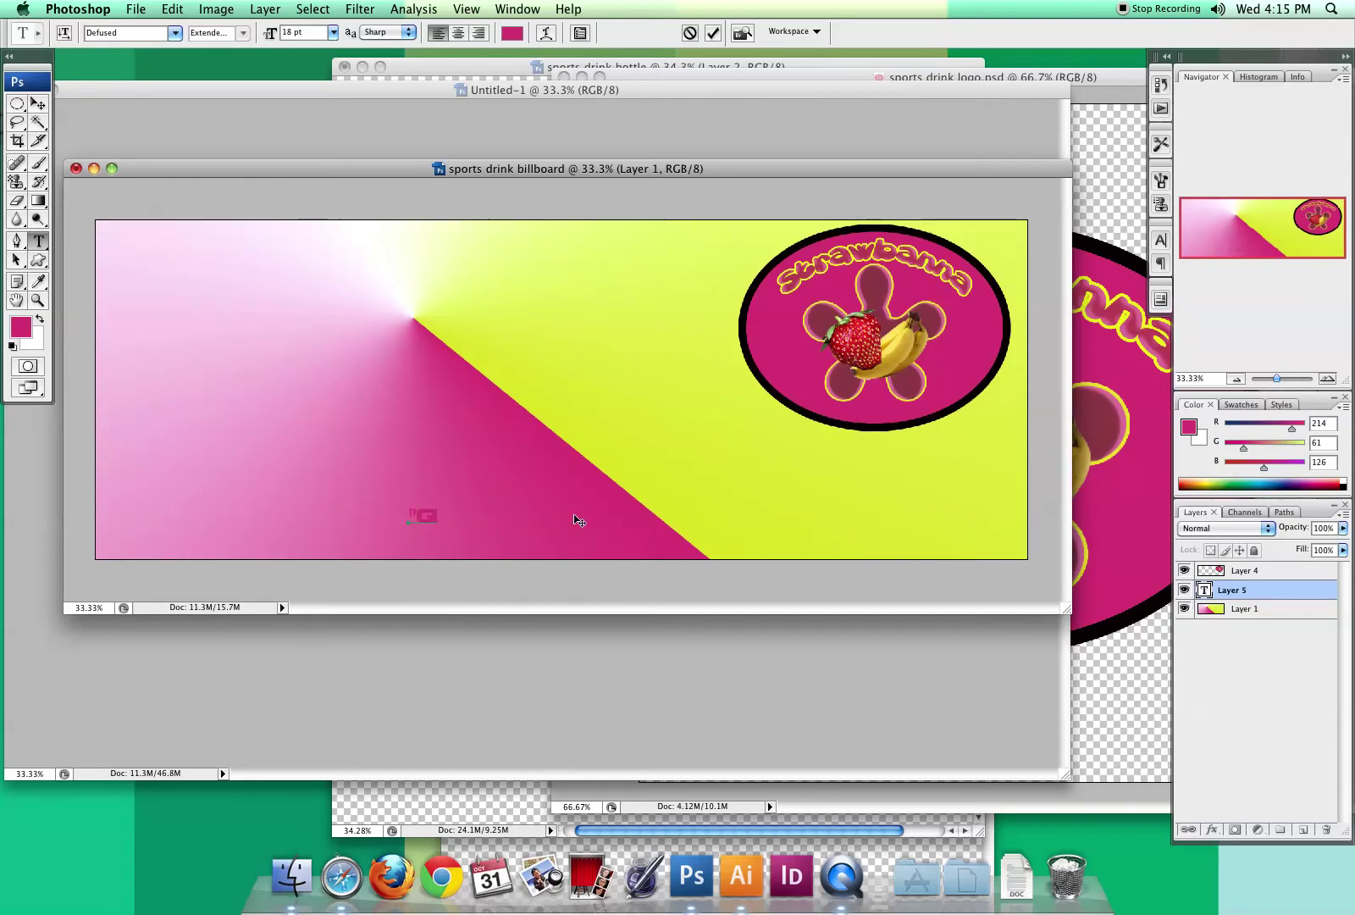
{"action": "type", "text": " STRENG LIFE WITH"}
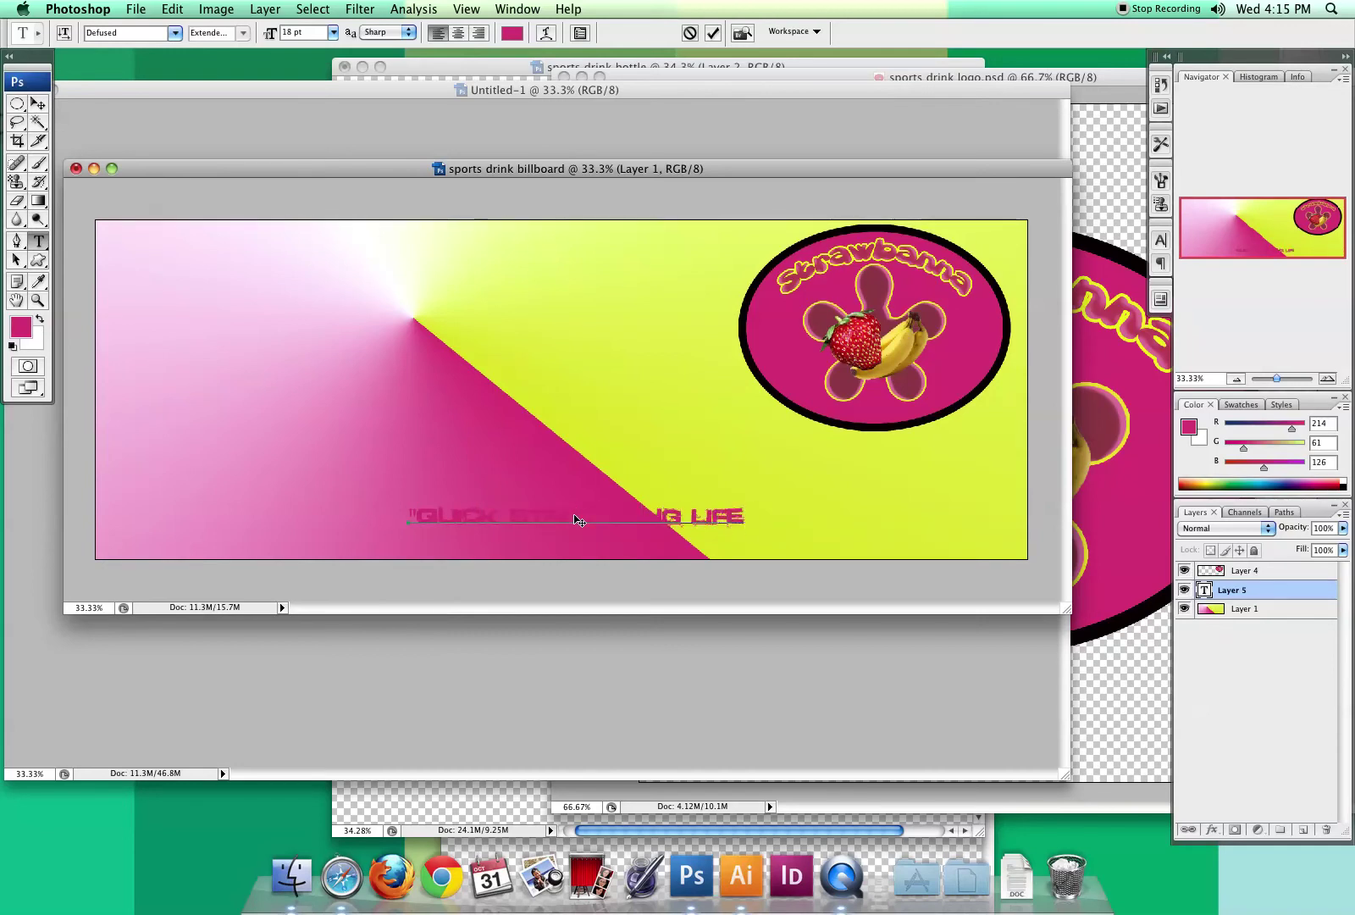
{"action": "type", "text": " STRAWBANNA!"}
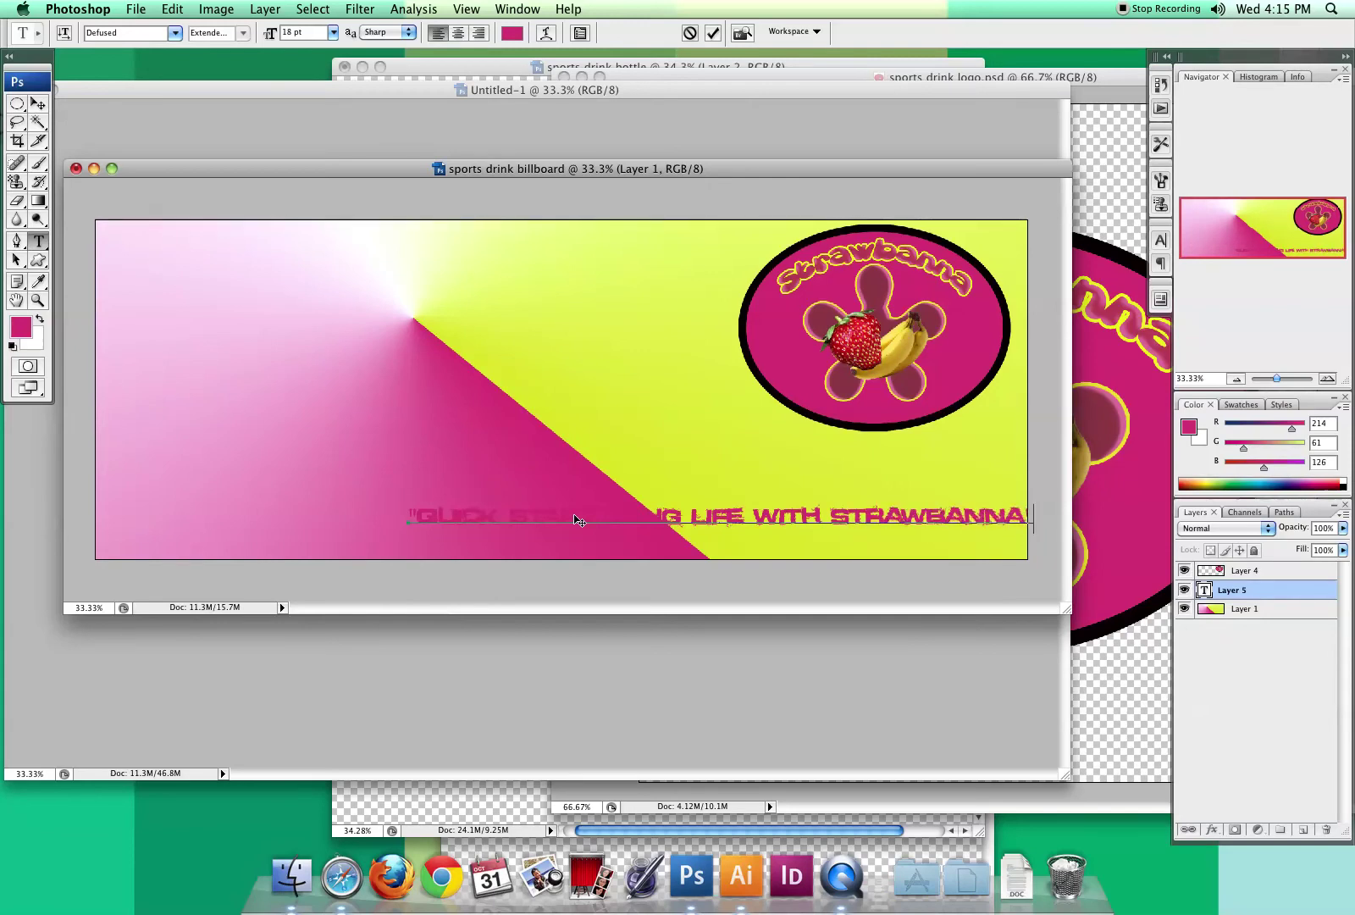
{"action": "left_click", "coordinate": [39, 102]}
{"action": "left_click_drag", "start_coordinate": [555, 521], "coordinate": [523, 522]}
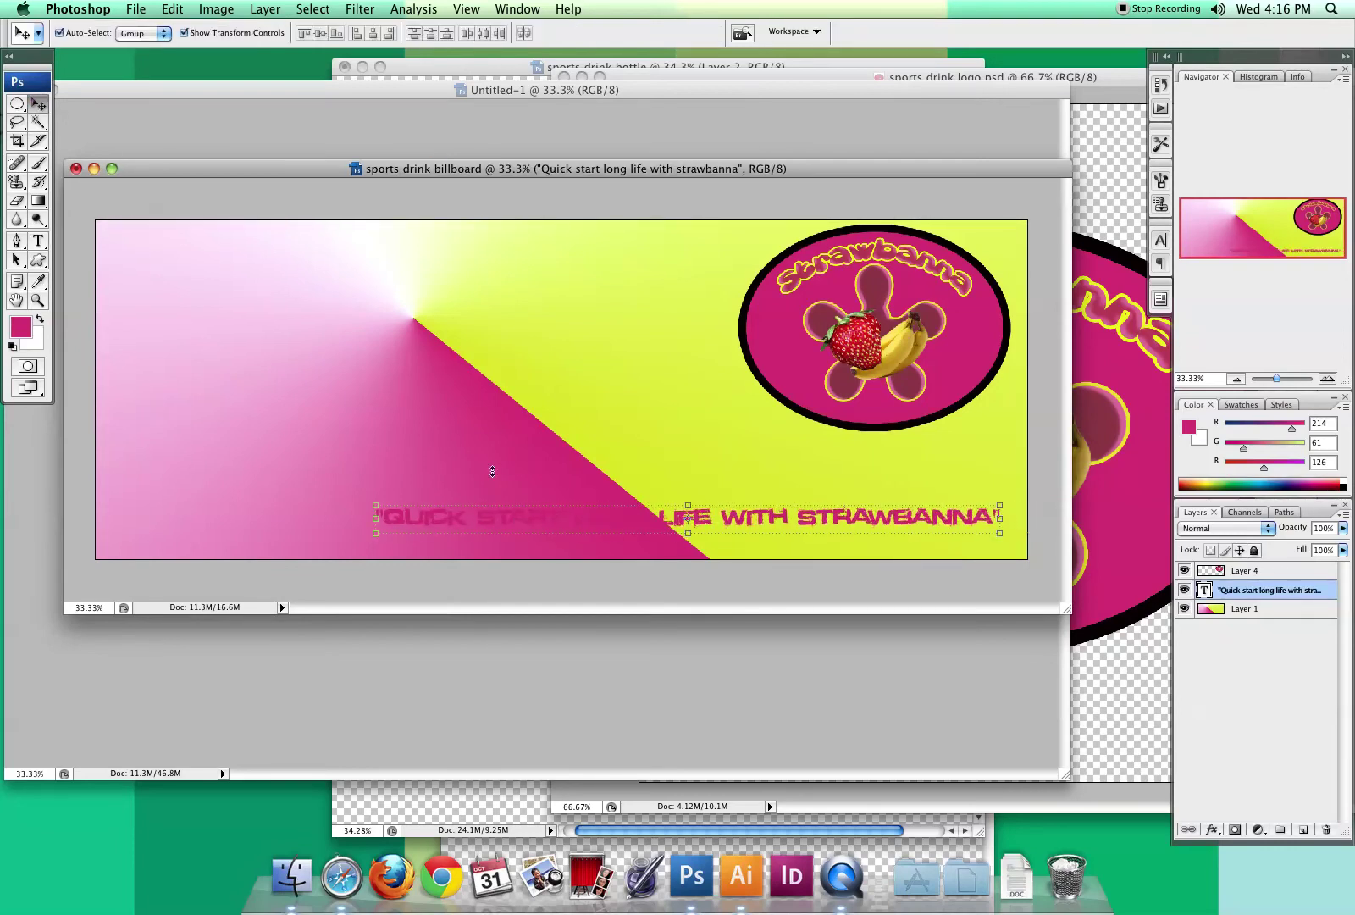
Step: Recolour the whole slogan text near-black (0b0a0b)
{"action": "left_click", "coordinate": [38, 241]}
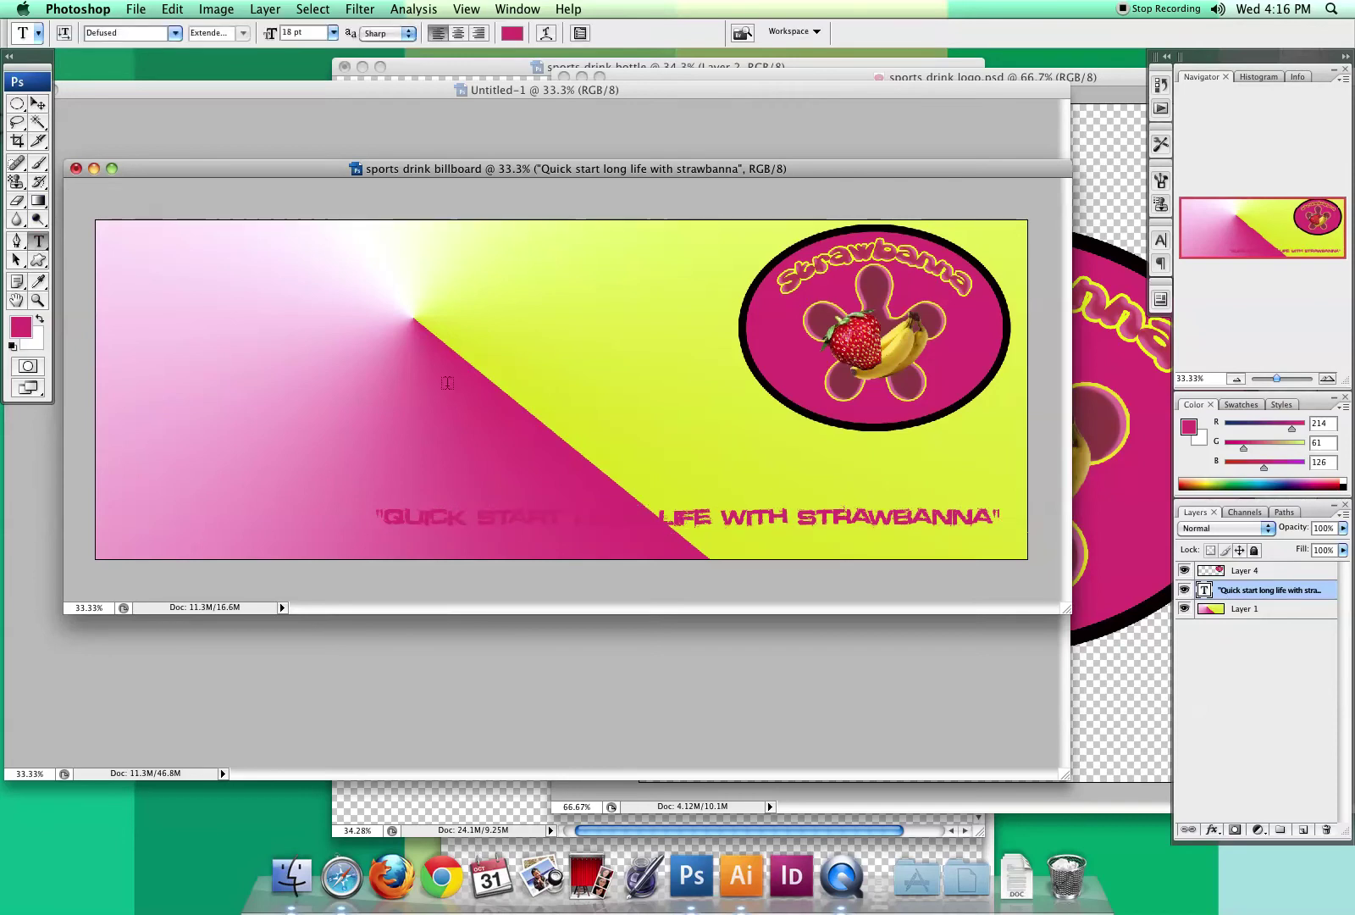
{"action": "triple_click", "coordinate": [485, 518]}
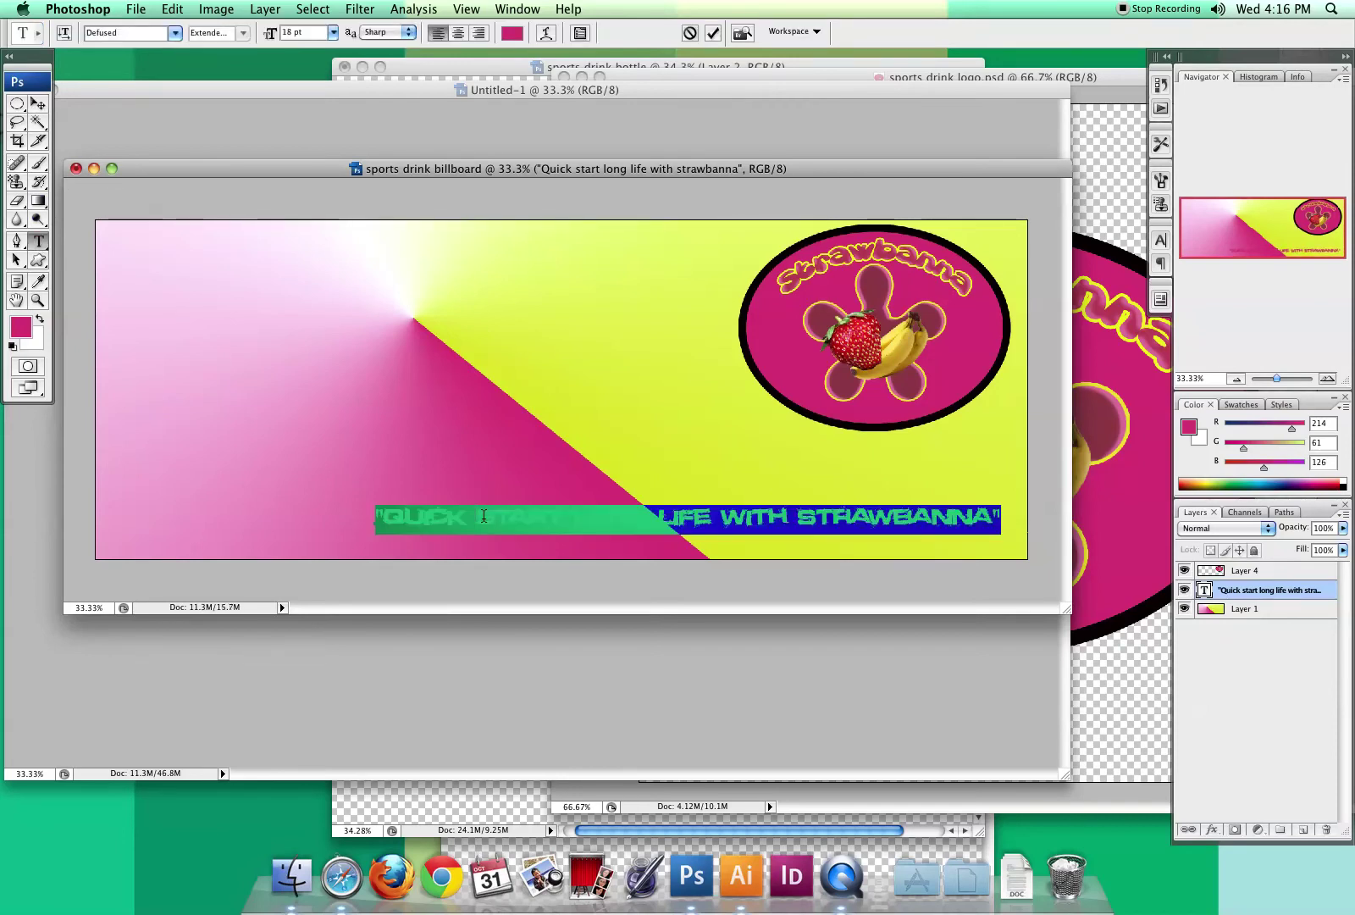
{"action": "left_click", "coordinate": [513, 33]}
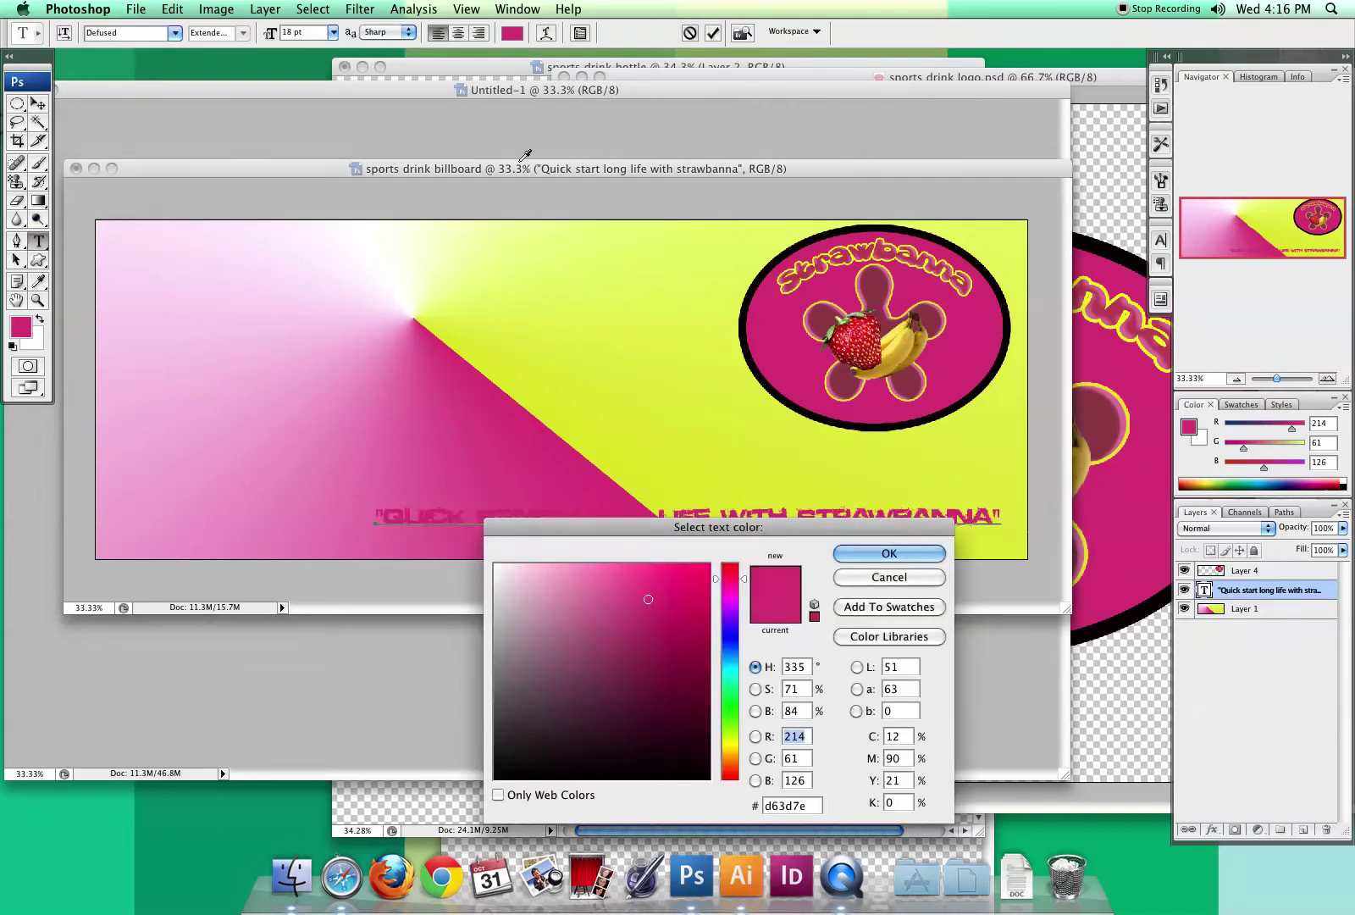
{"action": "left_click", "coordinate": [509, 774]}
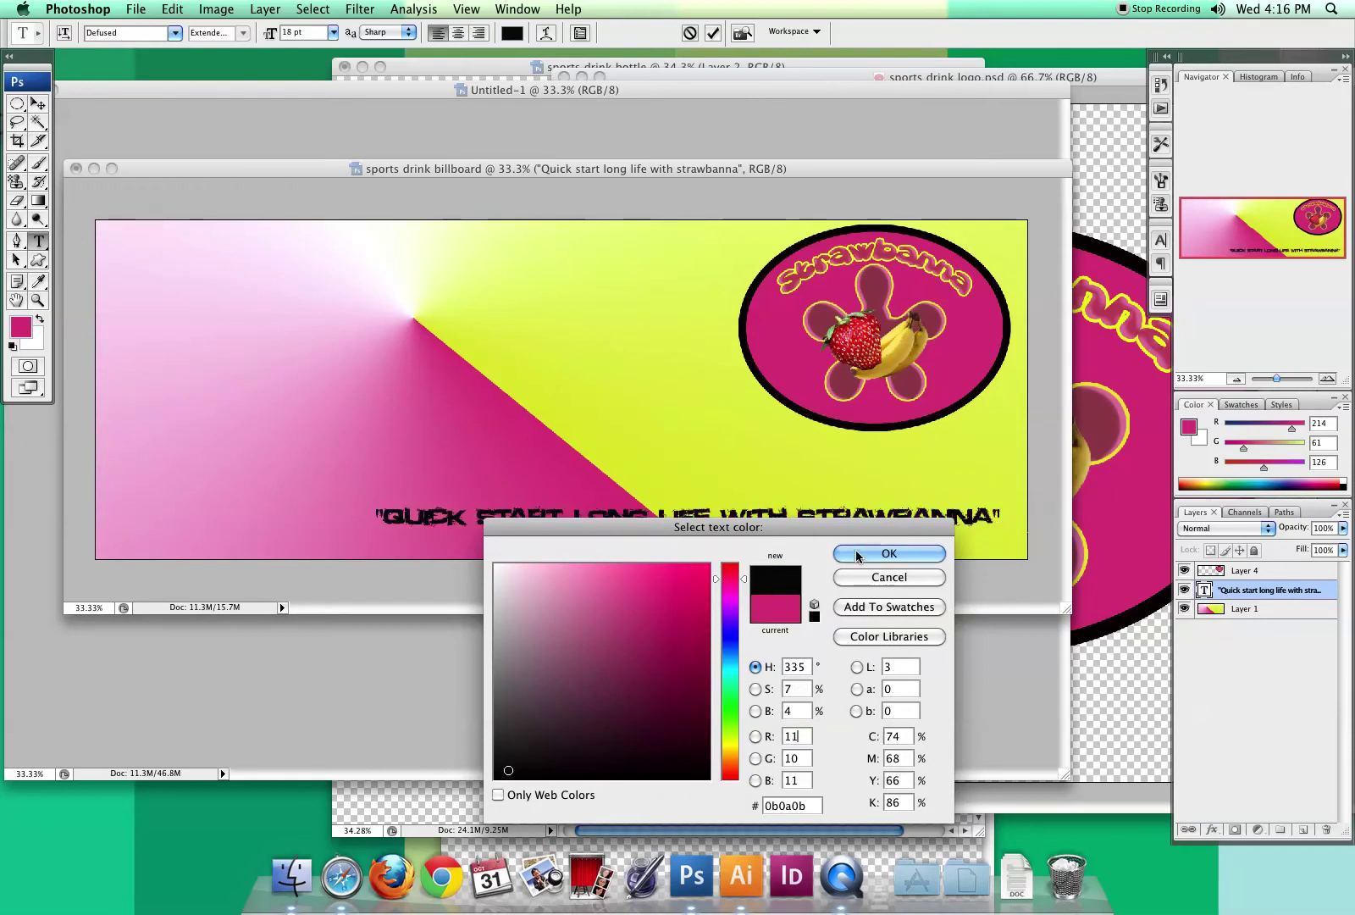
{"action": "left_click", "coordinate": [855, 551]}
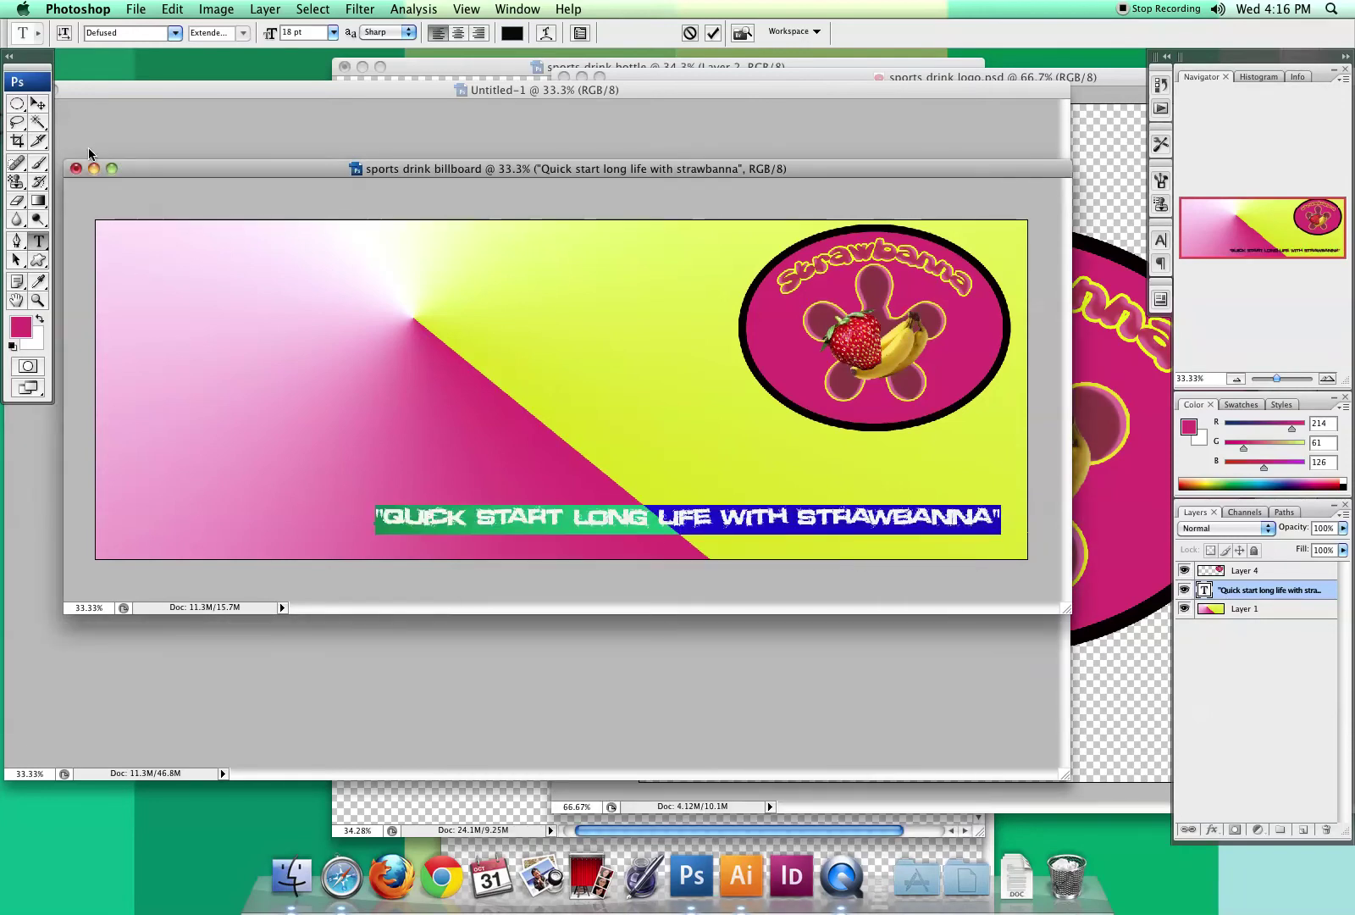
{"action": "left_click", "coordinate": [38, 102]}
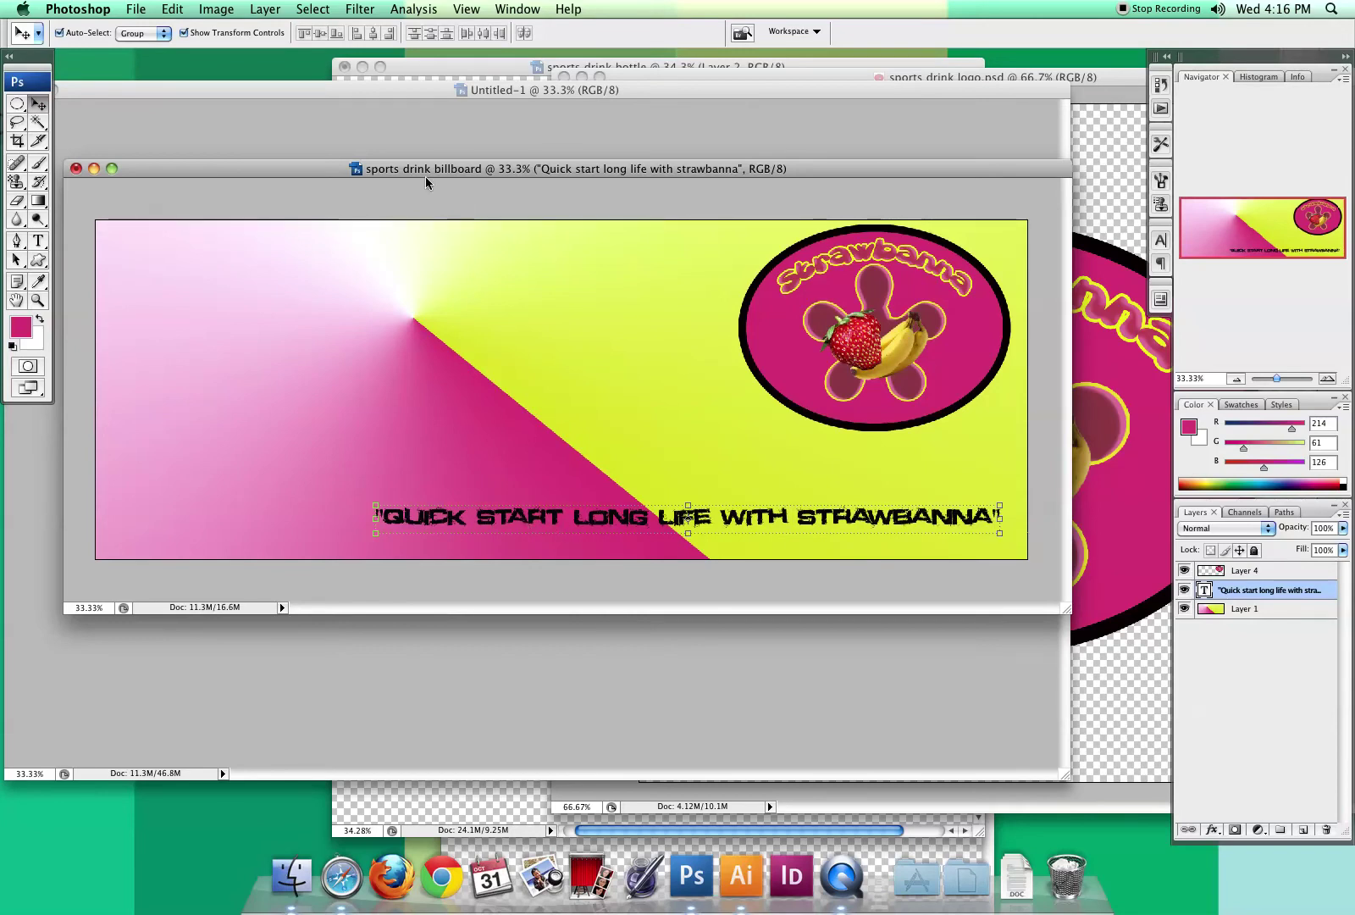
Step: Add a drop shadow to the slogan layer with a distance of 7 px
{"action": "left_click", "coordinate": [265, 8]}
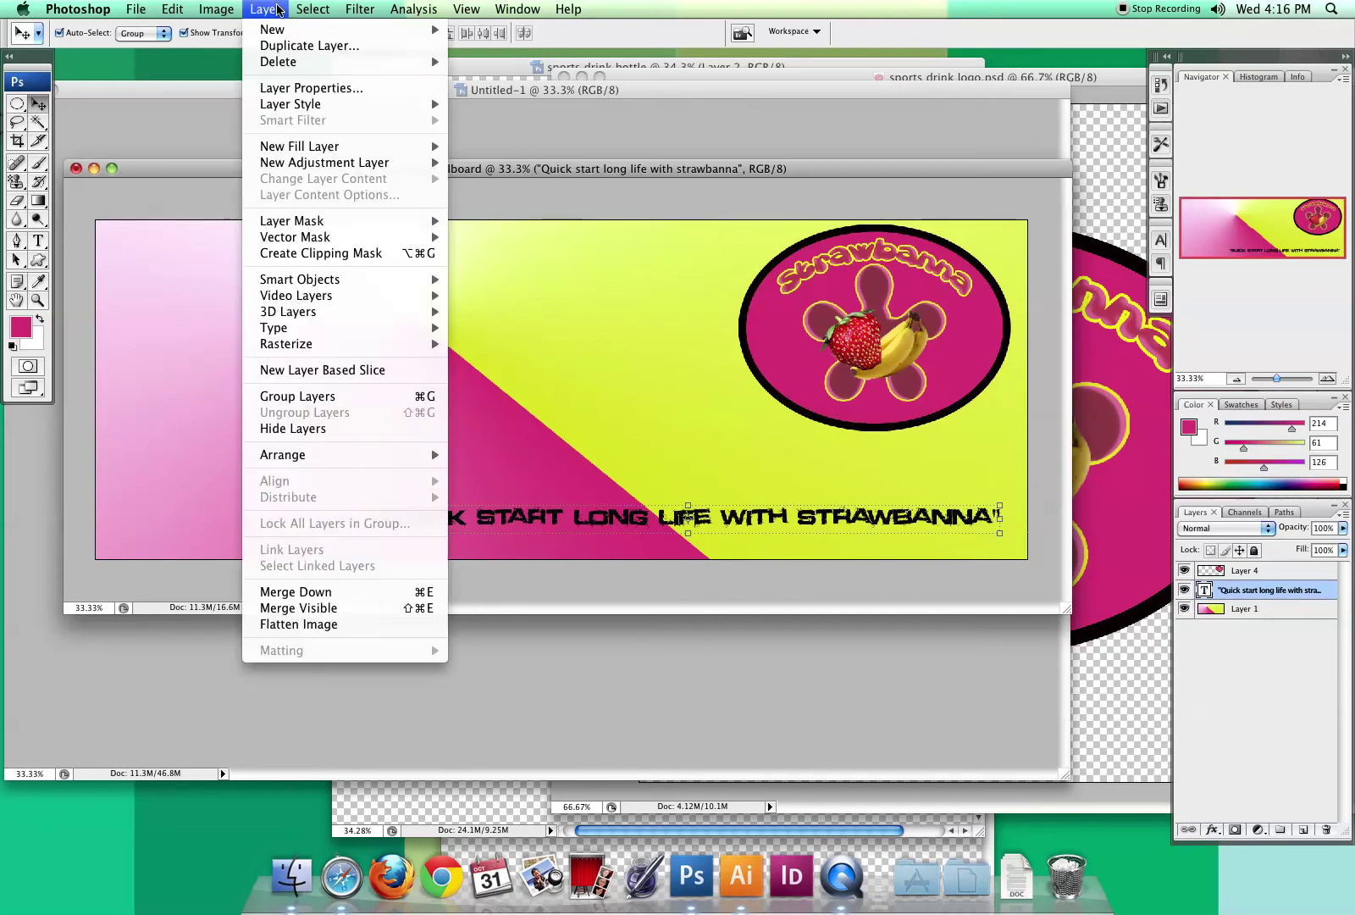
{"action": "mouse_move", "coordinate": [296, 106]}
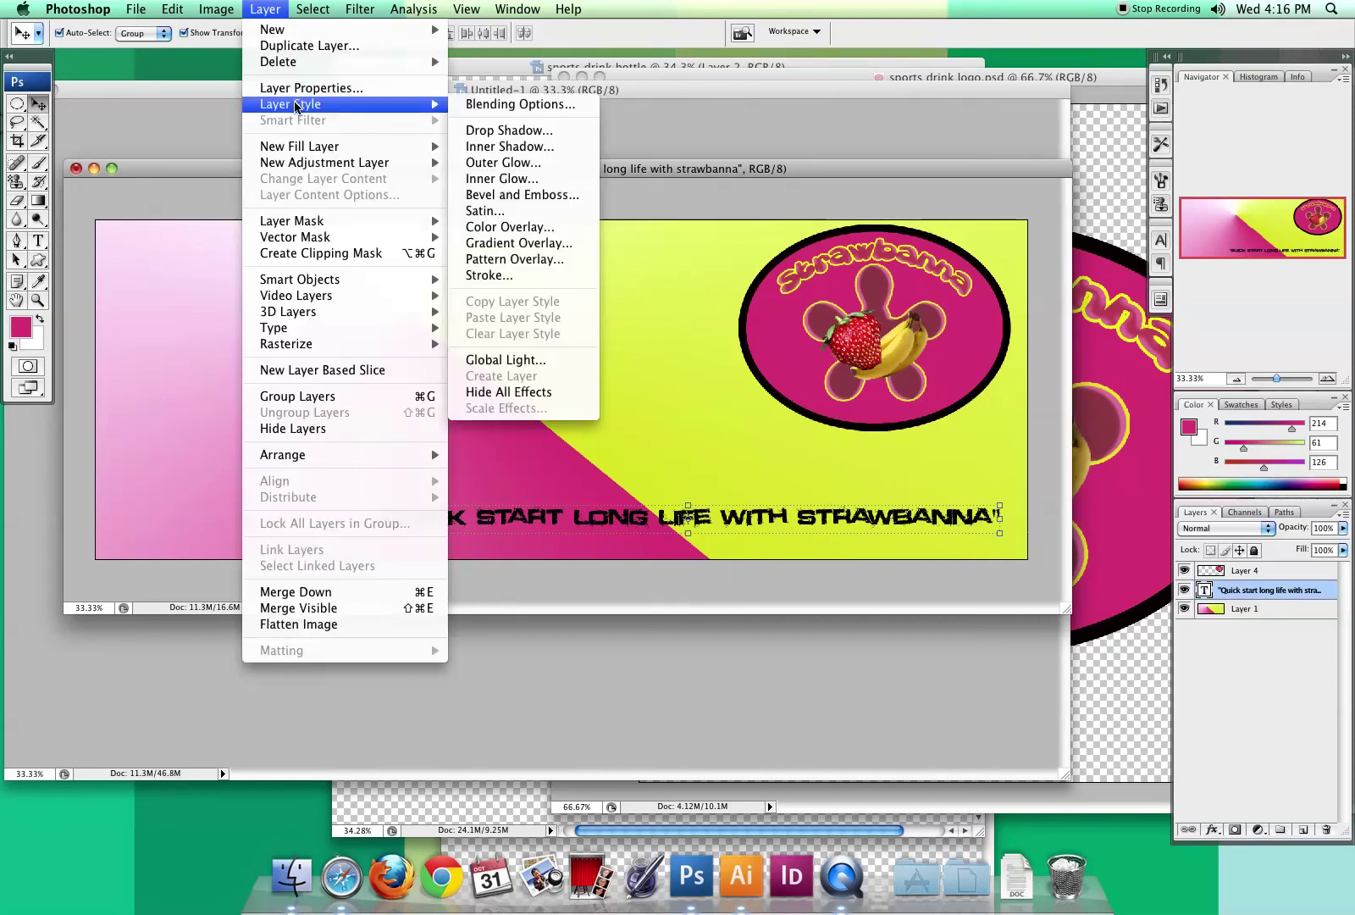
{"action": "left_click", "coordinate": [499, 131]}
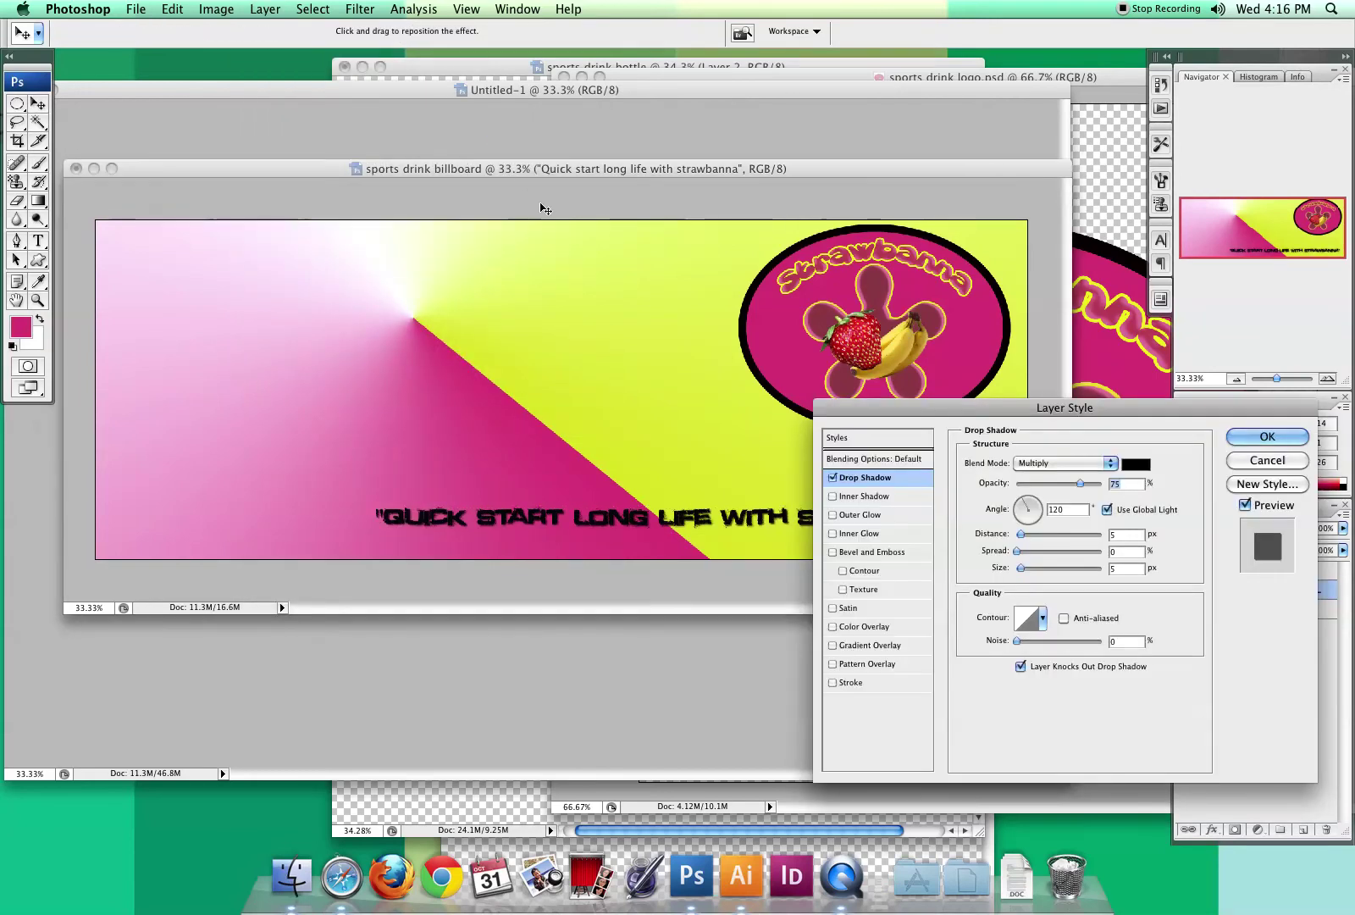
{"action": "left_click_drag", "start_coordinate": [1002, 412], "coordinate": [970, 520]}
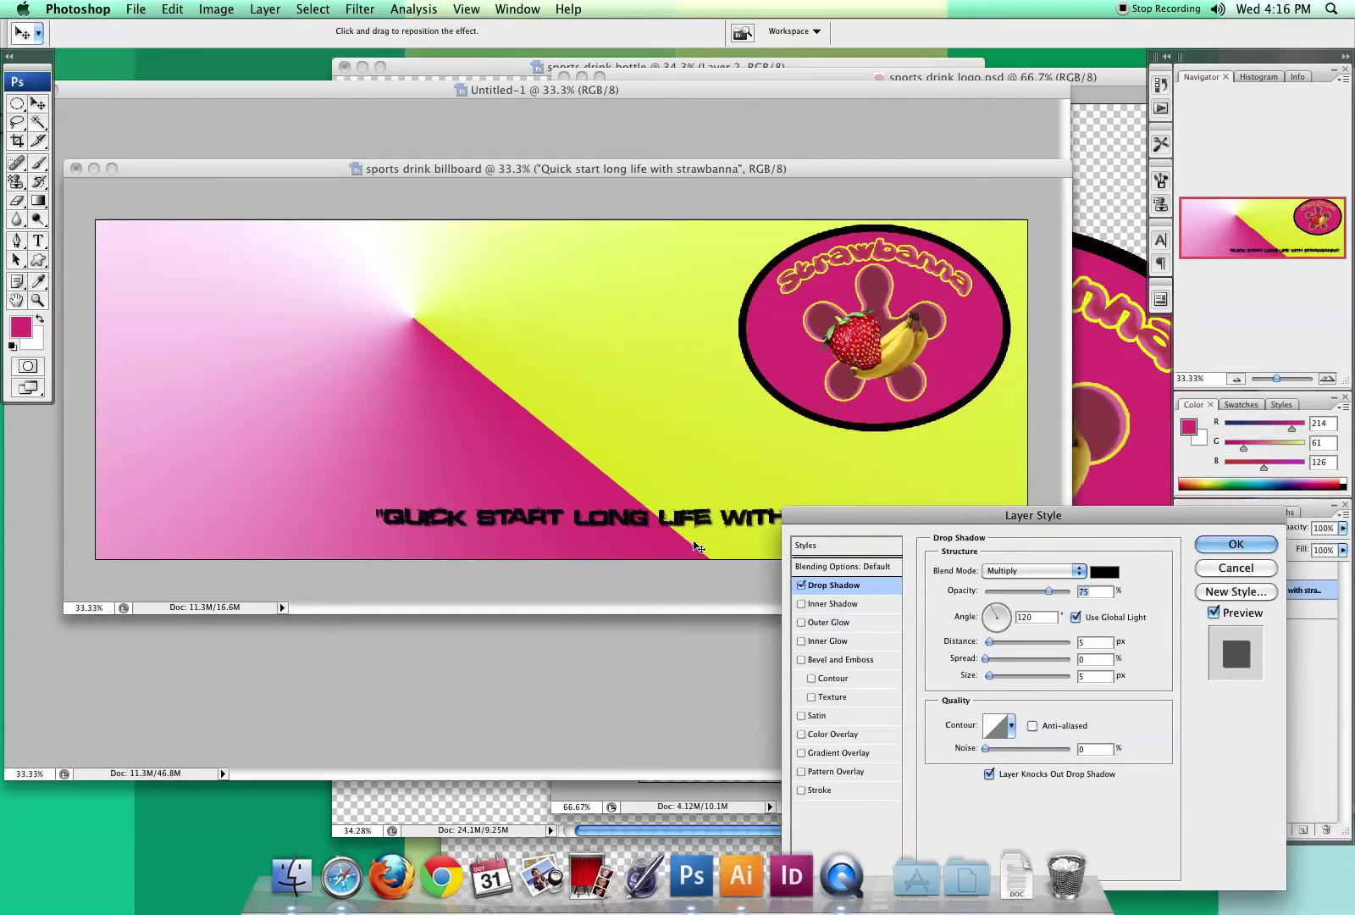
{"action": "left_click_drag", "start_coordinate": [989, 642], "coordinate": [993, 645]}
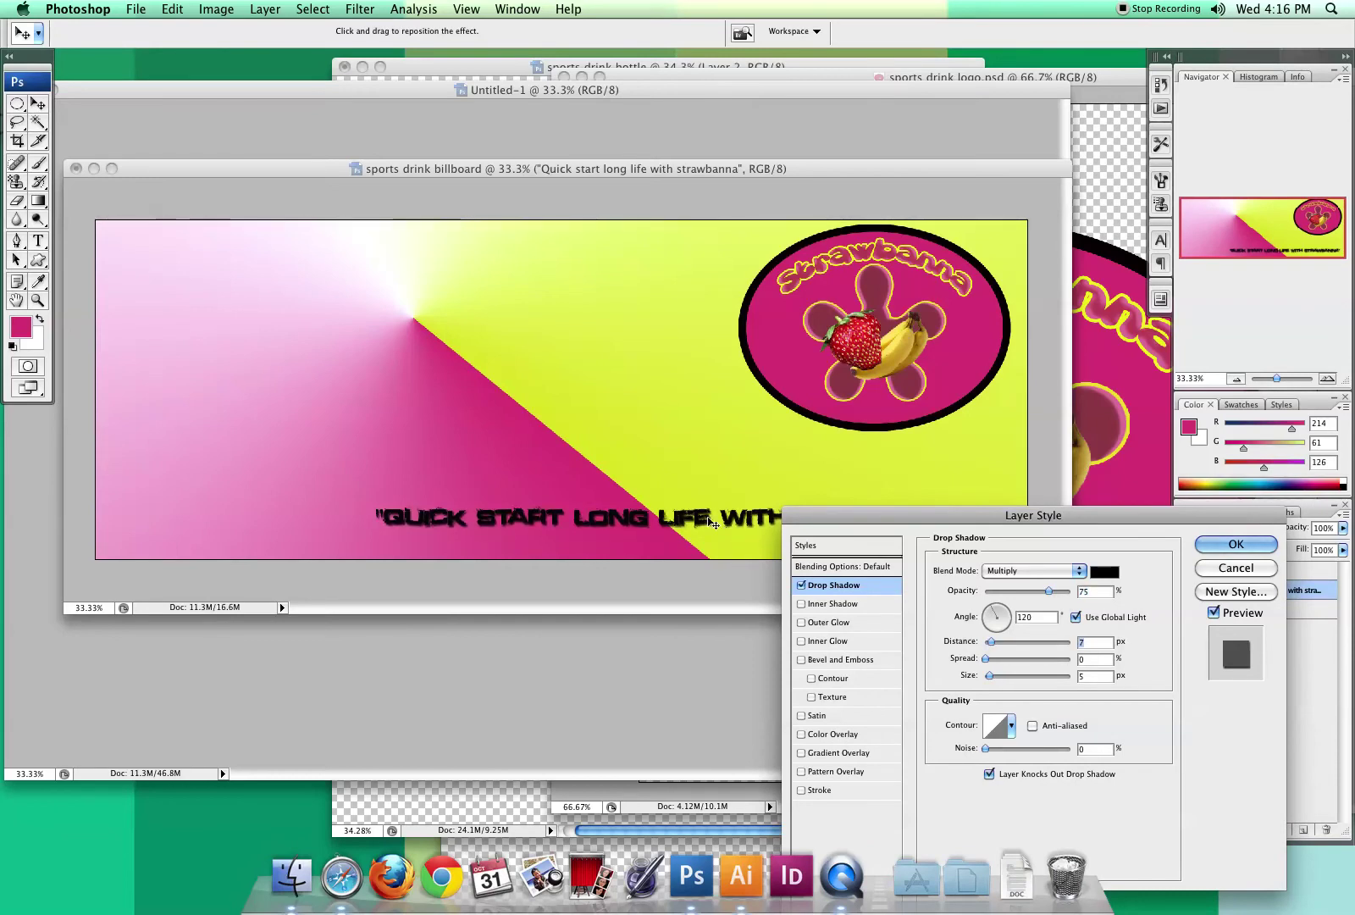
Step: Give the slogan an outer glow with 10% spread and set its drop shadow distance to 12 px
{"action": "left_click", "coordinate": [801, 621]}
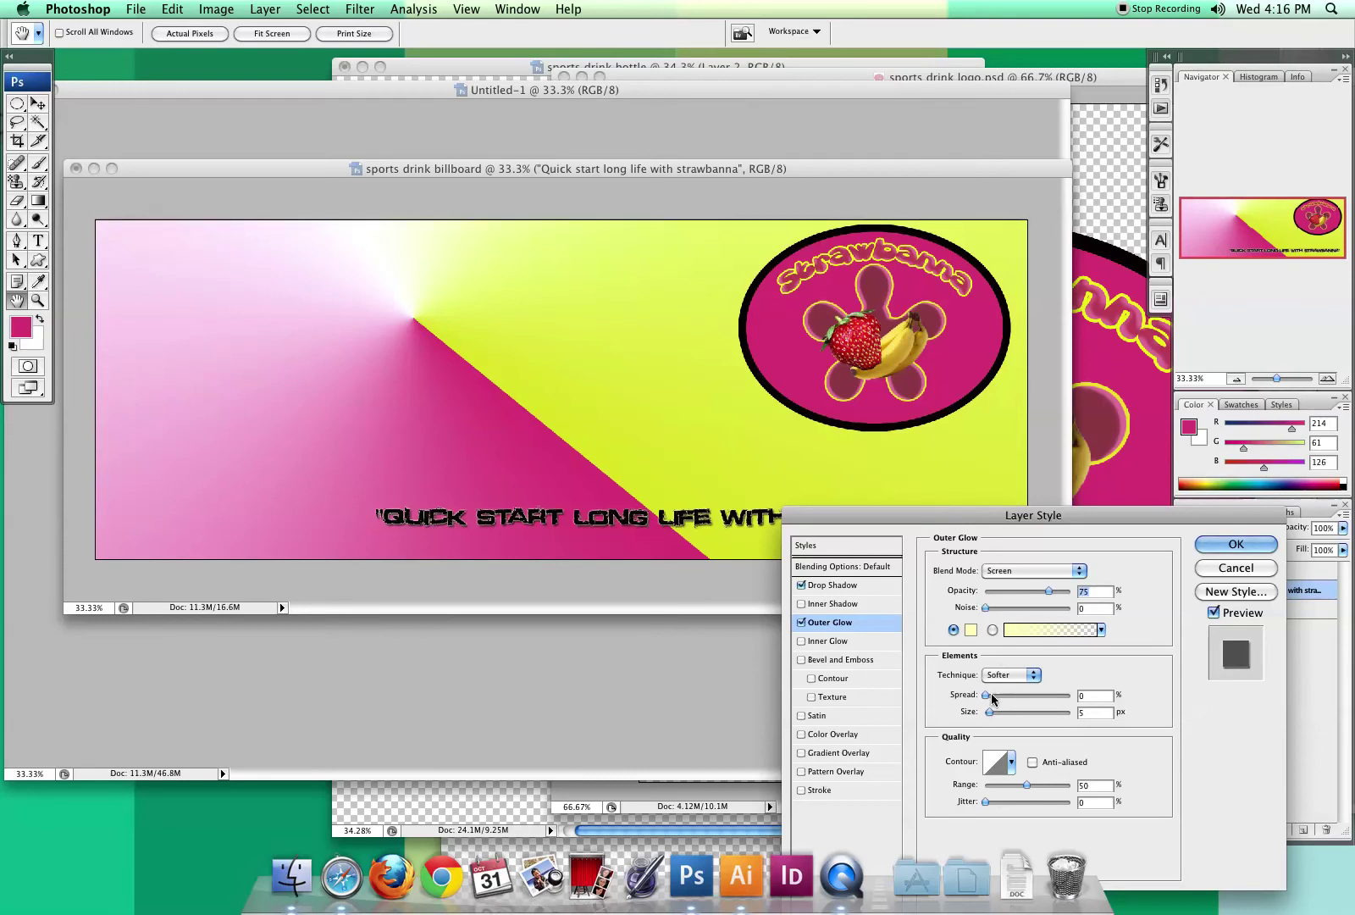
{"action": "left_click_drag", "start_coordinate": [986, 695], "coordinate": [995, 700]}
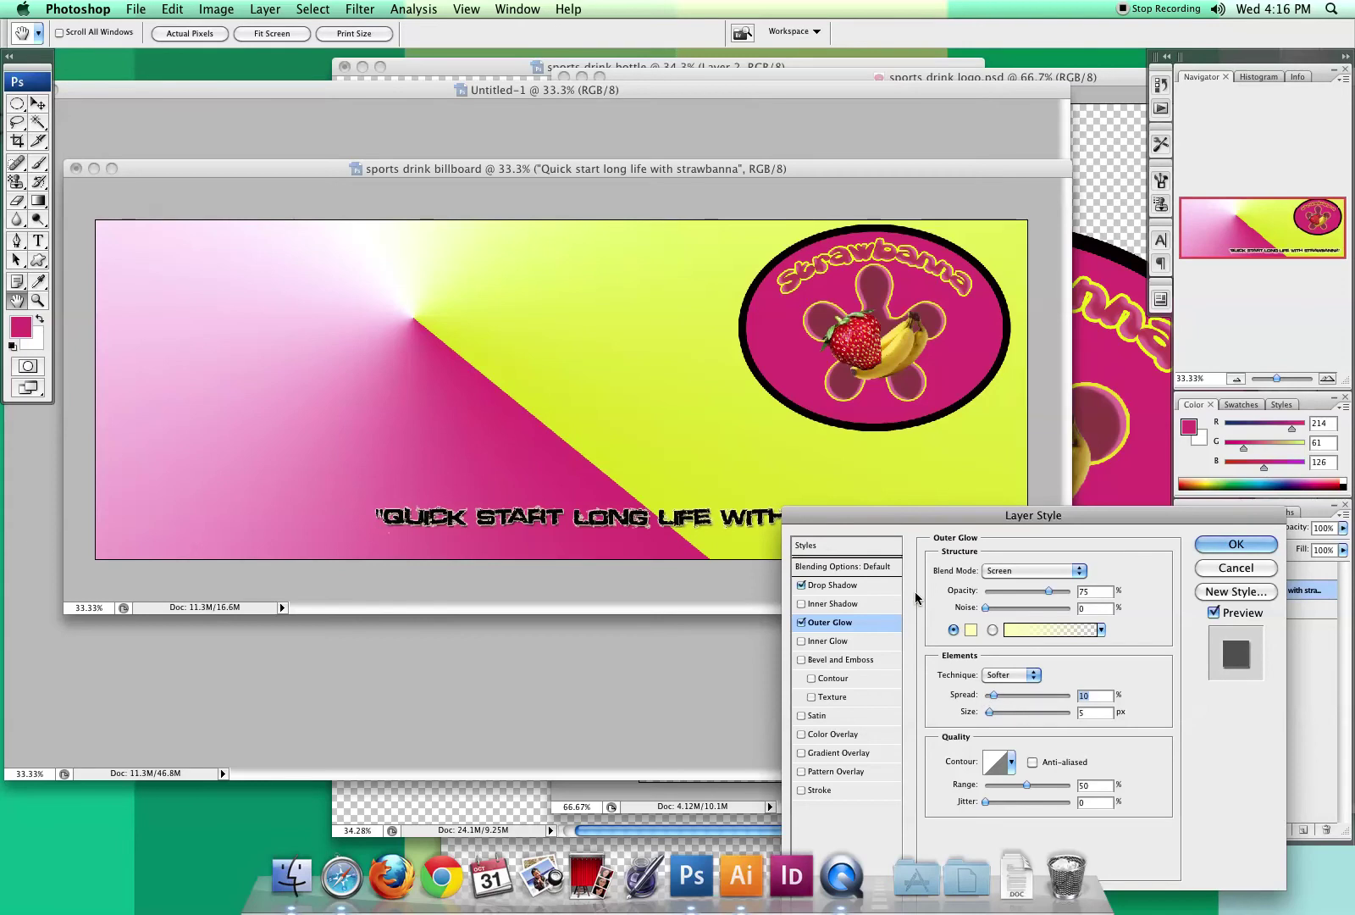
{"action": "left_click", "coordinate": [837, 585]}
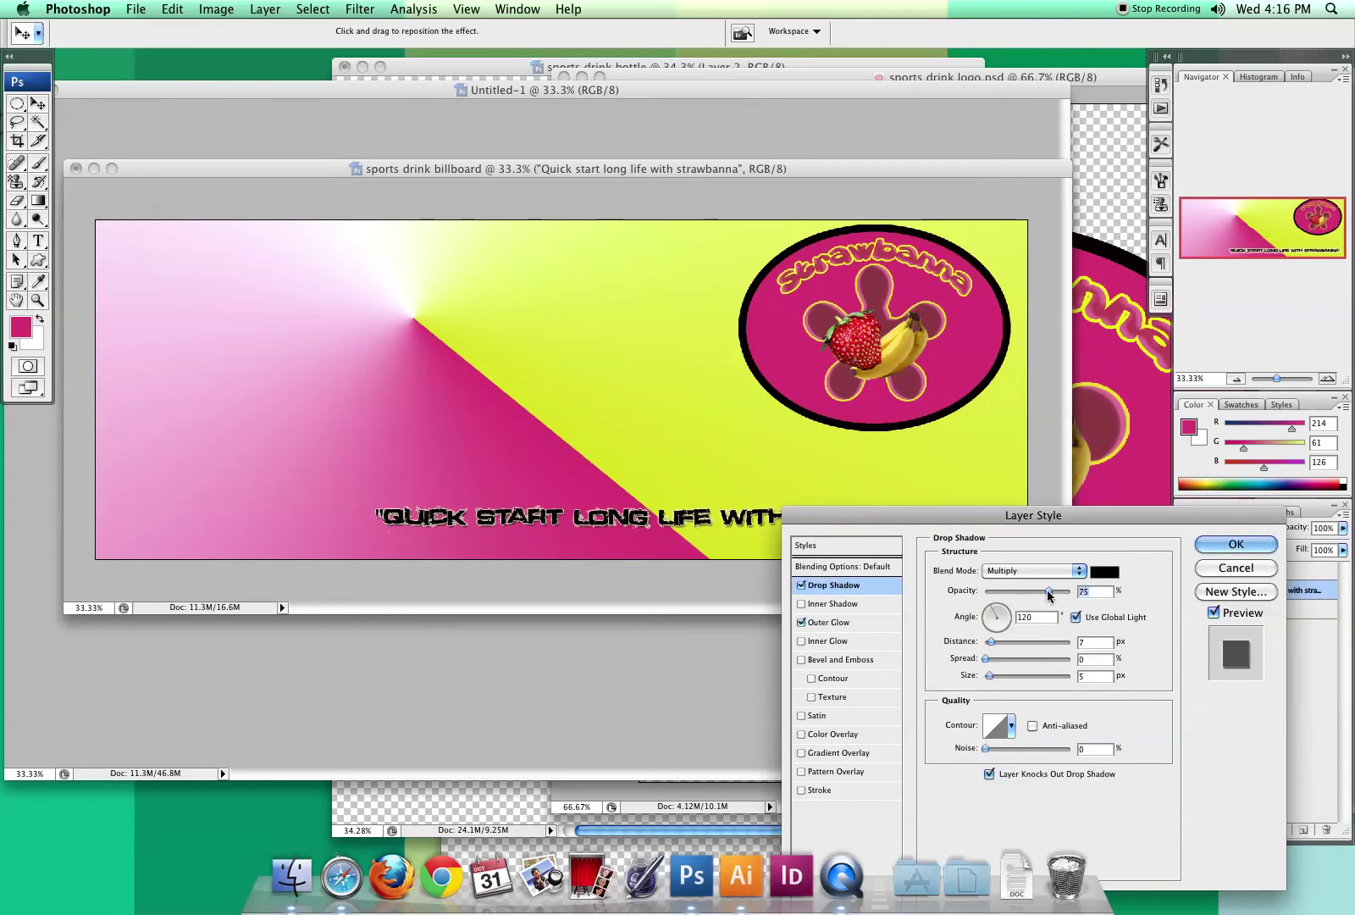
{"action": "left_click_drag", "start_coordinate": [990, 643], "coordinate": [996, 644]}
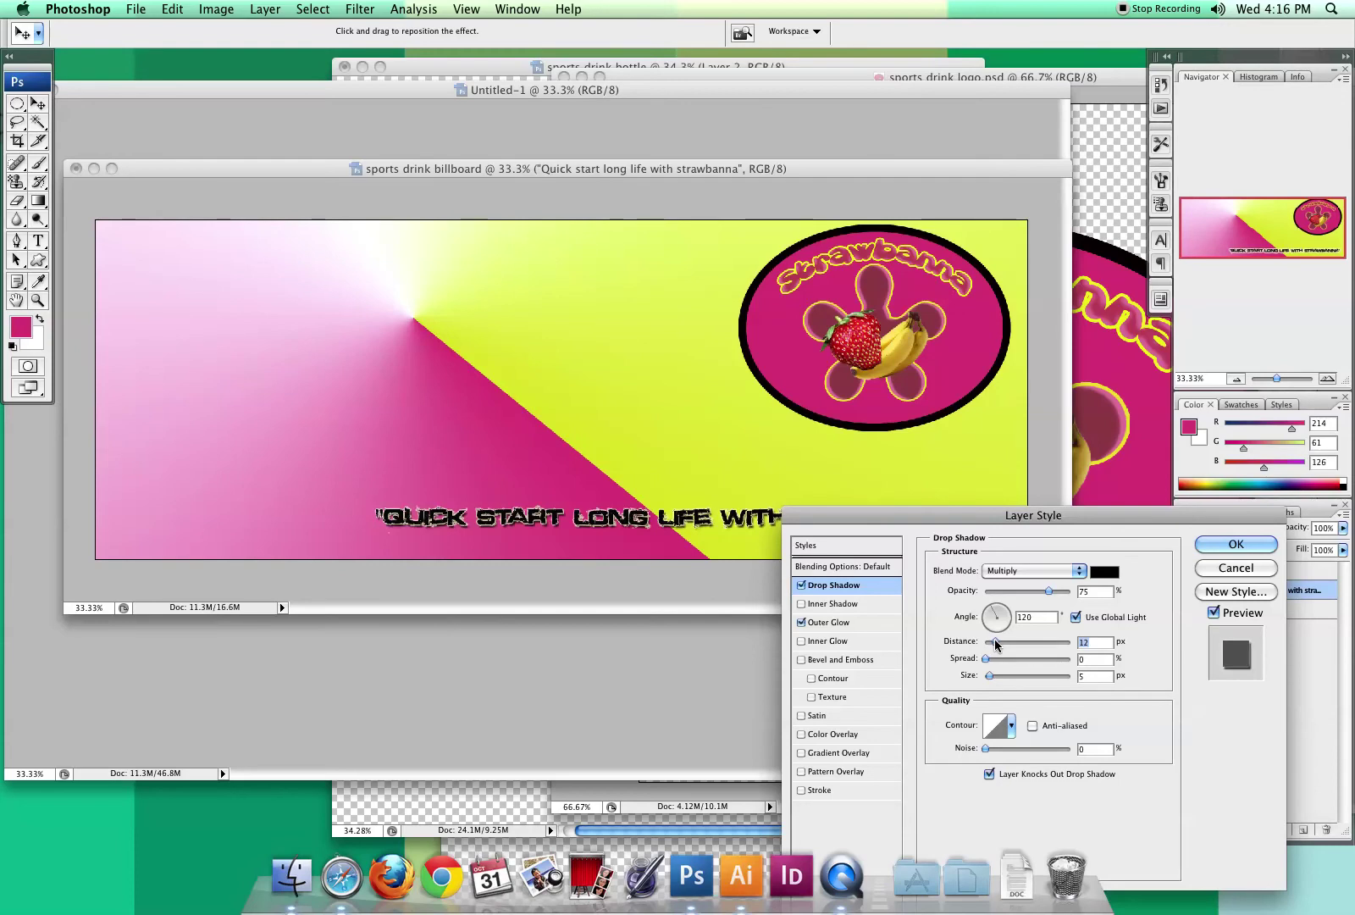
{"action": "left_click", "coordinate": [1224, 547]}
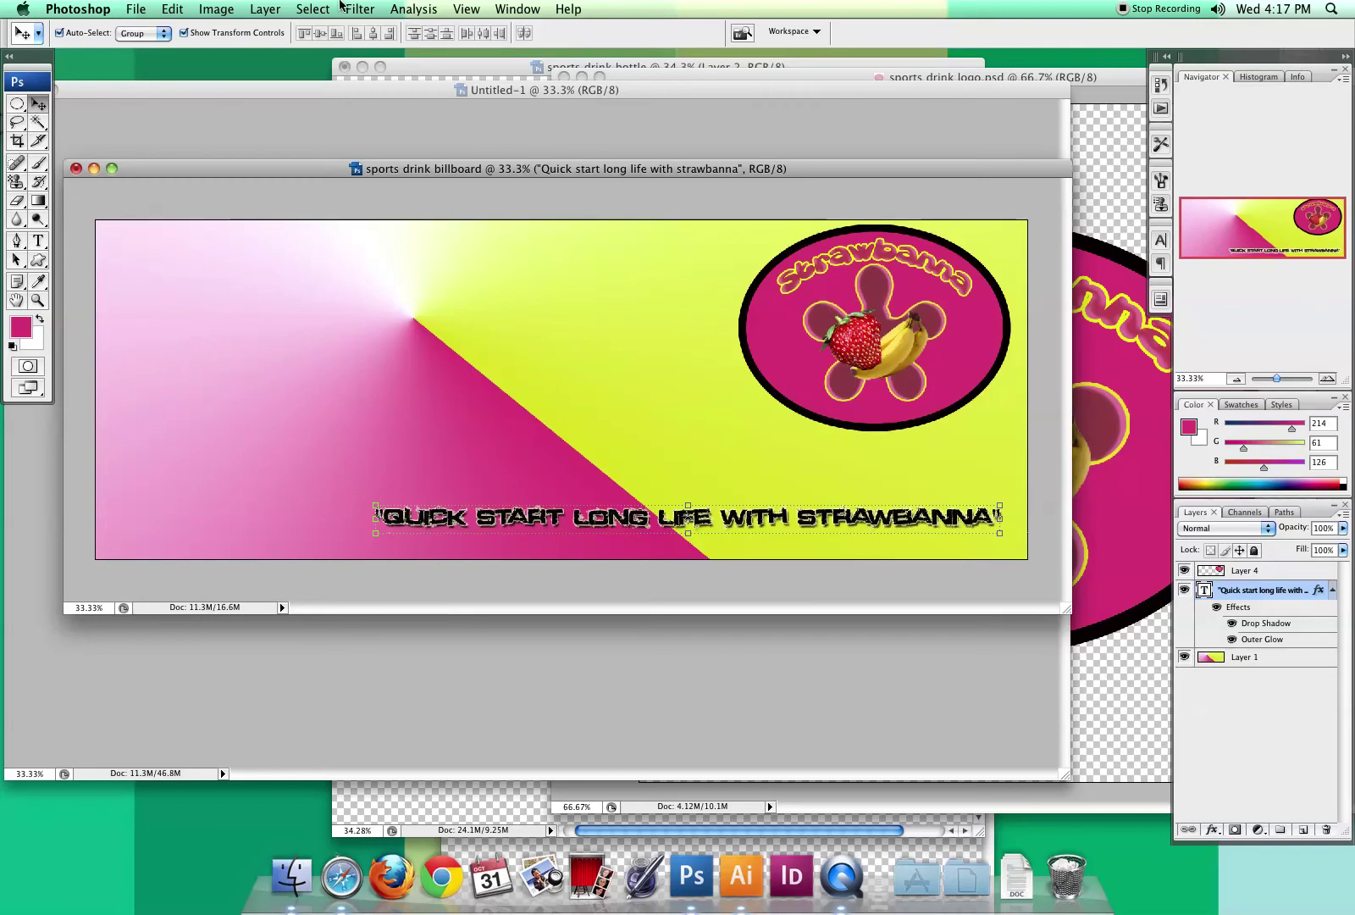
Step: Create a new document named "sports drink pics", 8.5 inches wide by 11 inches high, and enlarge its window around the canvas
{"action": "left_click", "coordinate": [131, 8]}
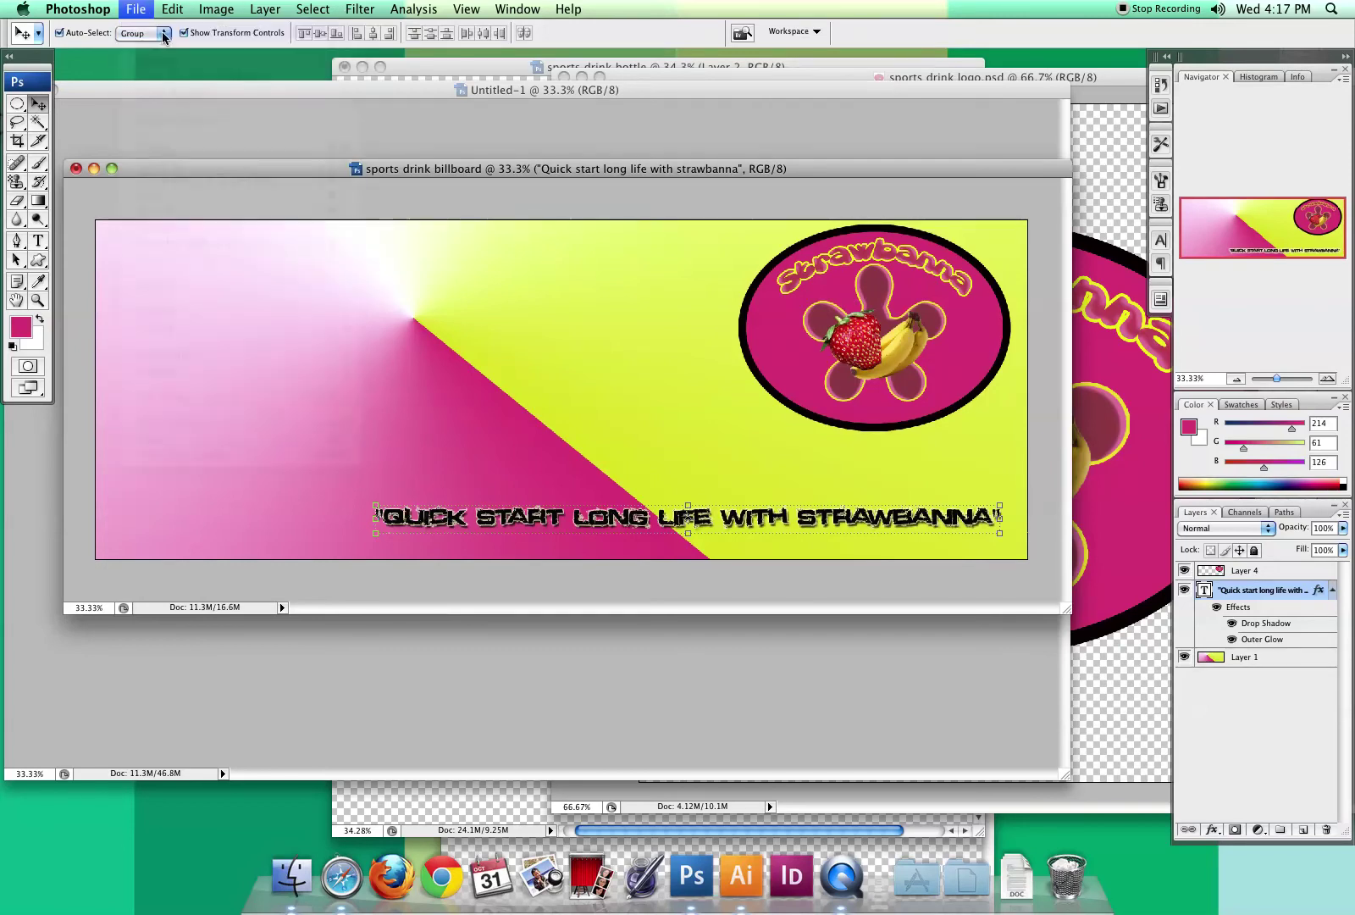
{"action": "left_click", "coordinate": [140, 25]}
{"action": "type", "text": "sp"}
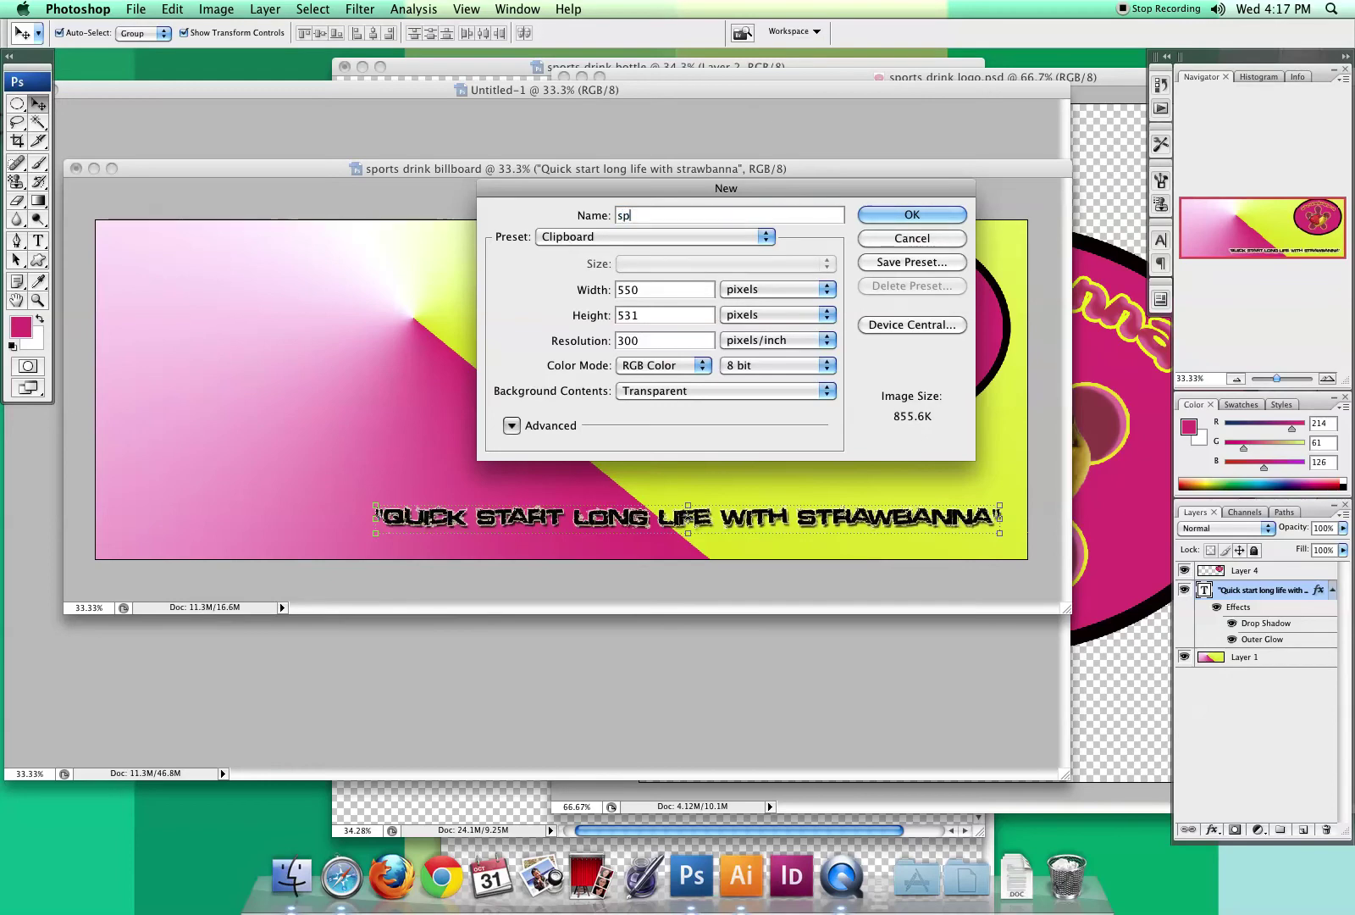
{"action": "type", "text": "orts drink pics"}
{"action": "left_click", "coordinate": [750, 290]}
{"action": "left_click", "coordinate": [745, 303]}
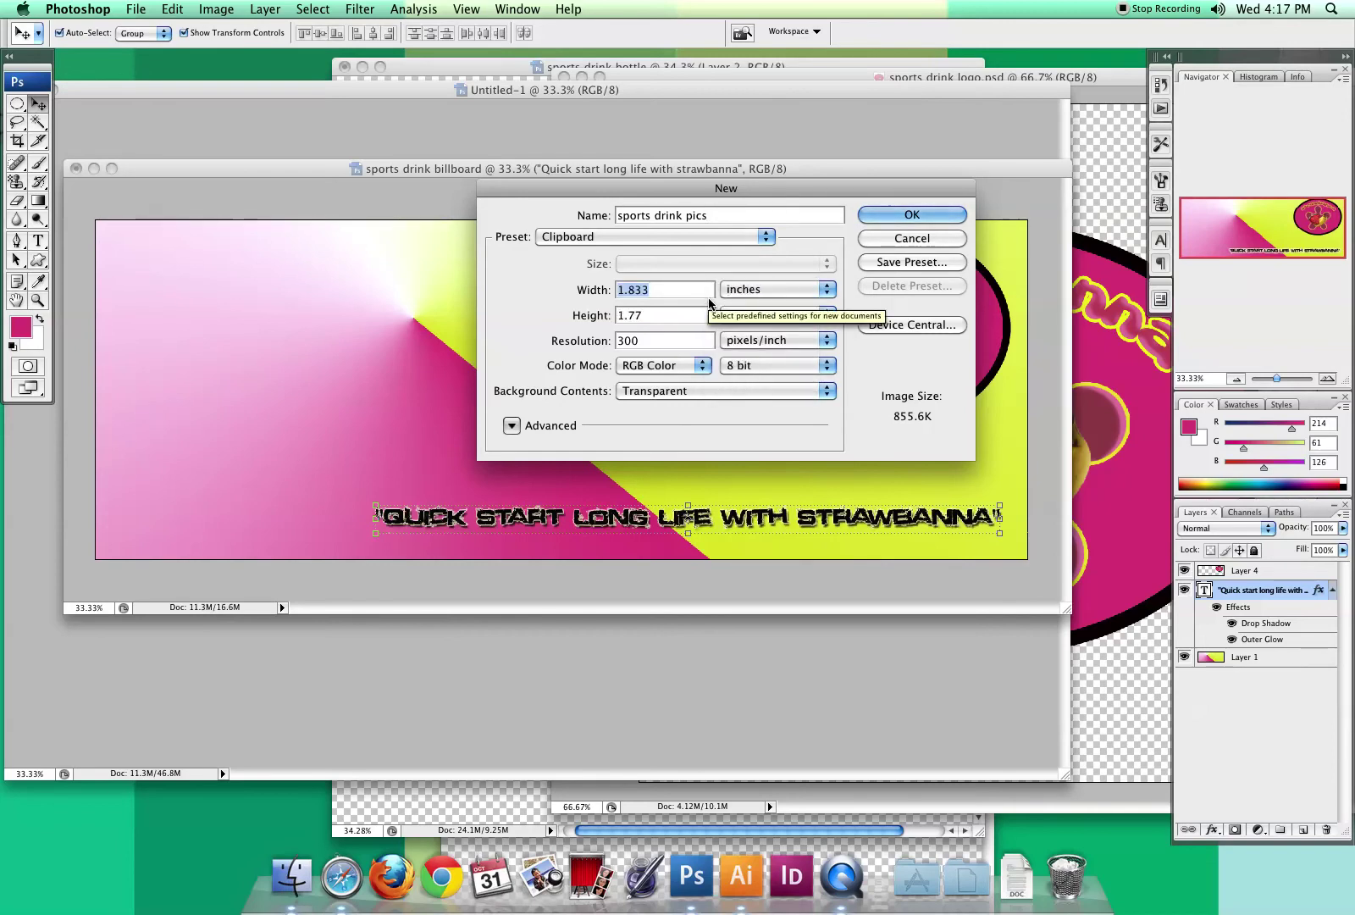
{"action": "type", "text": "8.5"}
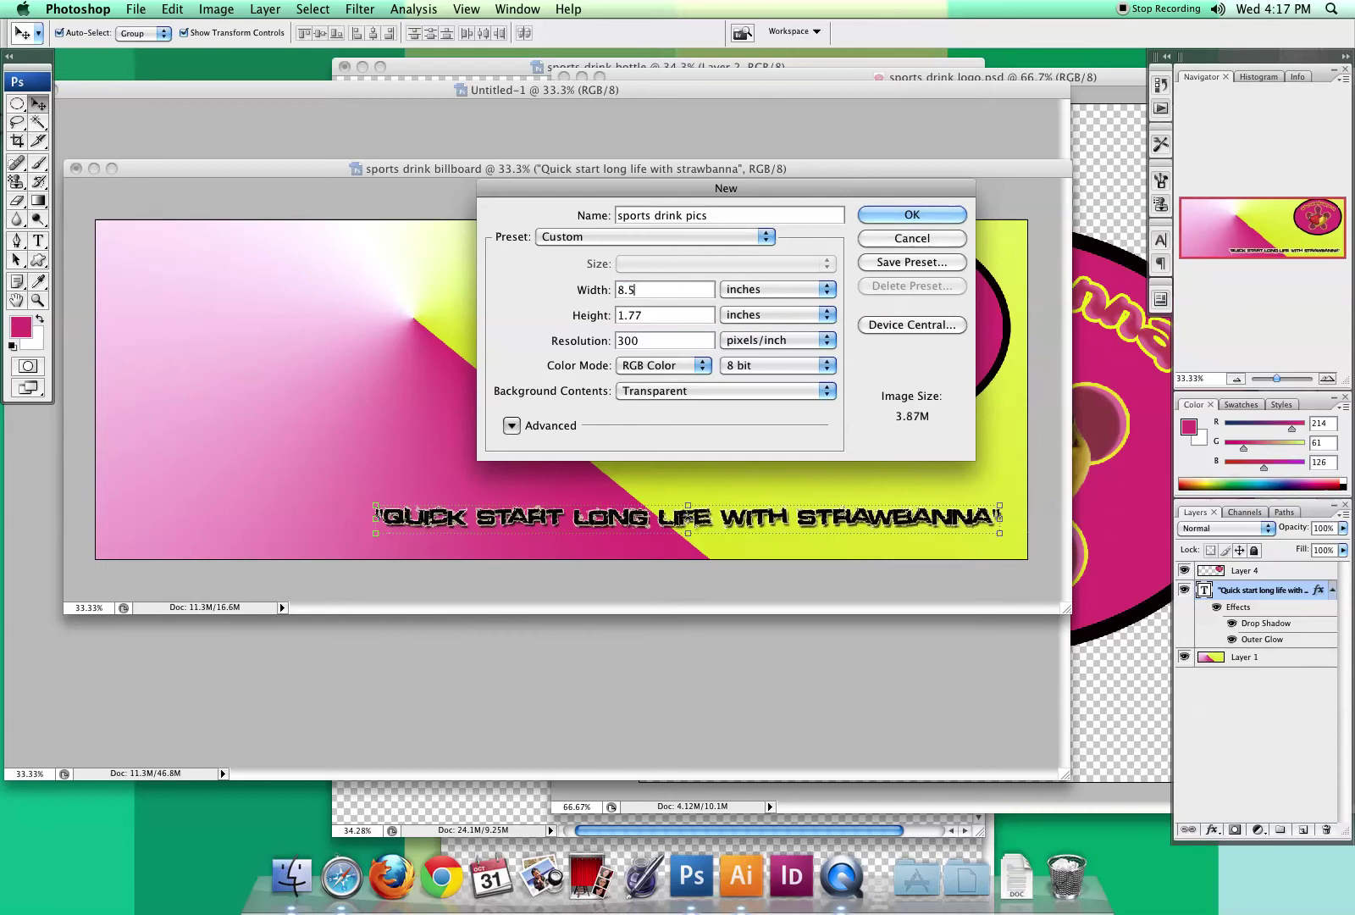
{"action": "key", "text": "Tab"}
{"action": "type", "text": "11"}
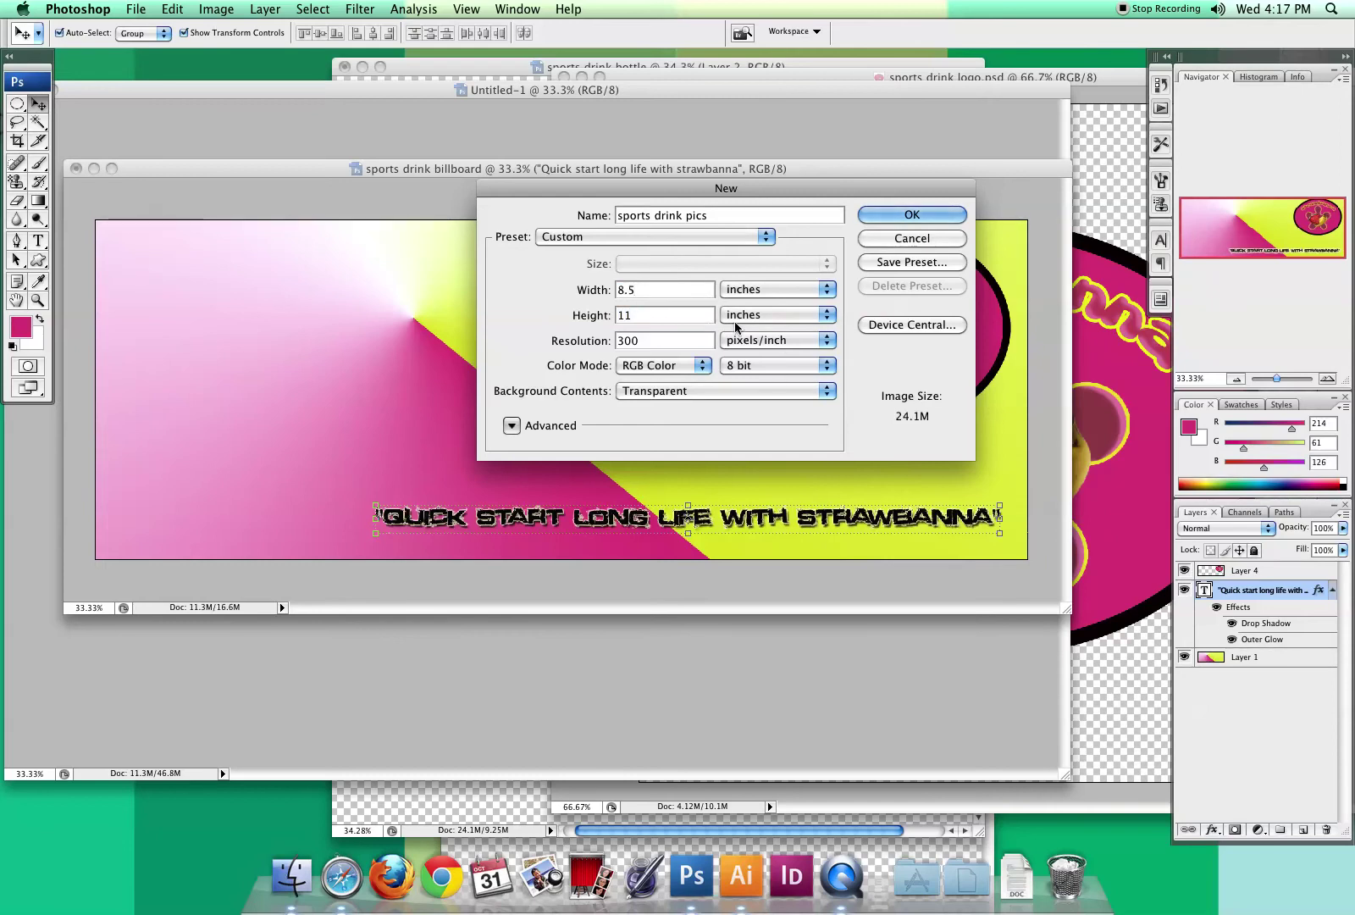
{"action": "left_click", "coordinate": [945, 212]}
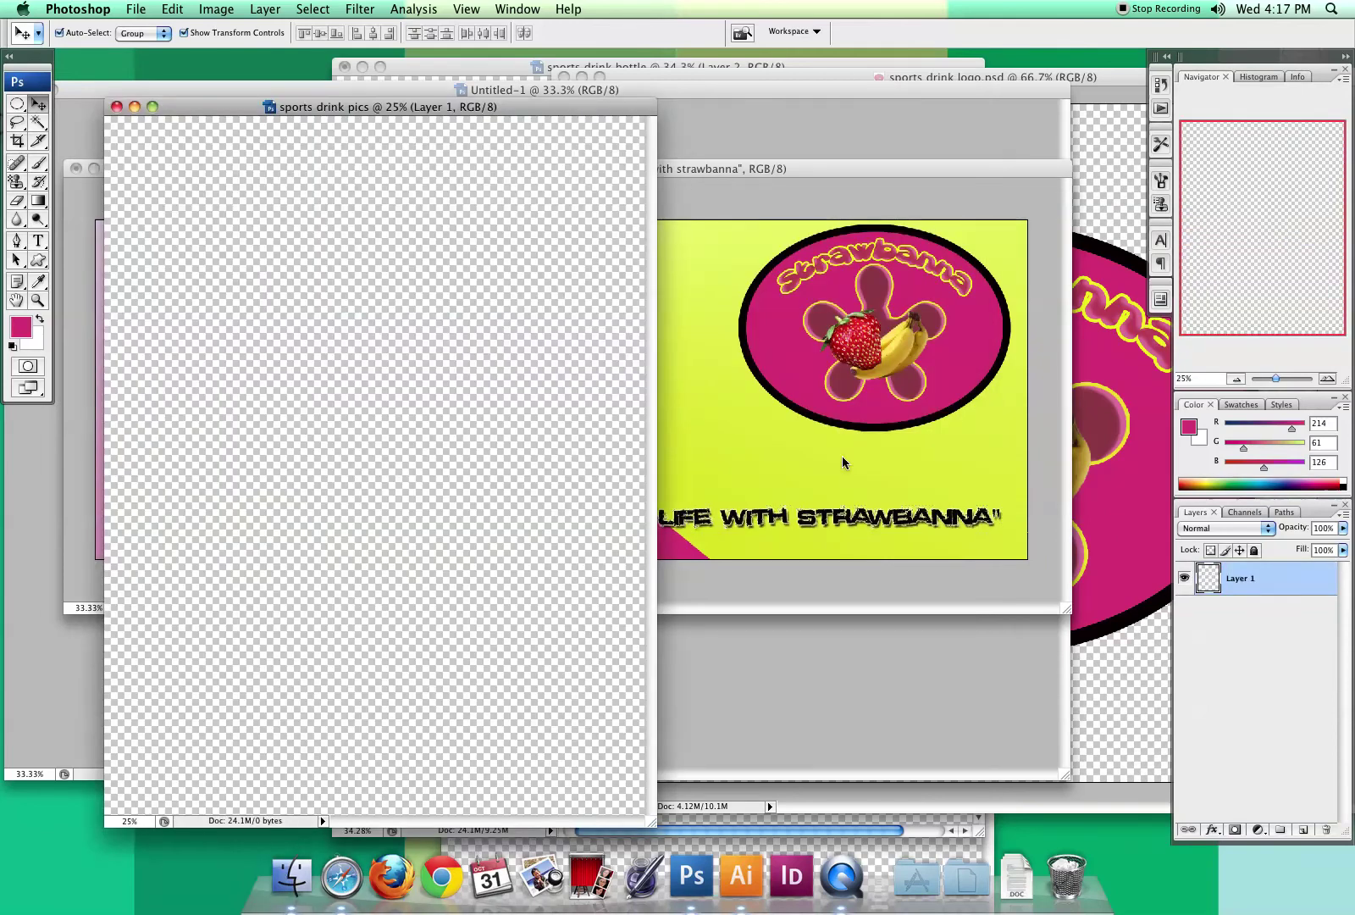
{"action": "left_click_drag", "start_coordinate": [640, 827], "coordinate": [739, 844]}
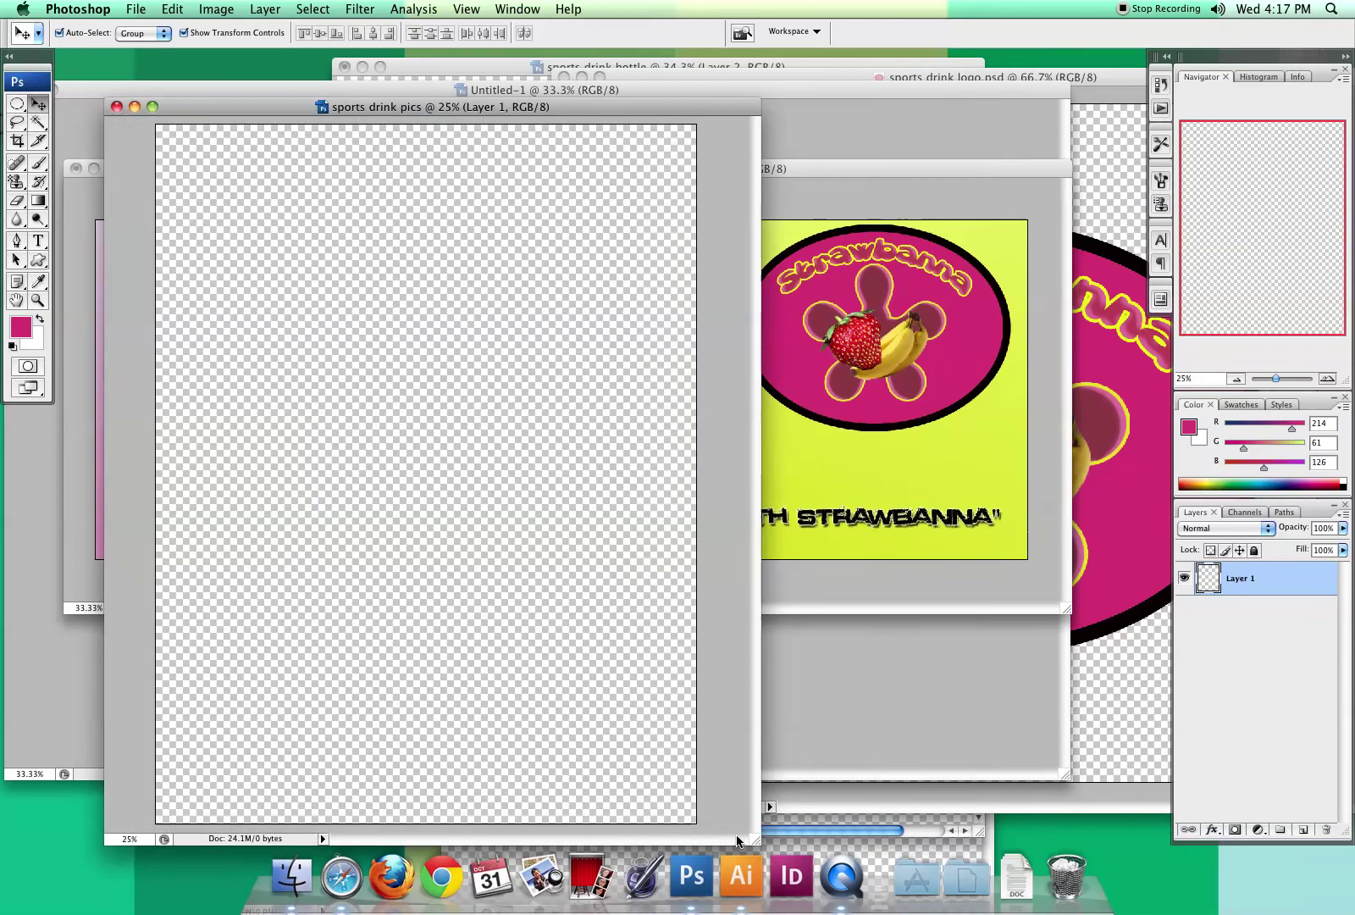
Step: Switch to Safari and search Google for "gabby douglas"
{"action": "left_click", "coordinate": [341, 879]}
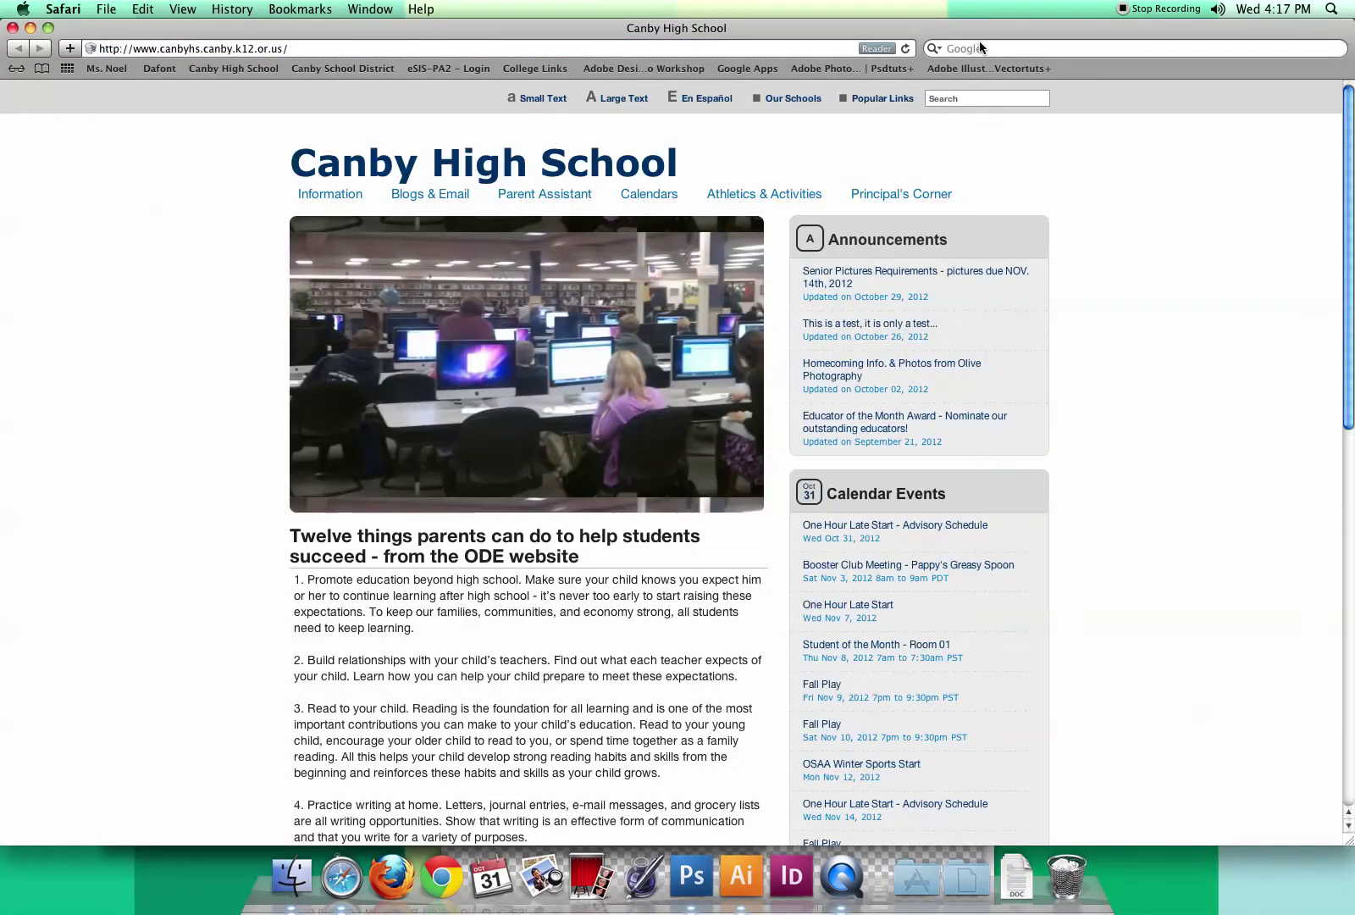
{"action": "left_click", "coordinate": [978, 47]}
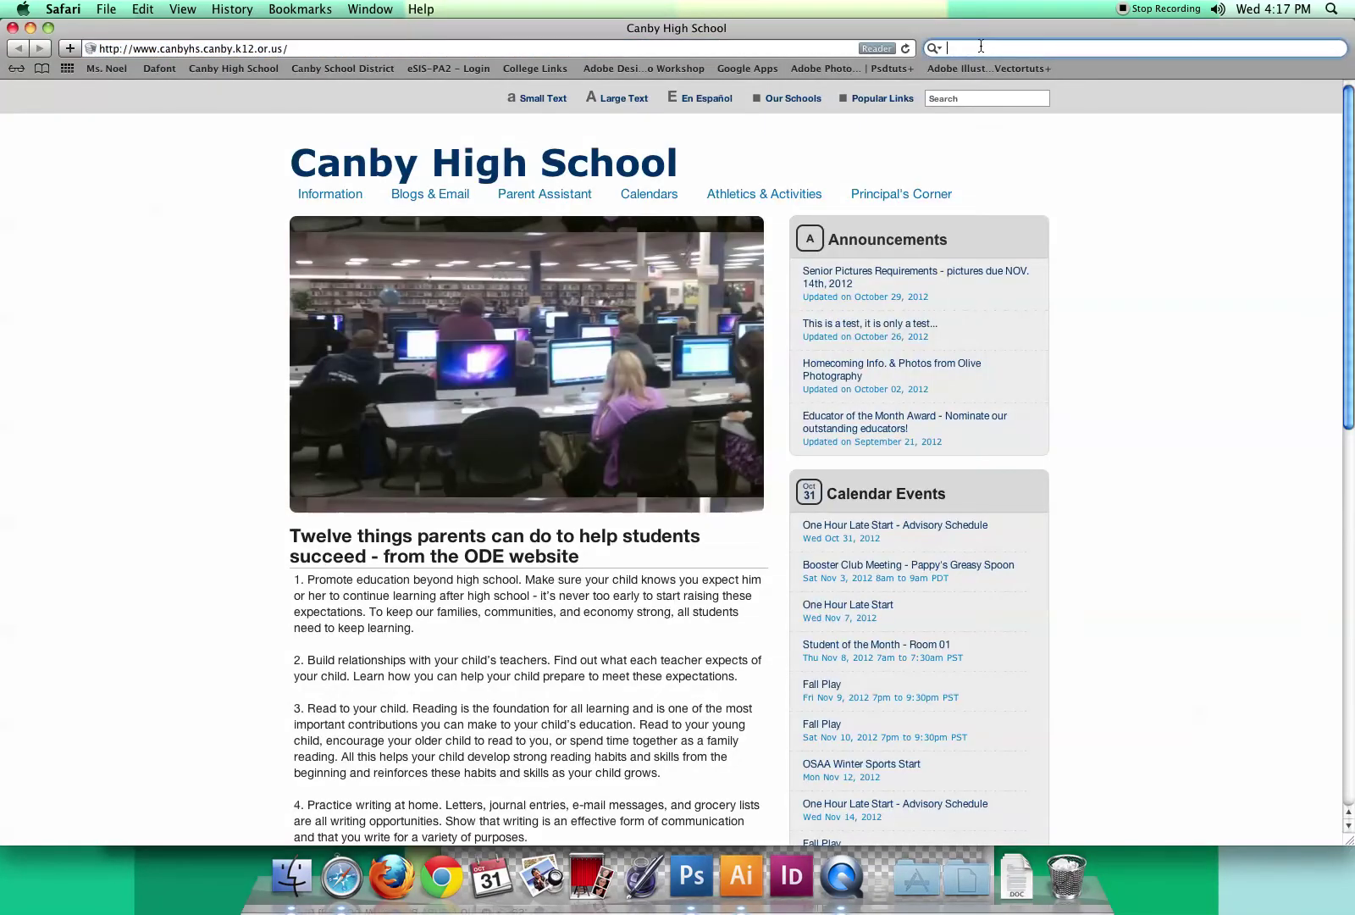
{"action": "type", "text": "g"}
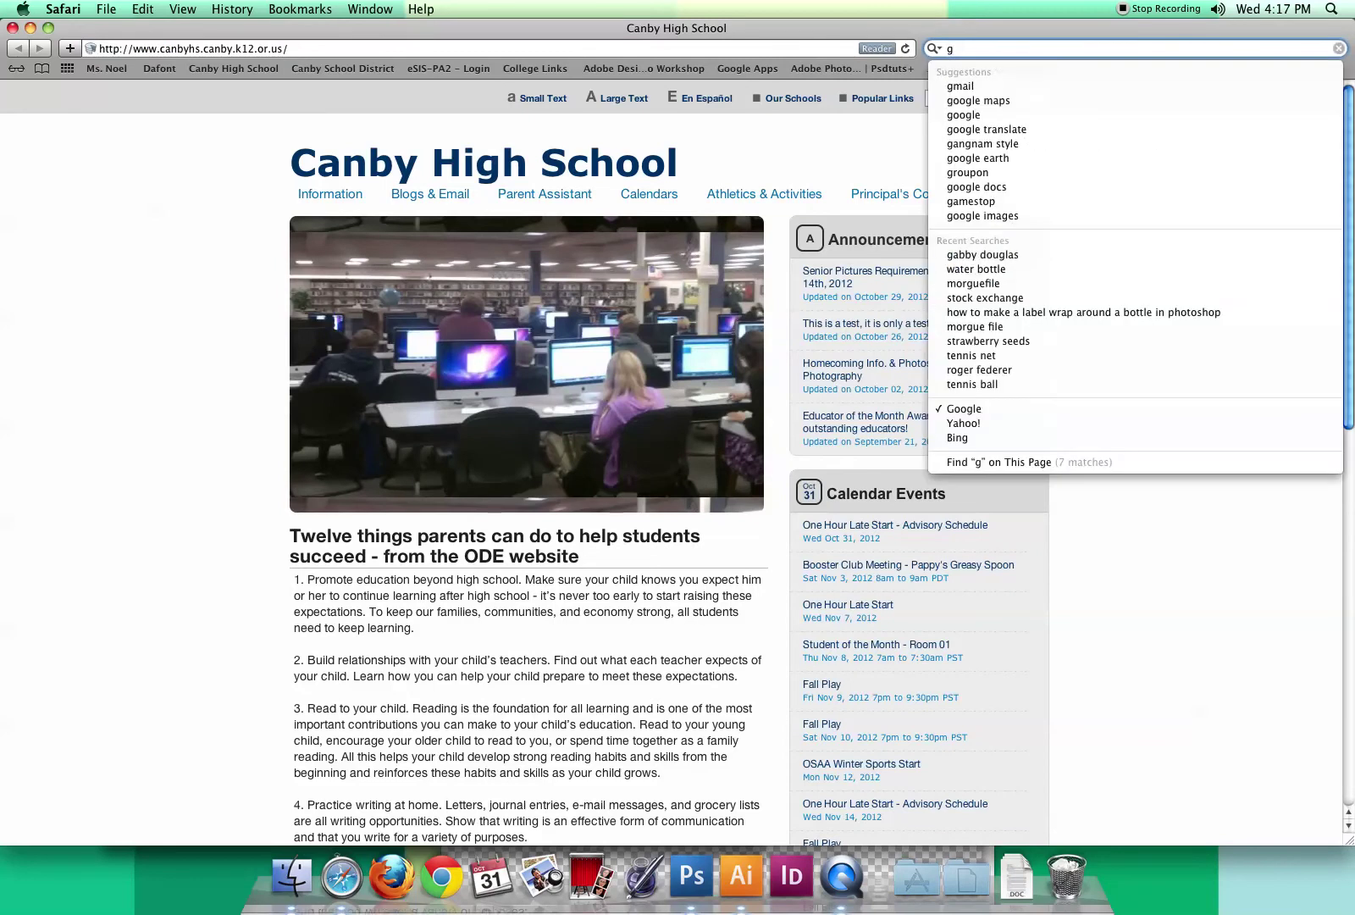
{"action": "type", "text": "abb"}
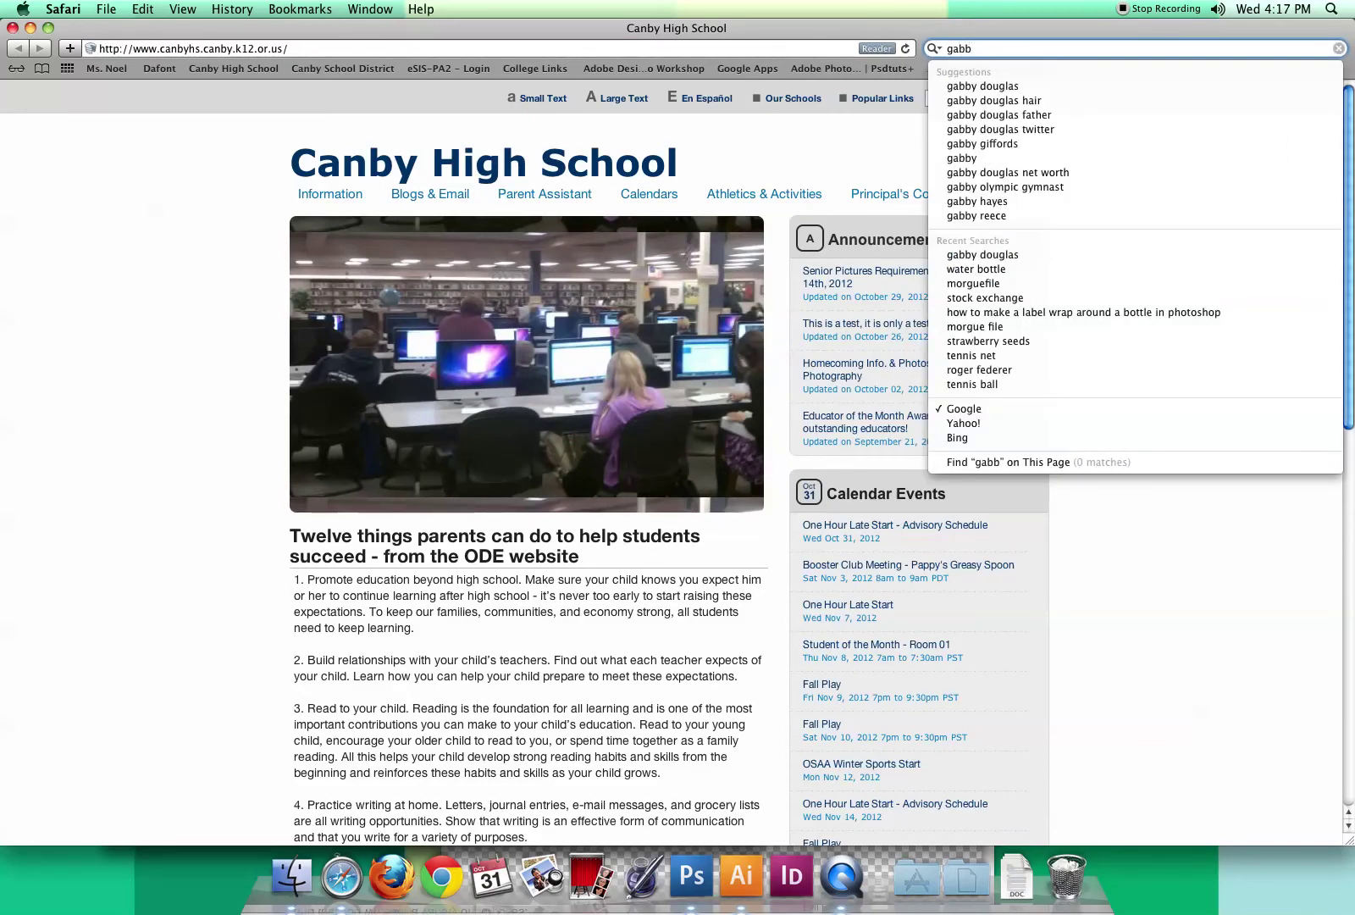
{"action": "key", "text": "Down"}
{"action": "key", "text": "Down"}
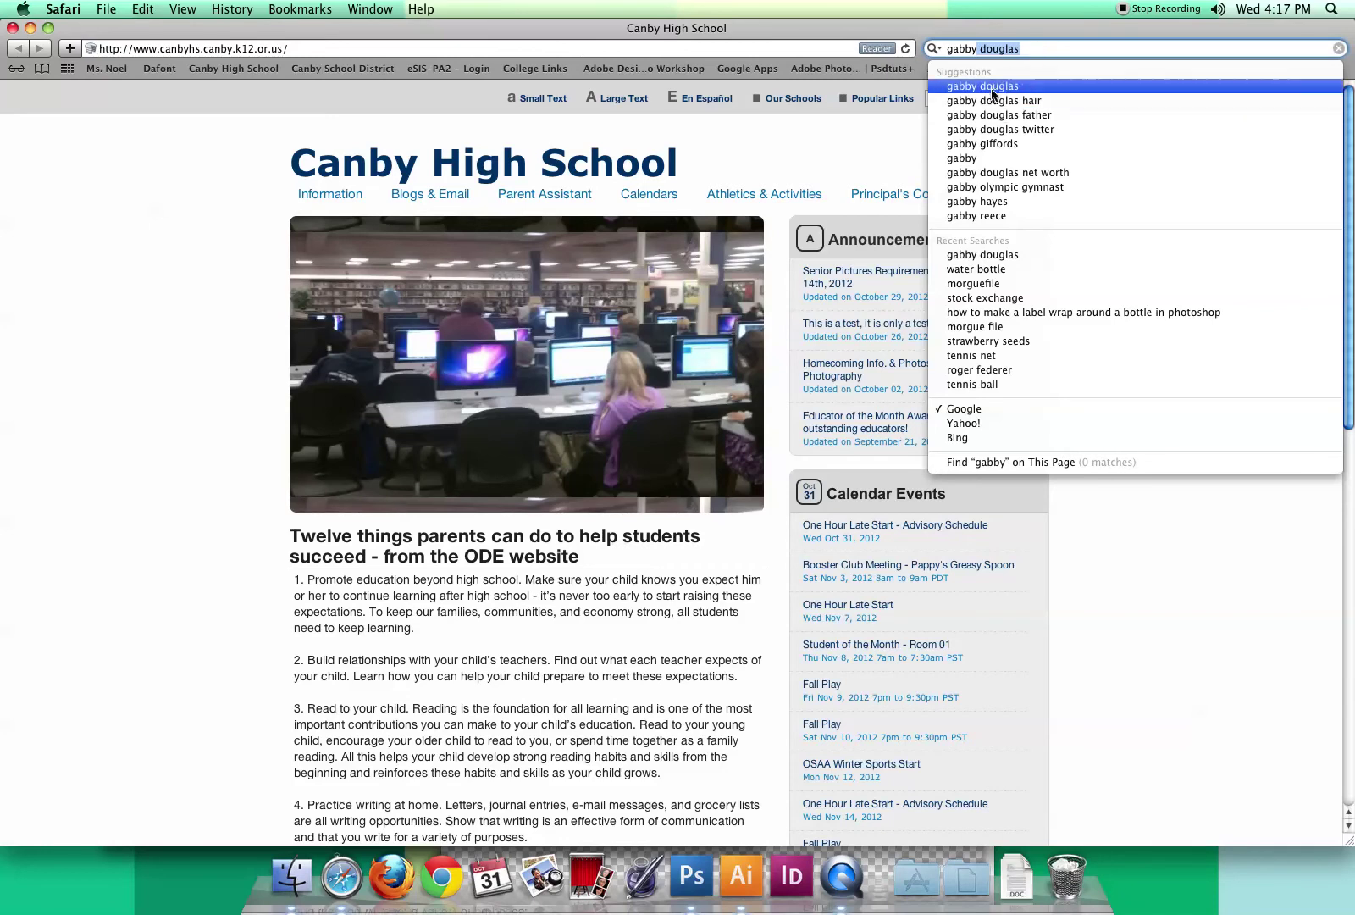
{"action": "key", "text": "Up"}
{"action": "key", "text": "Return"}
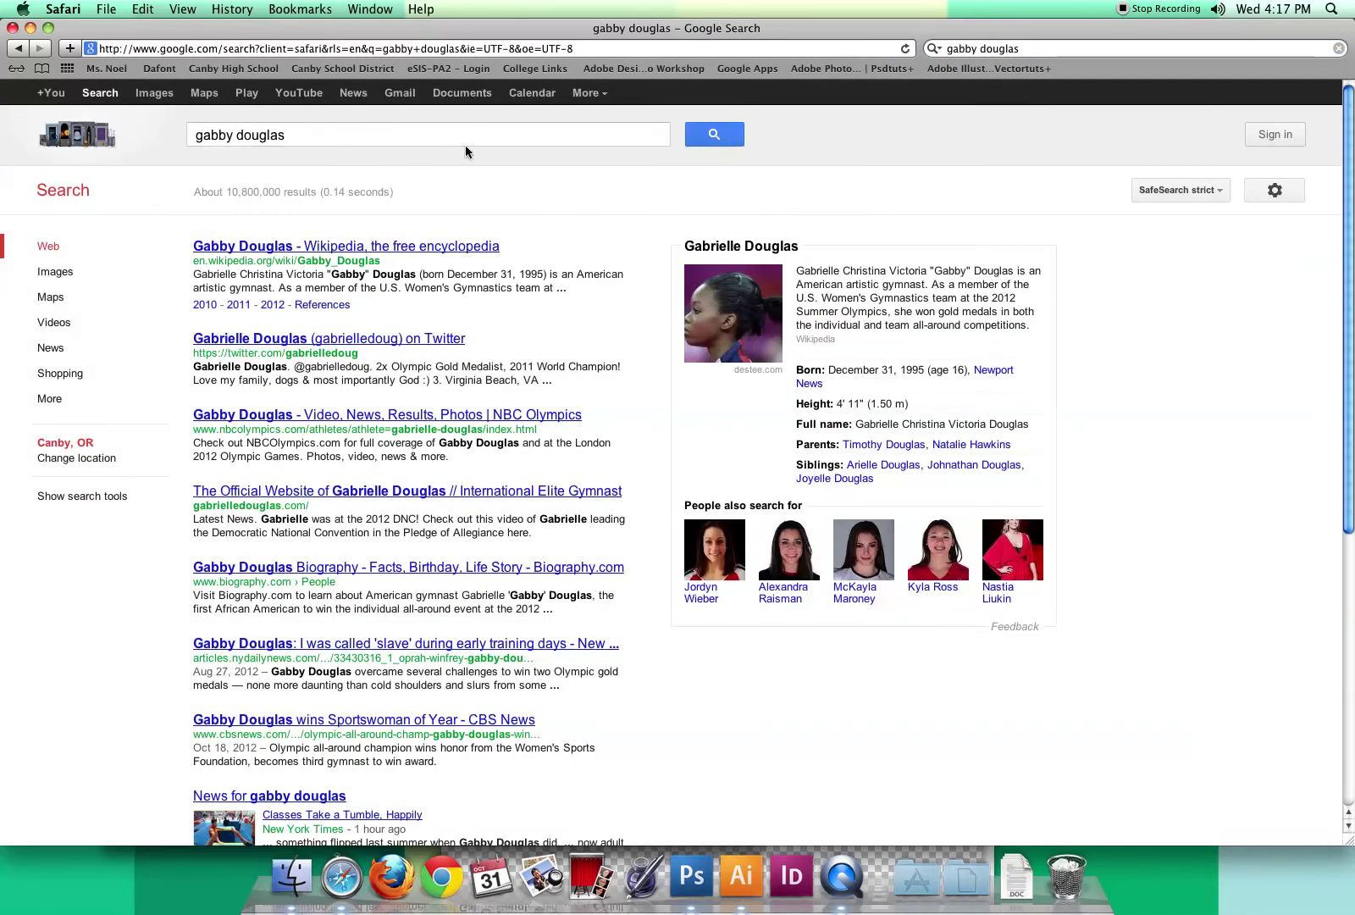
Step: Show only large image results for the search and move the browser window aside to expose the empty sports drink pics canvas
{"action": "left_click", "coordinate": [162, 94]}
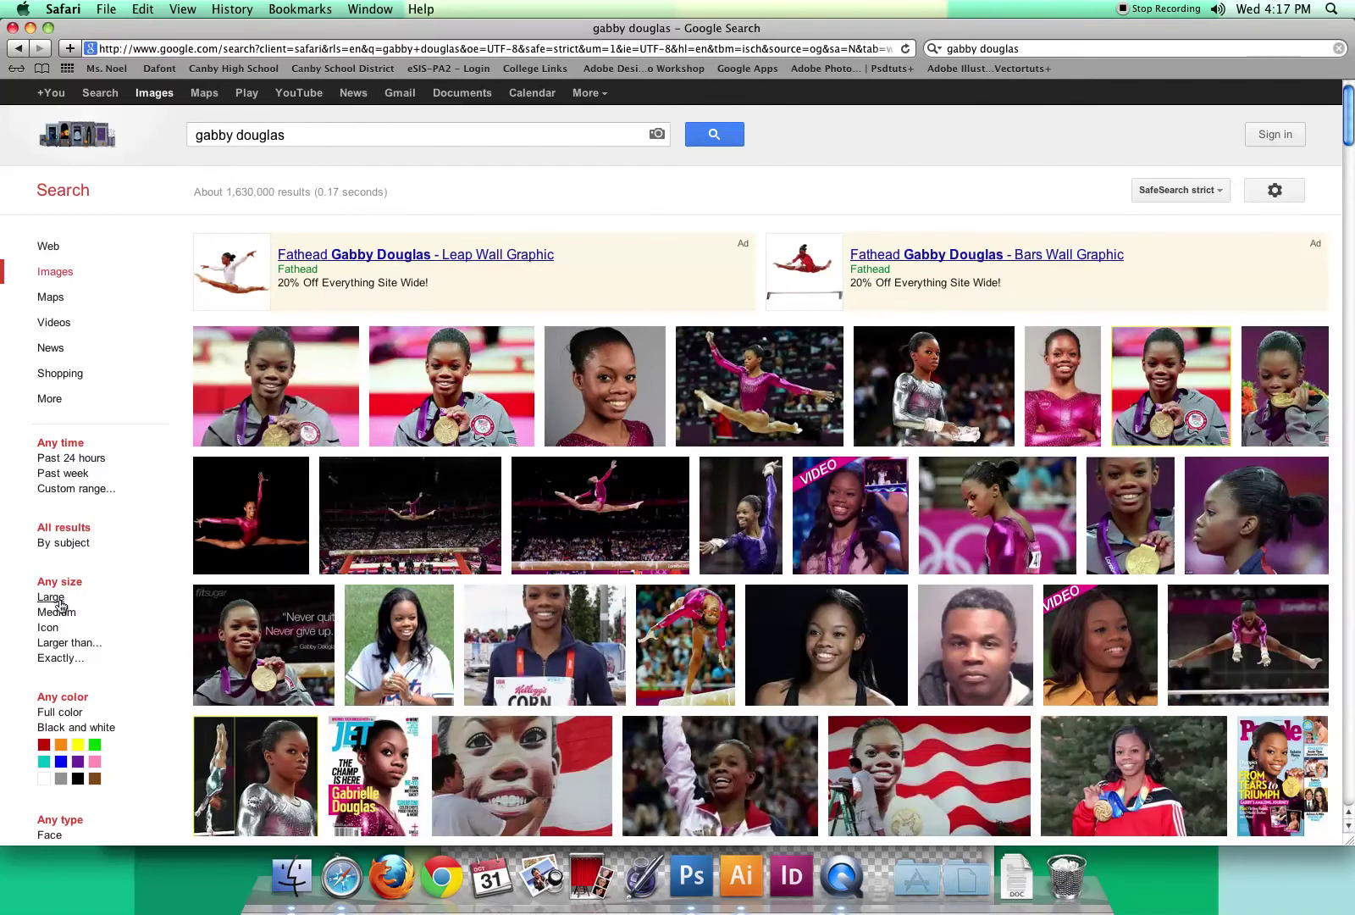
{"action": "left_click", "coordinate": [59, 598]}
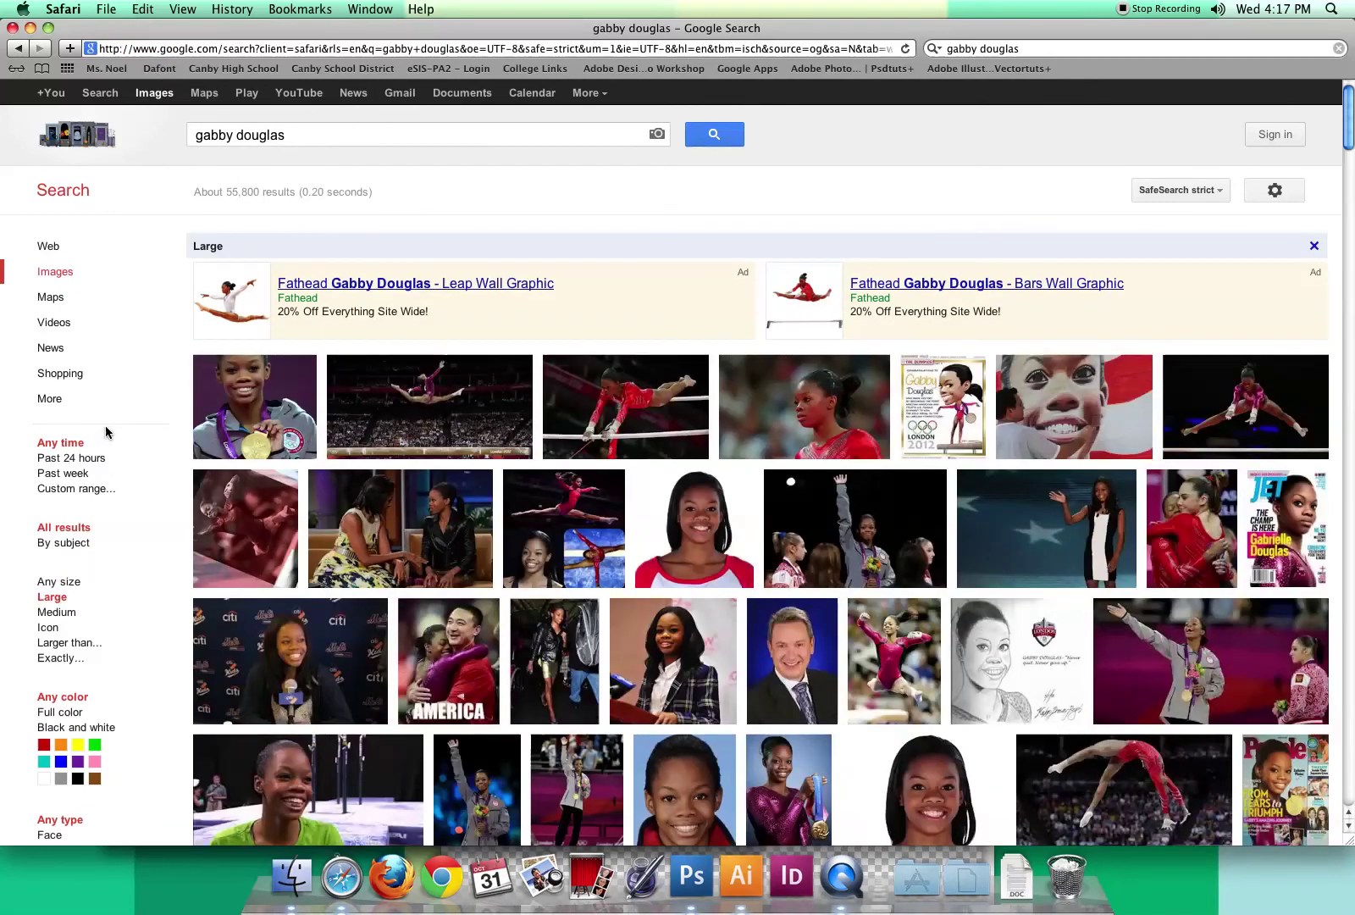
{"action": "left_click_drag", "start_coordinate": [201, 32], "coordinate": [523, 51]}
{"action": "scroll", "coordinate": [430, 457], "scroll_direction": "down", "scroll_amount": 1}
{"action": "scroll", "coordinate": [430, 458], "scroll_direction": "down", "scroll_amount": 1}
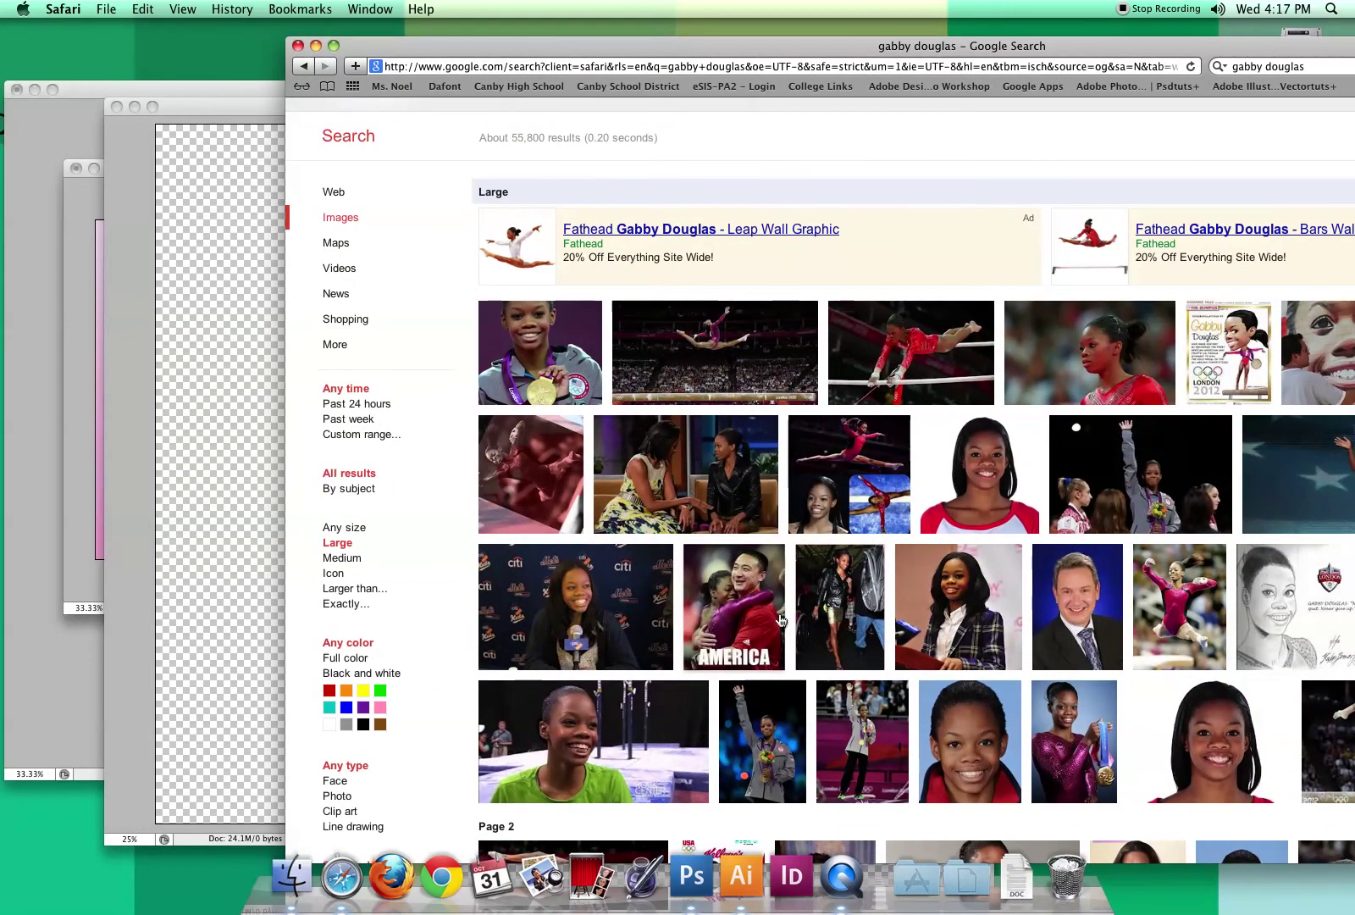
Step: Bring the smiling head-and-shoulders portrait on white into the sports drink pics document in Photoshop and centre it across the canvas's upper part
{"action": "left_click", "coordinate": [1191, 801]}
{"action": "left_click_drag", "start_coordinate": [702, 485], "coordinate": [237, 370]}
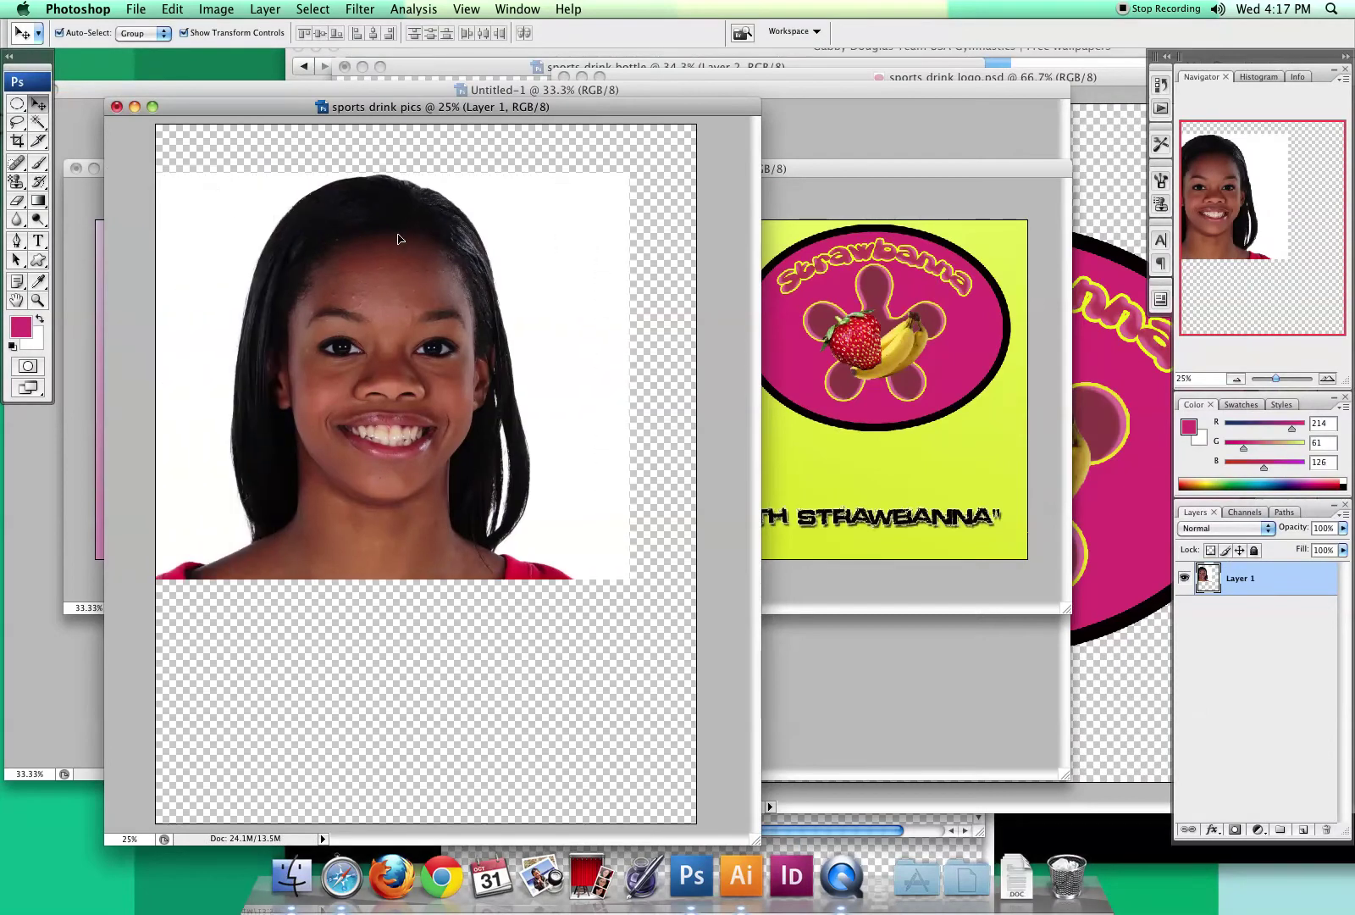
{"action": "left_click_drag", "start_coordinate": [418, 256], "coordinate": [456, 238]}
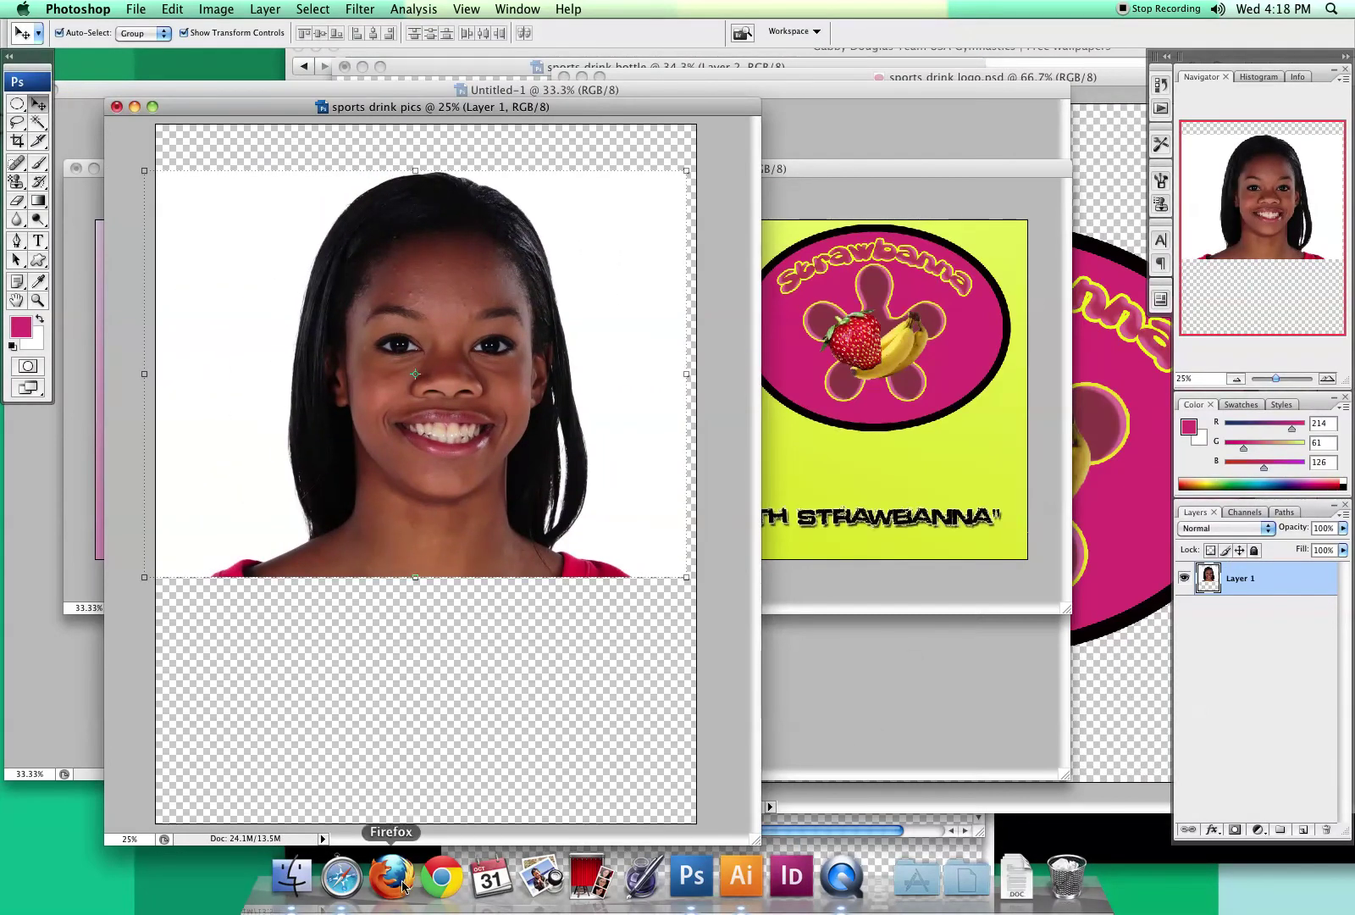
Step: Switch to Safari and bring the wide gymnast leap photo above the crowd into sports drink pics, over the portrait's left half
{"action": "left_click", "coordinate": [342, 876]}
{"action": "left_click", "coordinate": [312, 65]}
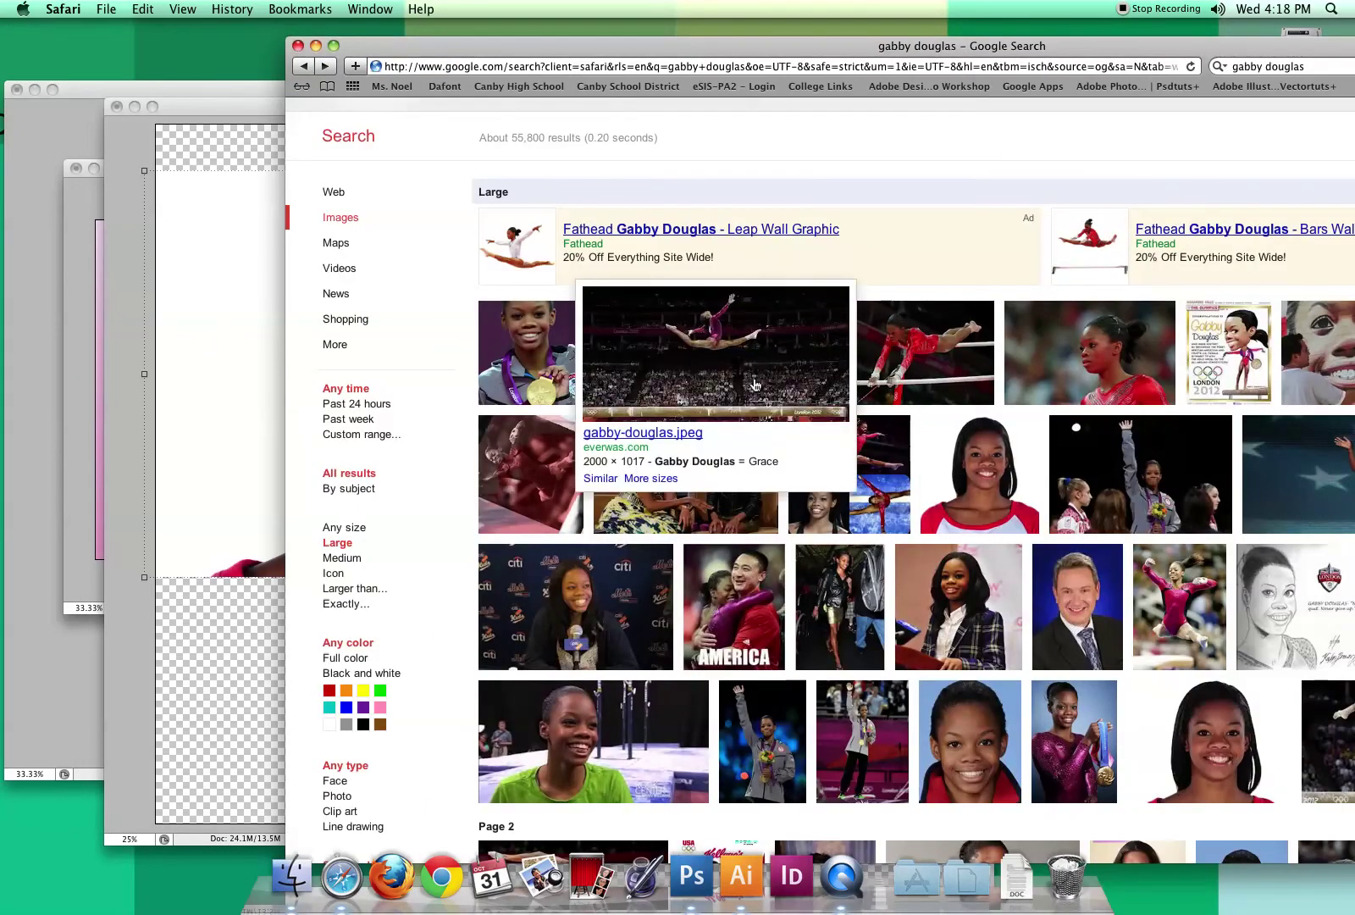
{"action": "left_click", "coordinate": [757, 386]}
{"action": "left_click_drag", "start_coordinate": [752, 381], "coordinate": [256, 405]}
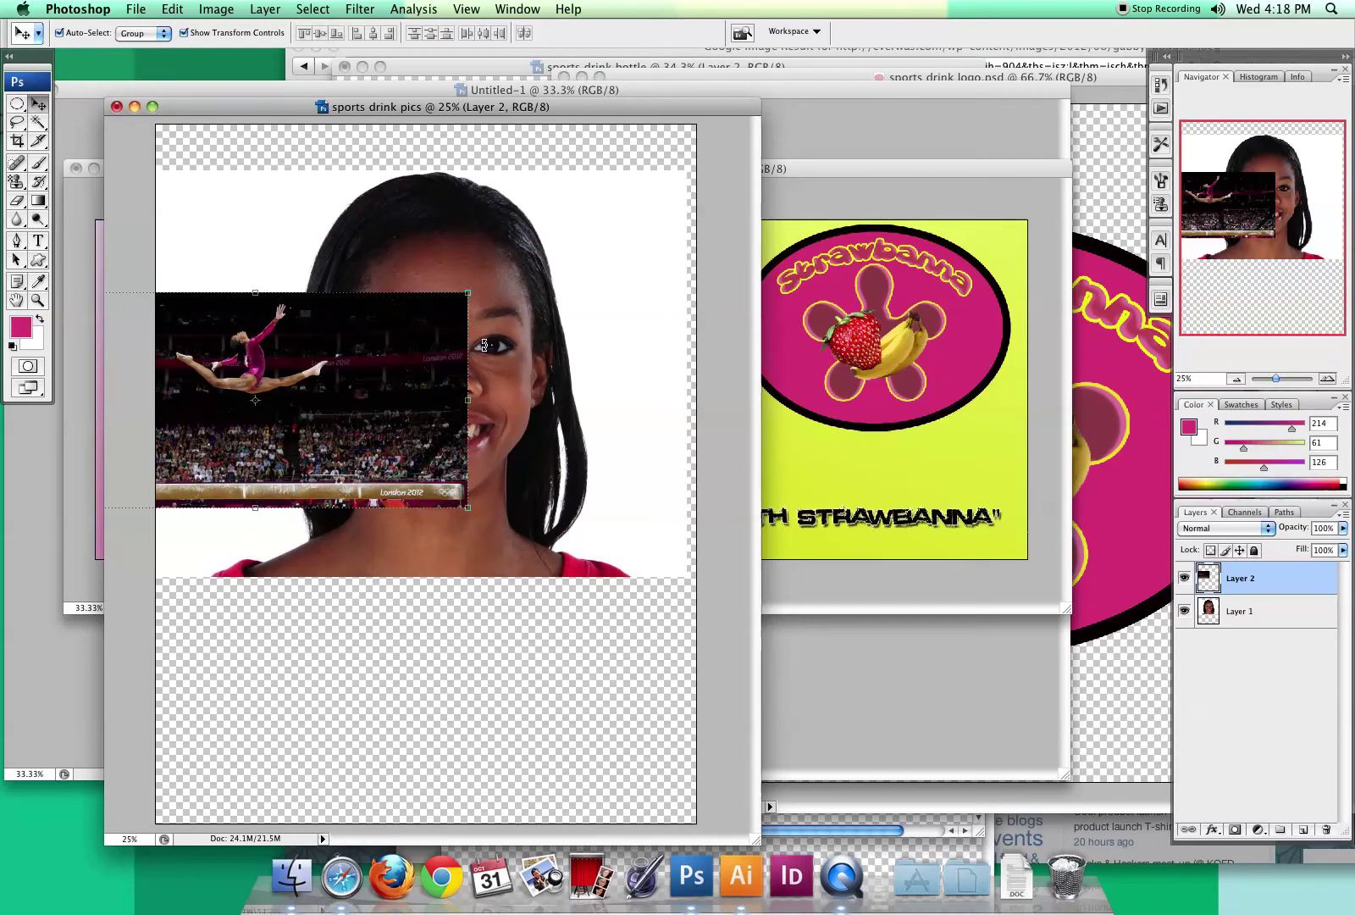
Step: Bring the red-leotard uneven bars photo from the Safari image results into sports drink pics and place it below the leap photo
{"action": "left_click", "coordinate": [341, 879]}
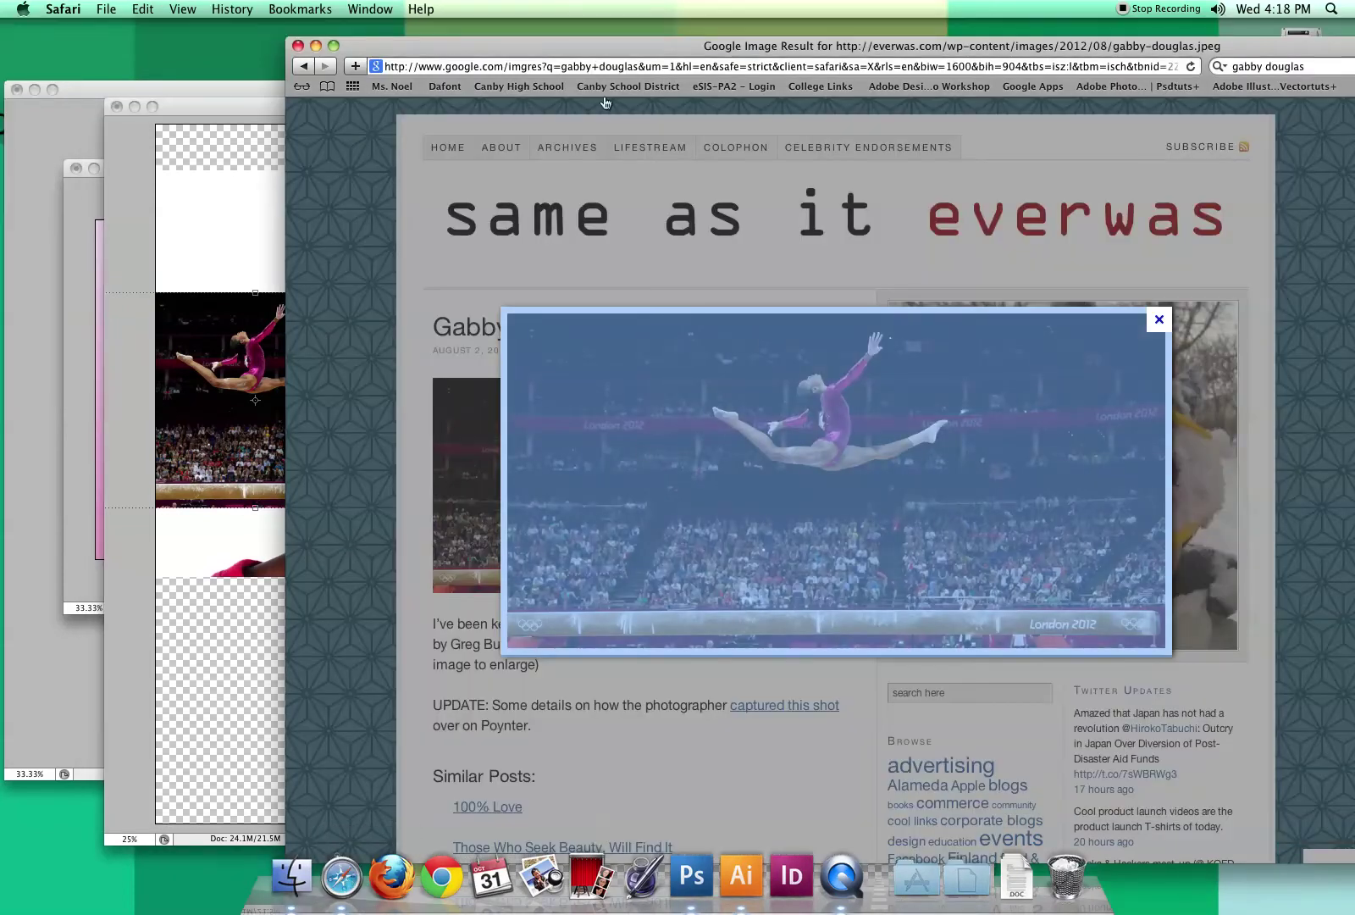
{"action": "left_click", "coordinate": [304, 66]}
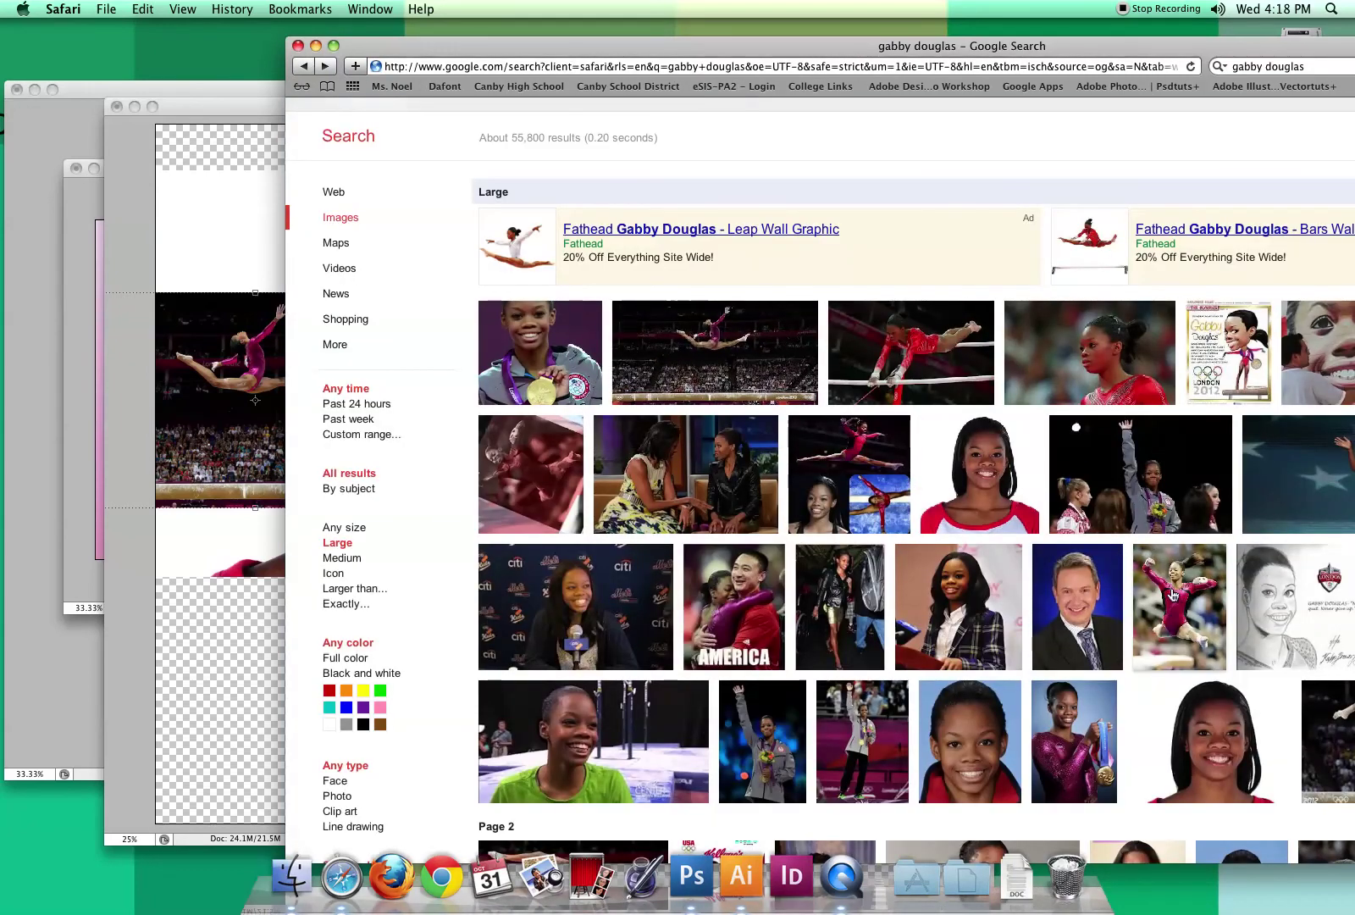
{"action": "mouse_move", "coordinate": [1174, 594]}
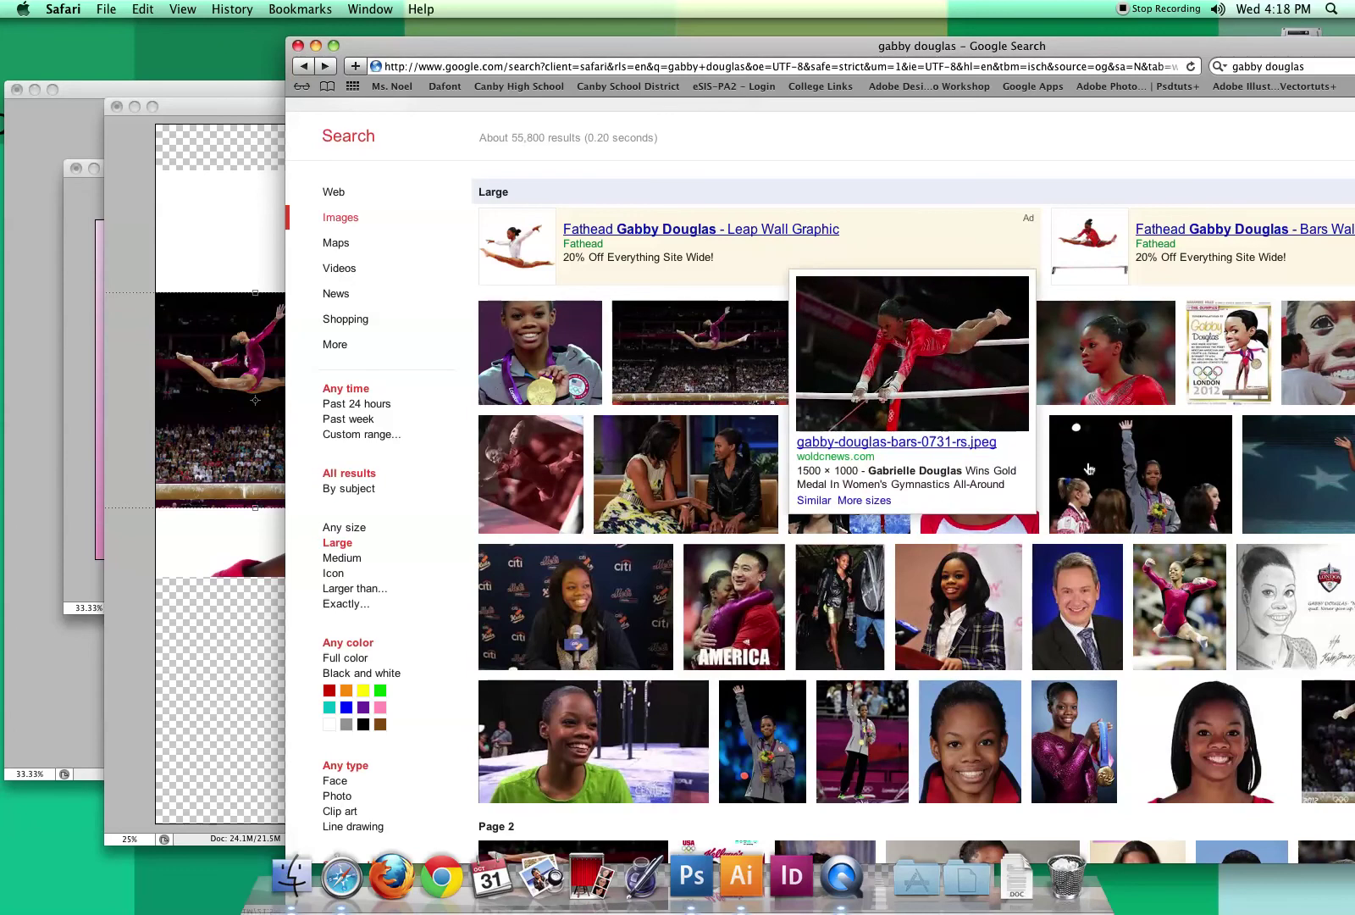
{"action": "left_click", "coordinate": [900, 372]}
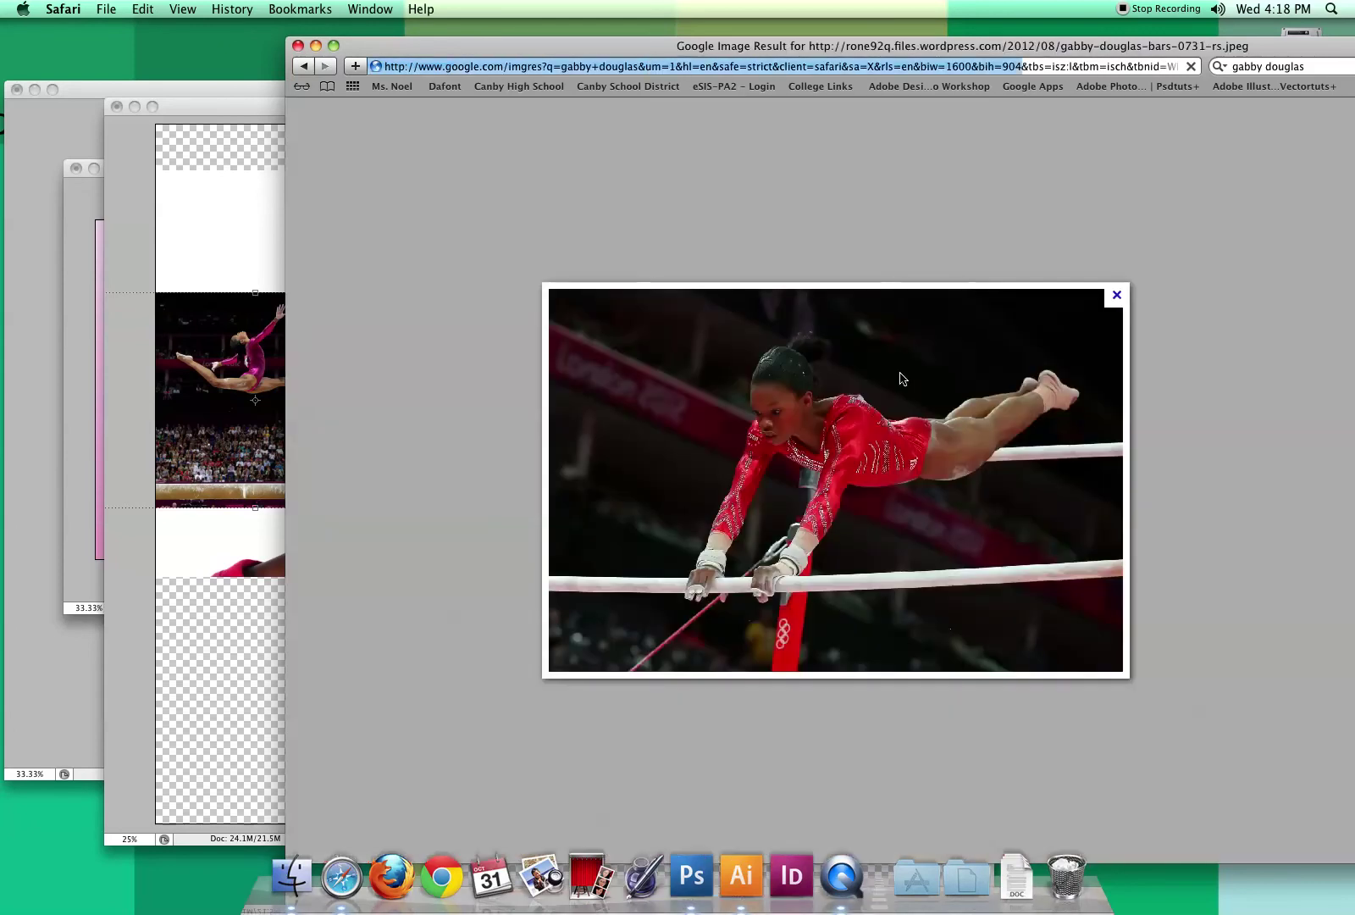
{"action": "left_click_drag", "start_coordinate": [936, 444], "coordinate": [327, 534]}
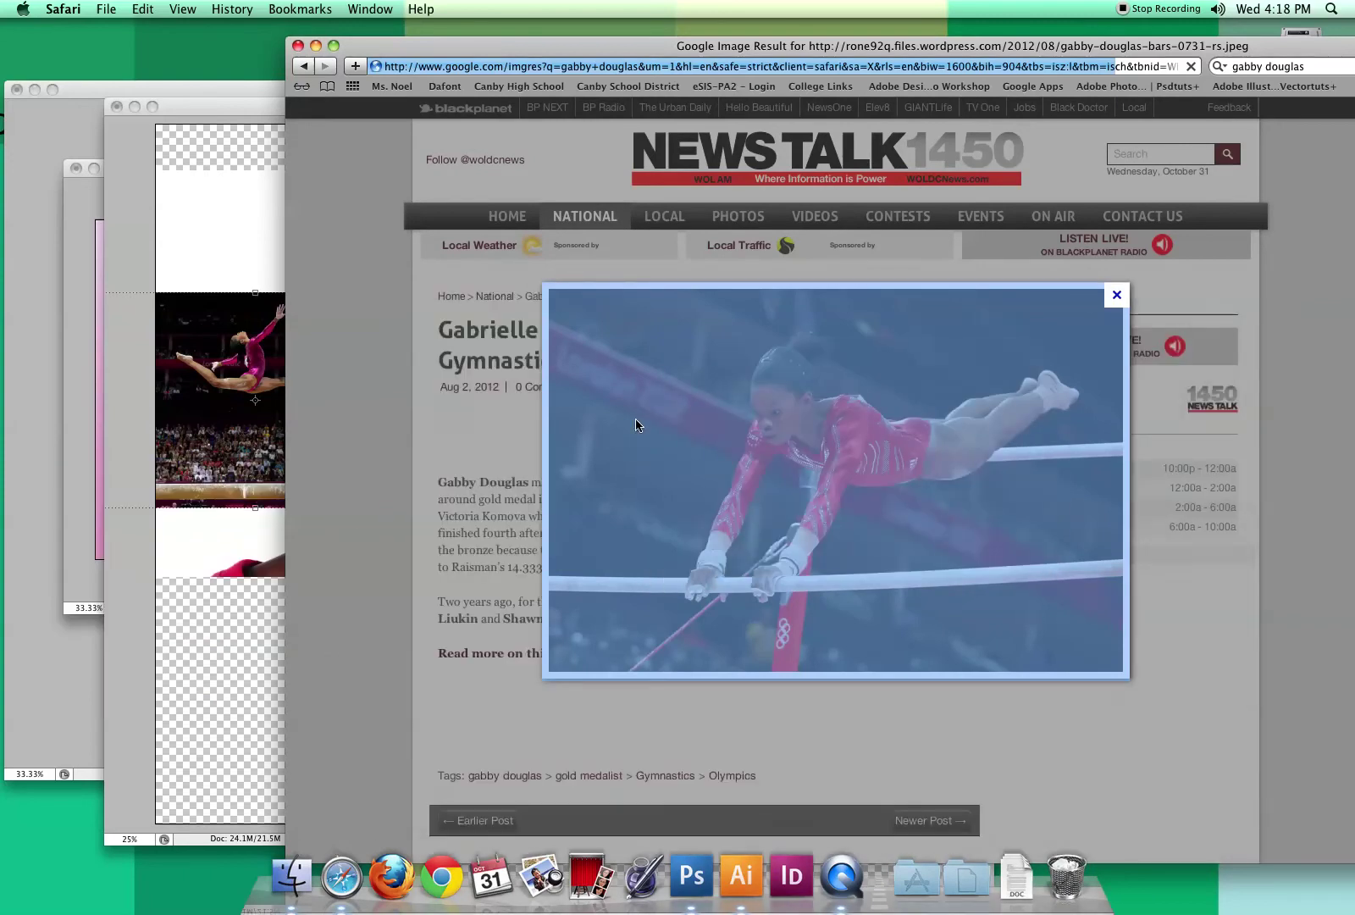
{"action": "left_click_drag", "start_coordinate": [848, 405], "coordinate": [205, 199]}
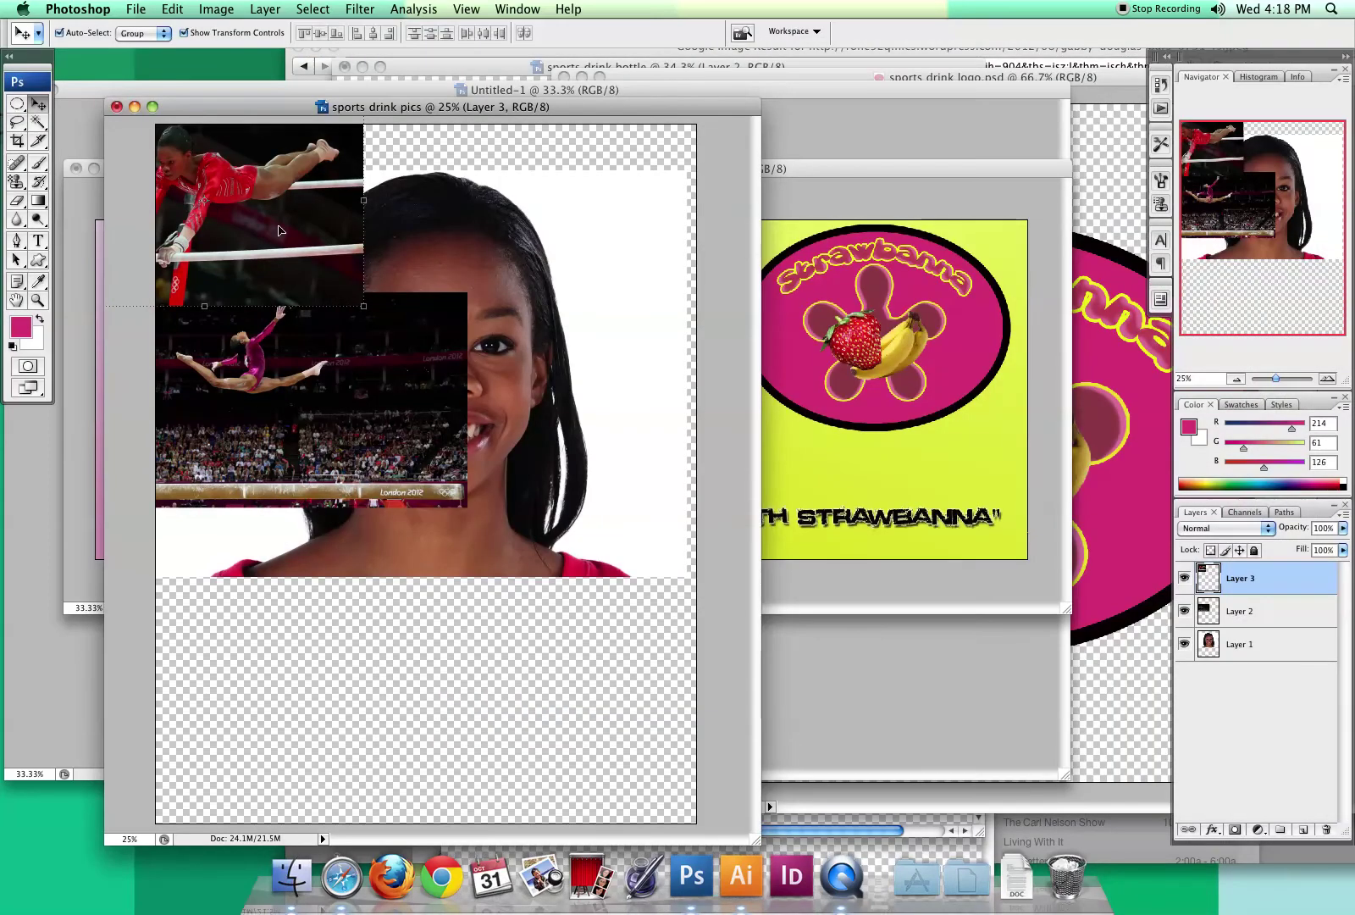
{"action": "left_click_drag", "start_coordinate": [269, 233], "coordinate": [445, 622]}
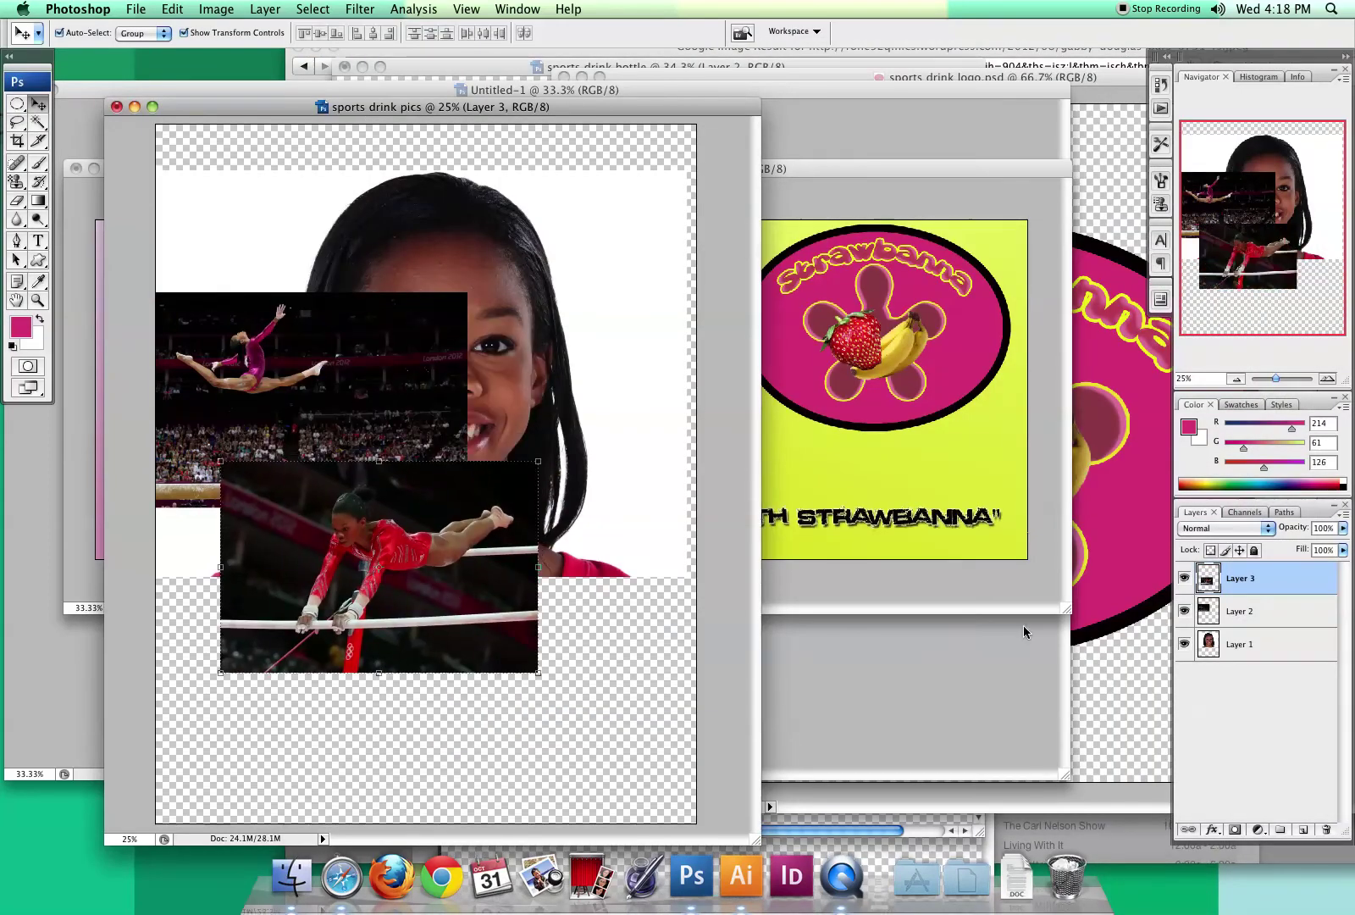
Step: Add the upright magenta-leotard jump photo from Safari to the canvas's lower right and shift the leap photo slightly right
{"action": "left_click", "coordinate": [352, 879]}
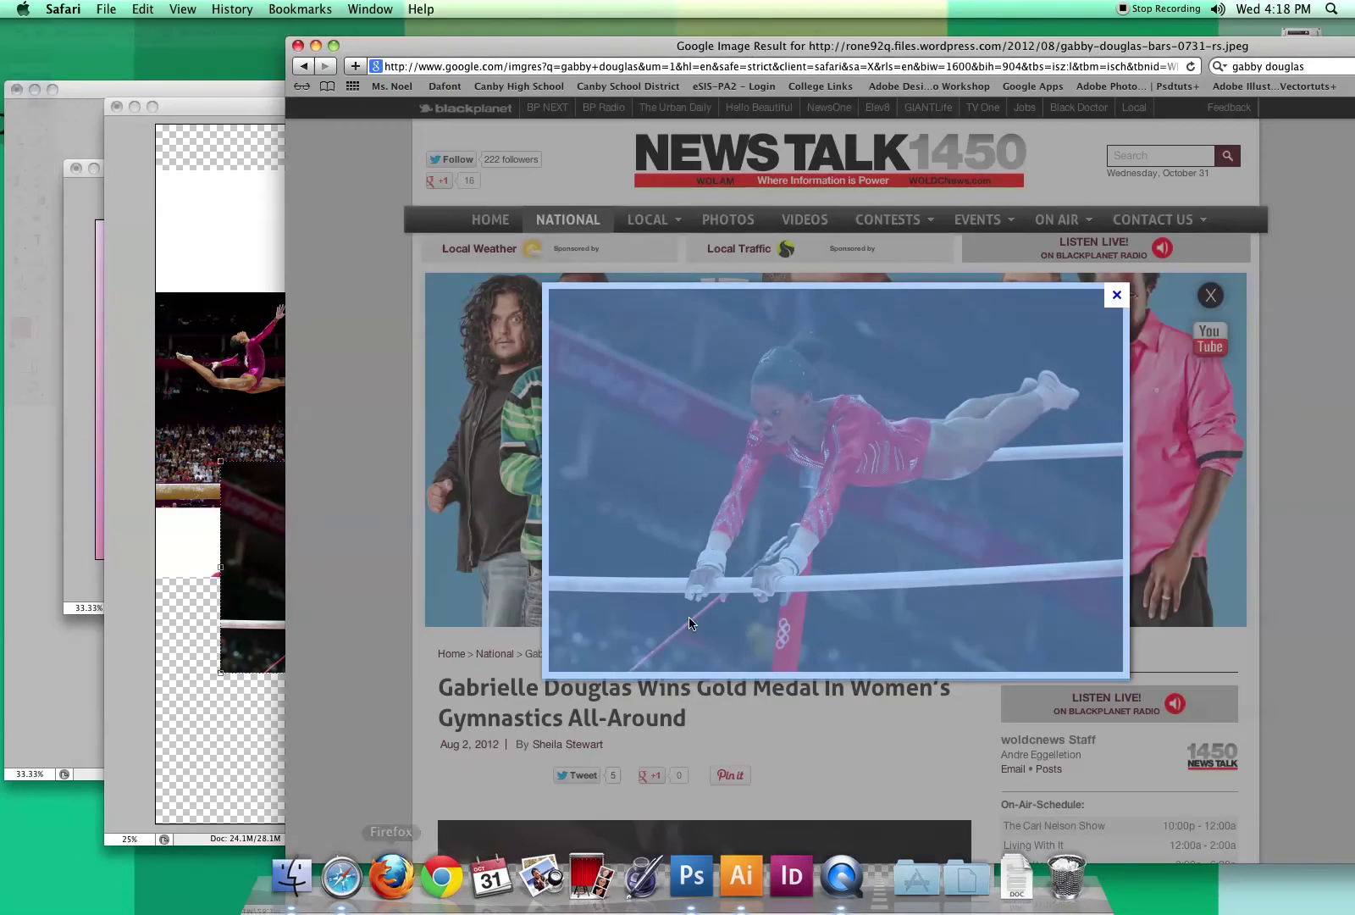
{"action": "left_click", "coordinate": [303, 66]}
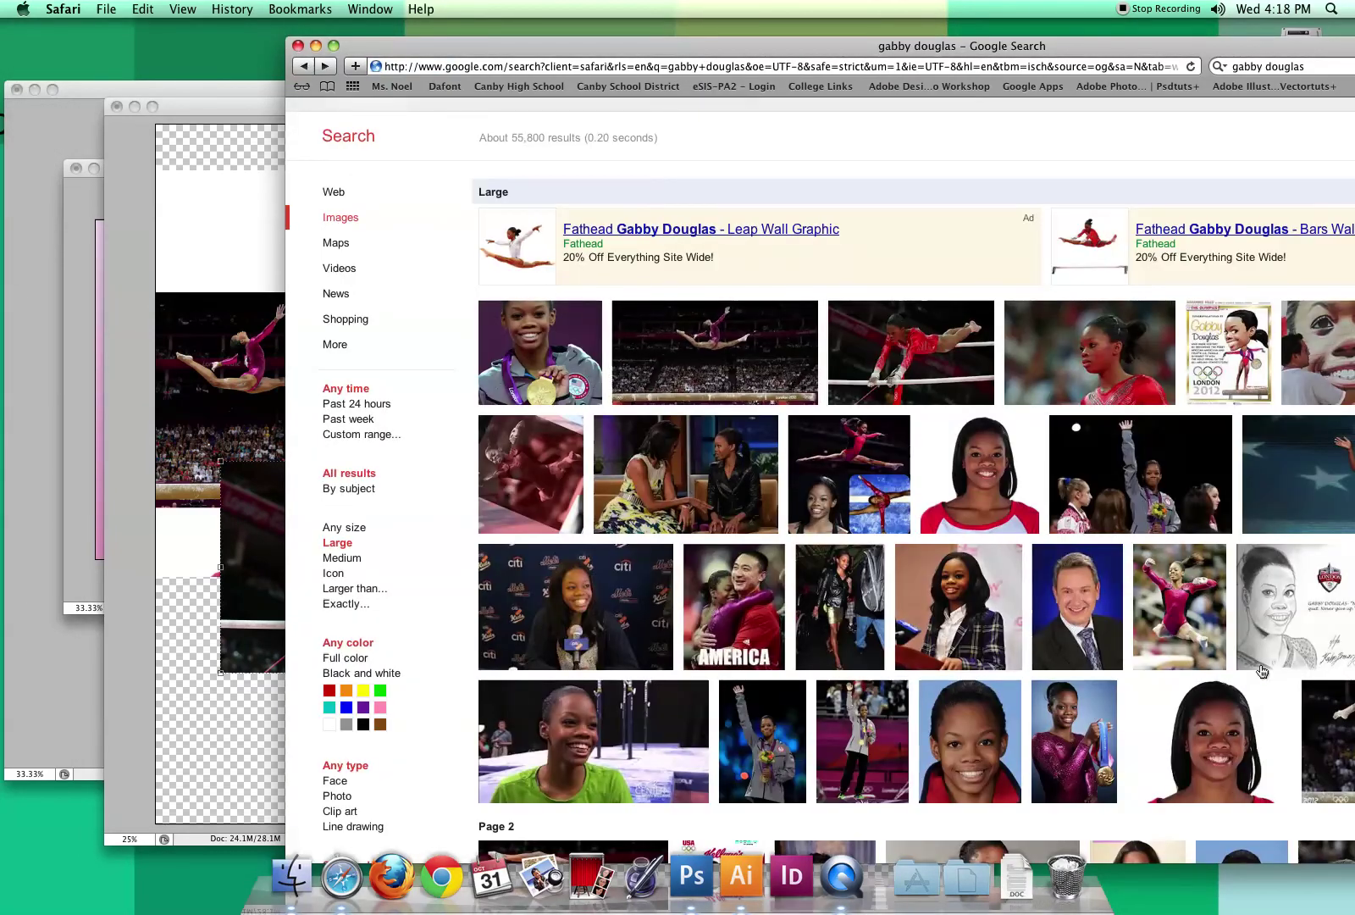
{"action": "left_click", "coordinate": [1191, 631]}
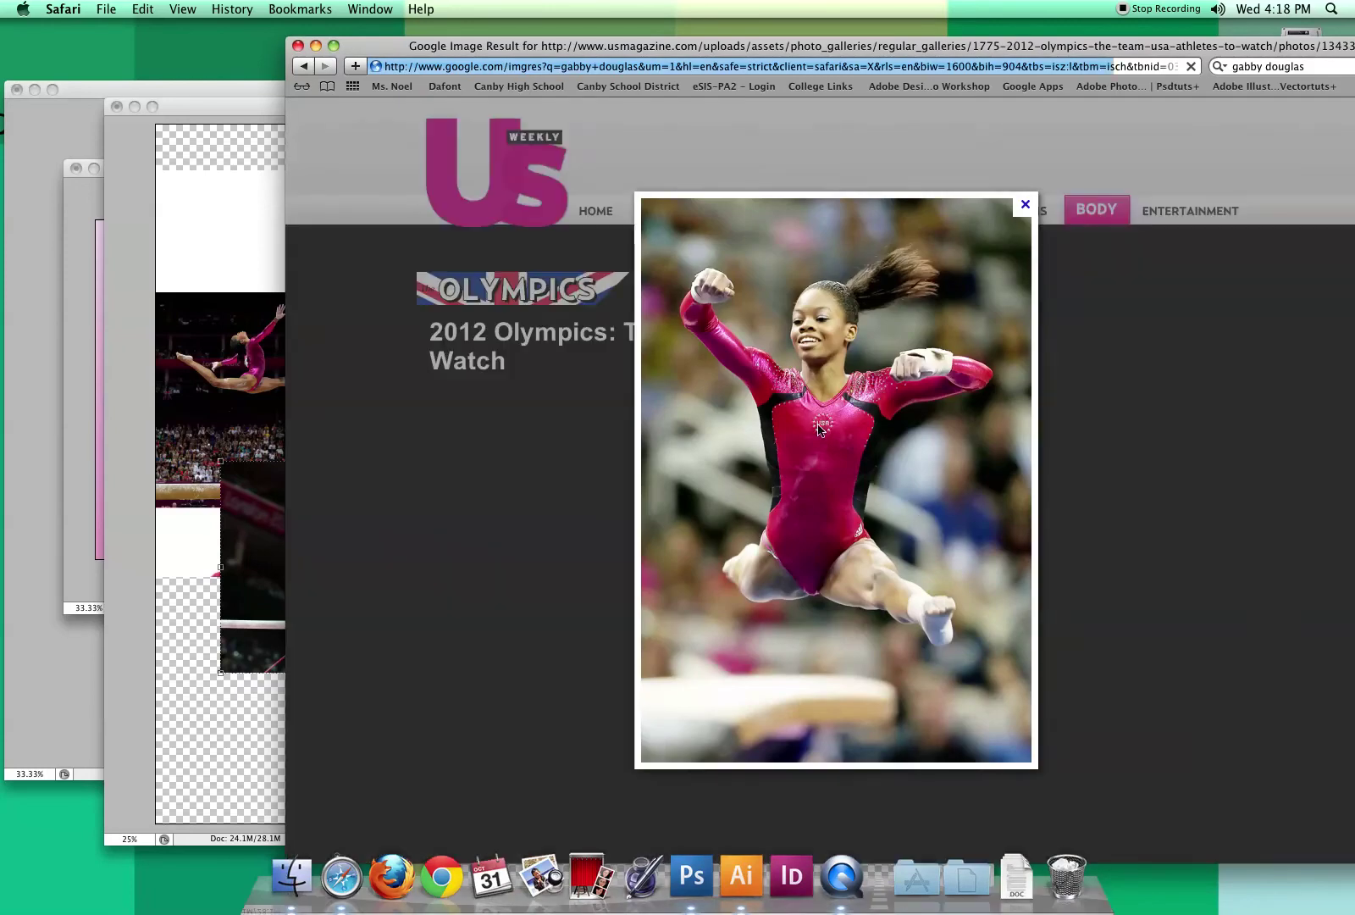
{"action": "left_click_drag", "start_coordinate": [913, 502], "coordinate": [565, 591]}
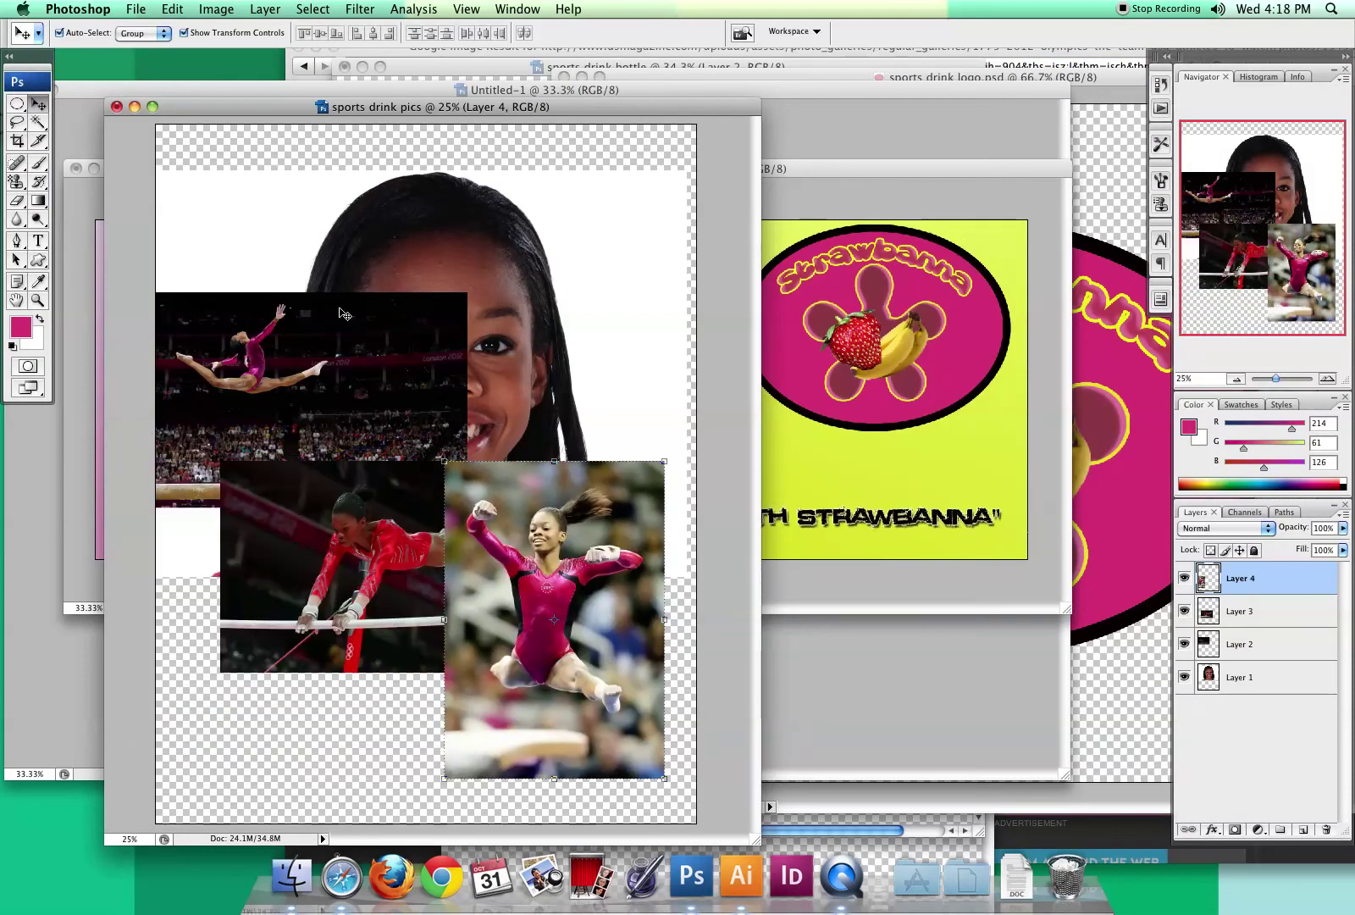
{"action": "left_click_drag", "start_coordinate": [383, 343], "coordinate": [418, 336]}
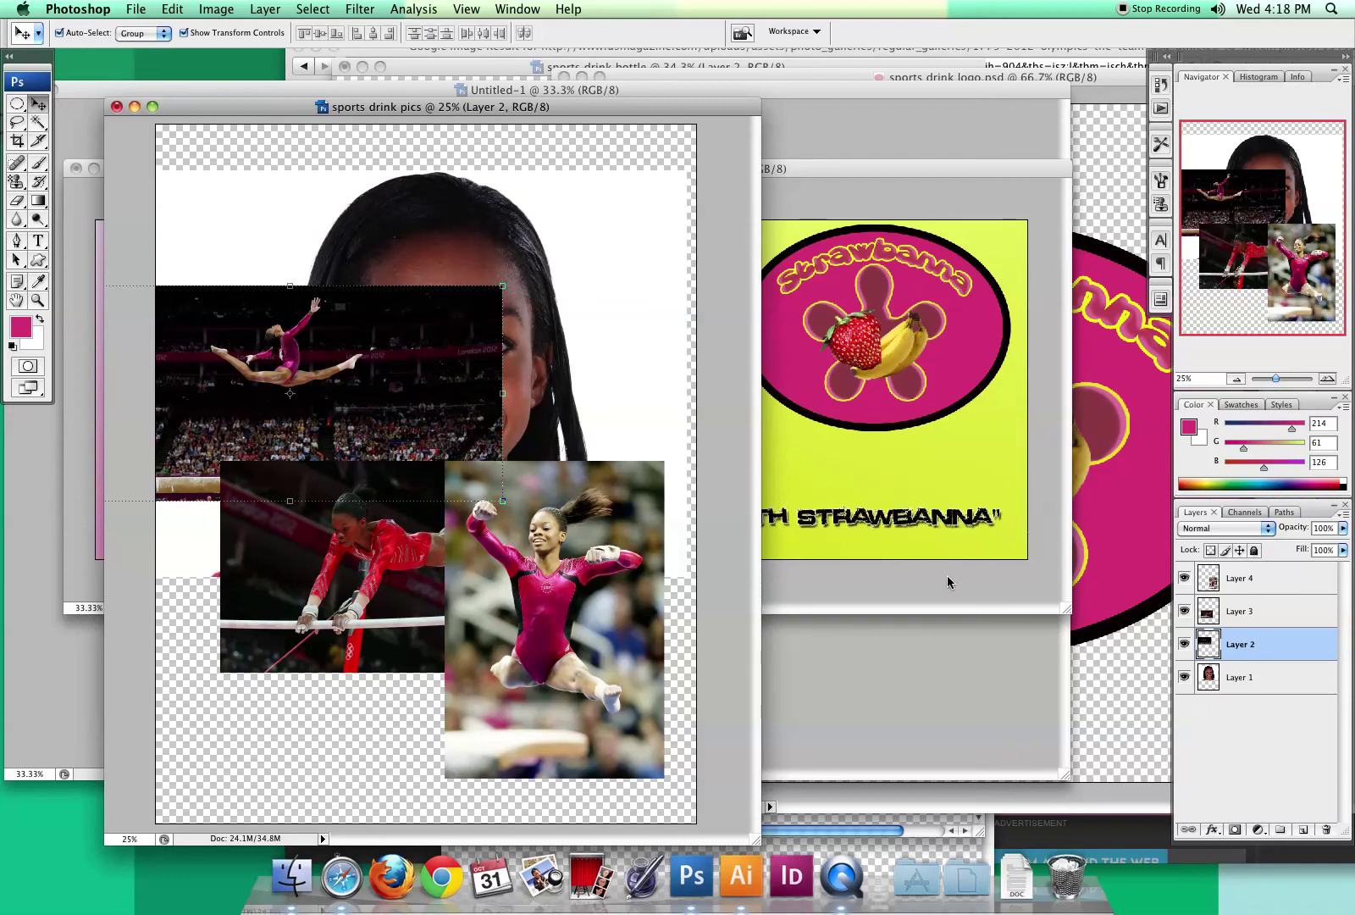
Step: Copy the portrait with its white background into the sports drink billboard and scale it down into the lower left
{"action": "left_click", "coordinate": [650, 384]}
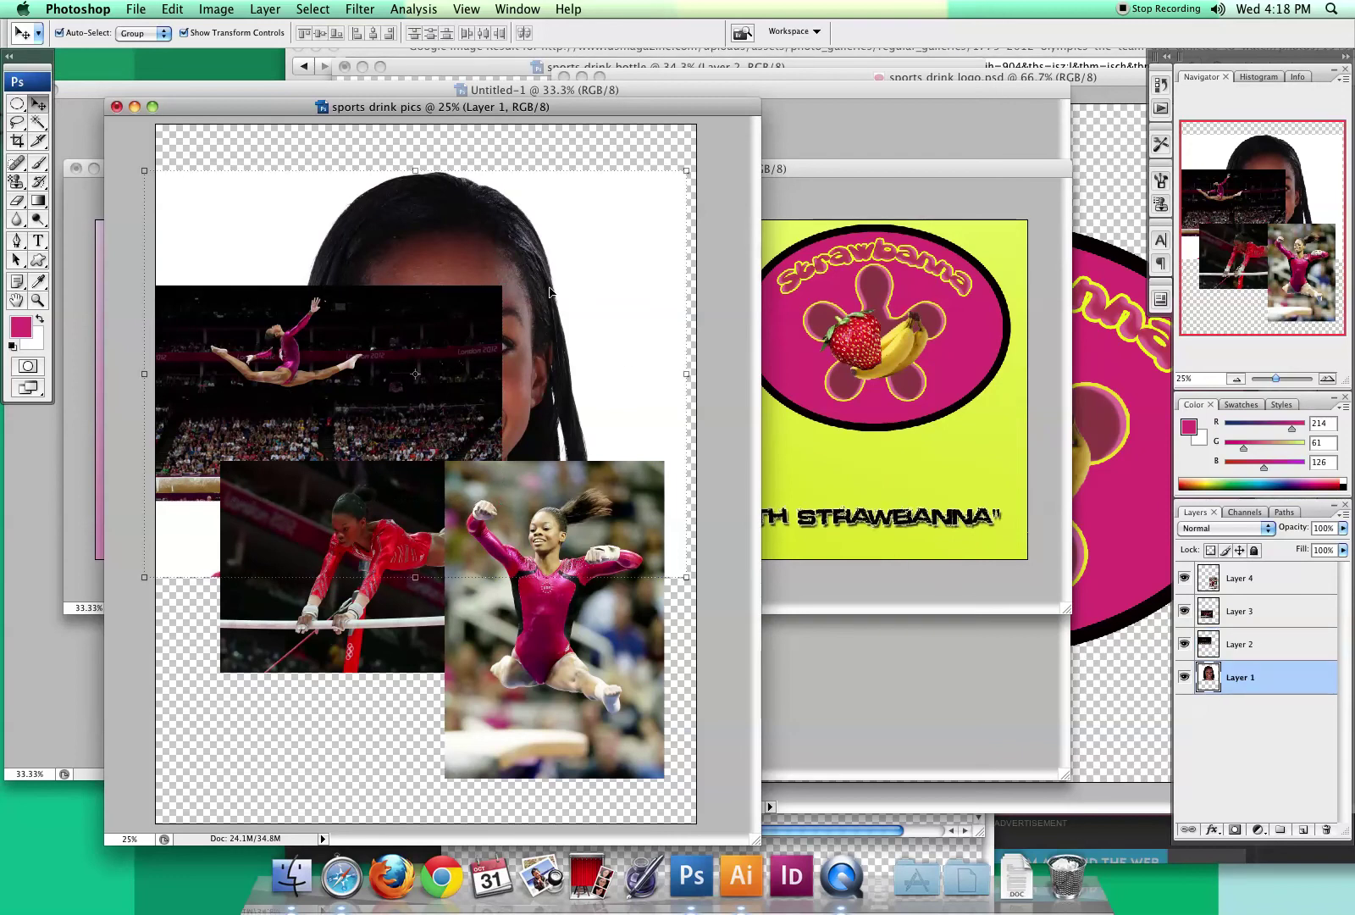
{"action": "left_click_drag", "start_coordinate": [548, 273], "coordinate": [653, 354]}
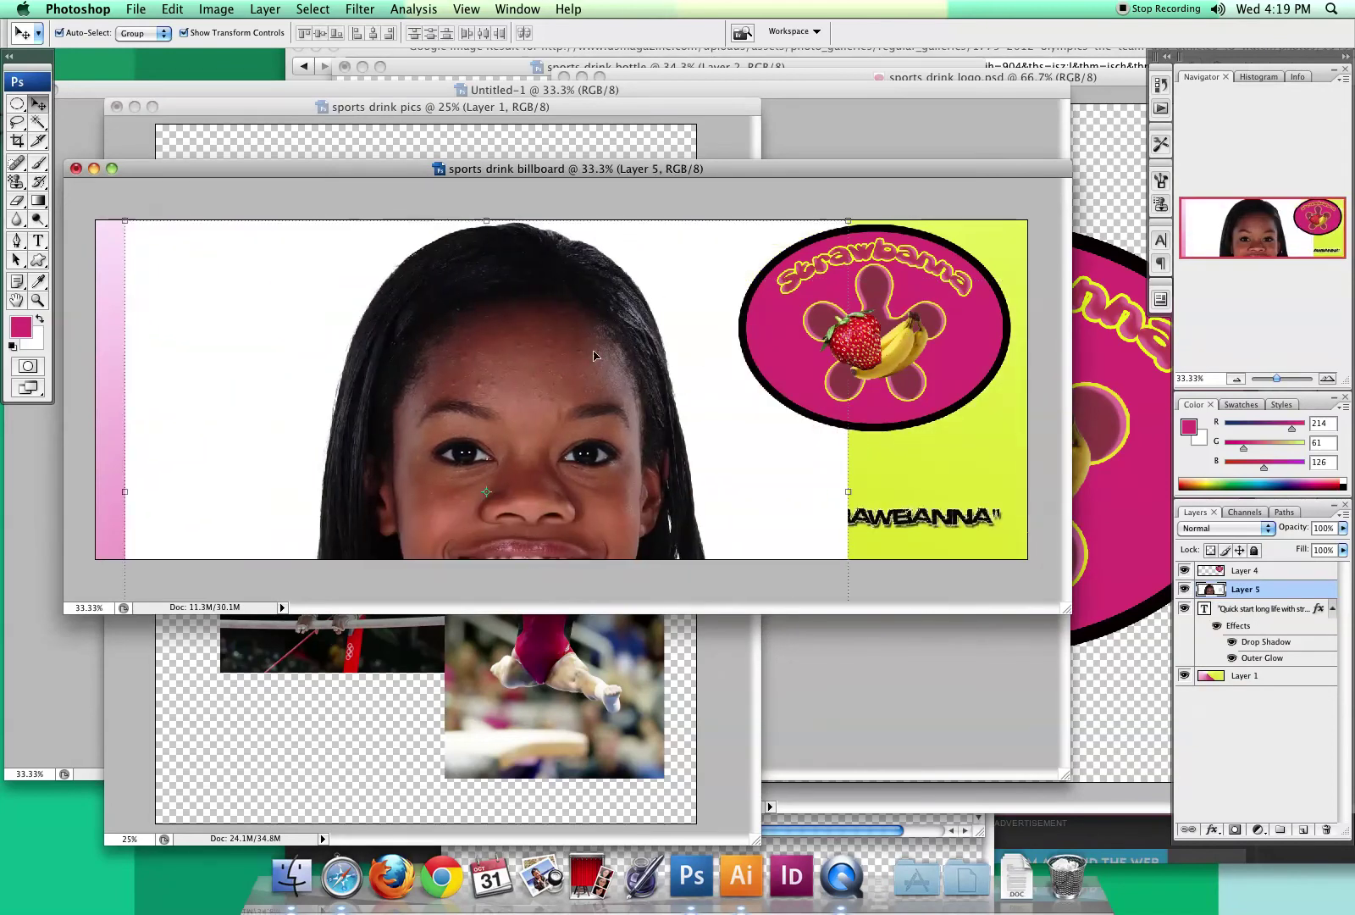
{"action": "left_click_drag", "start_coordinate": [852, 216], "coordinate": [482, 276]}
{"action": "key", "text": "Return"}
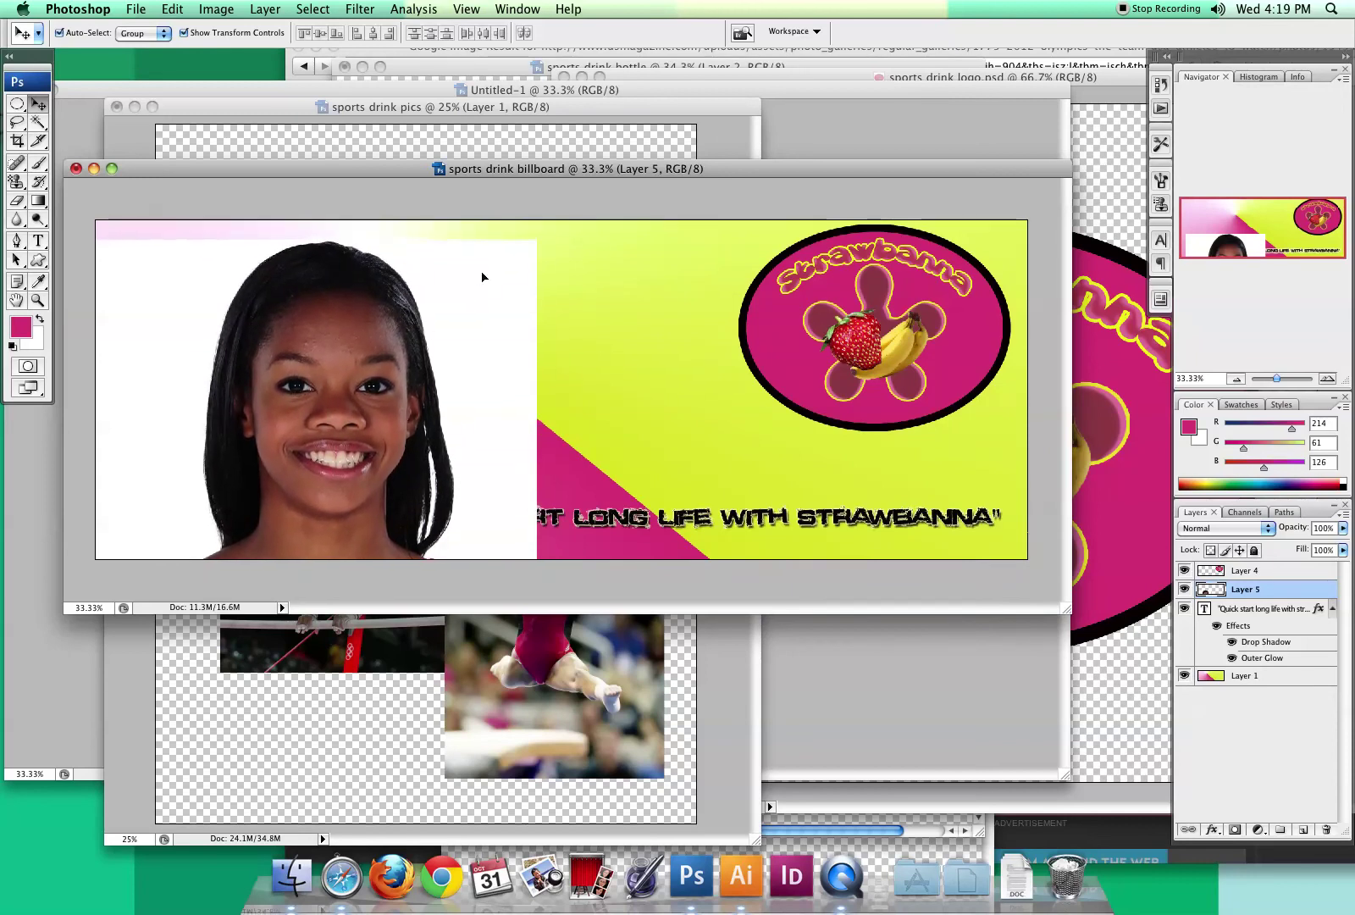
Step: Try to clear the portrait's white background on the billboard with the Magic Wand, then delete that portrait layer
{"action": "left_click", "coordinate": [38, 121]}
{"action": "left_click", "coordinate": [140, 320]}
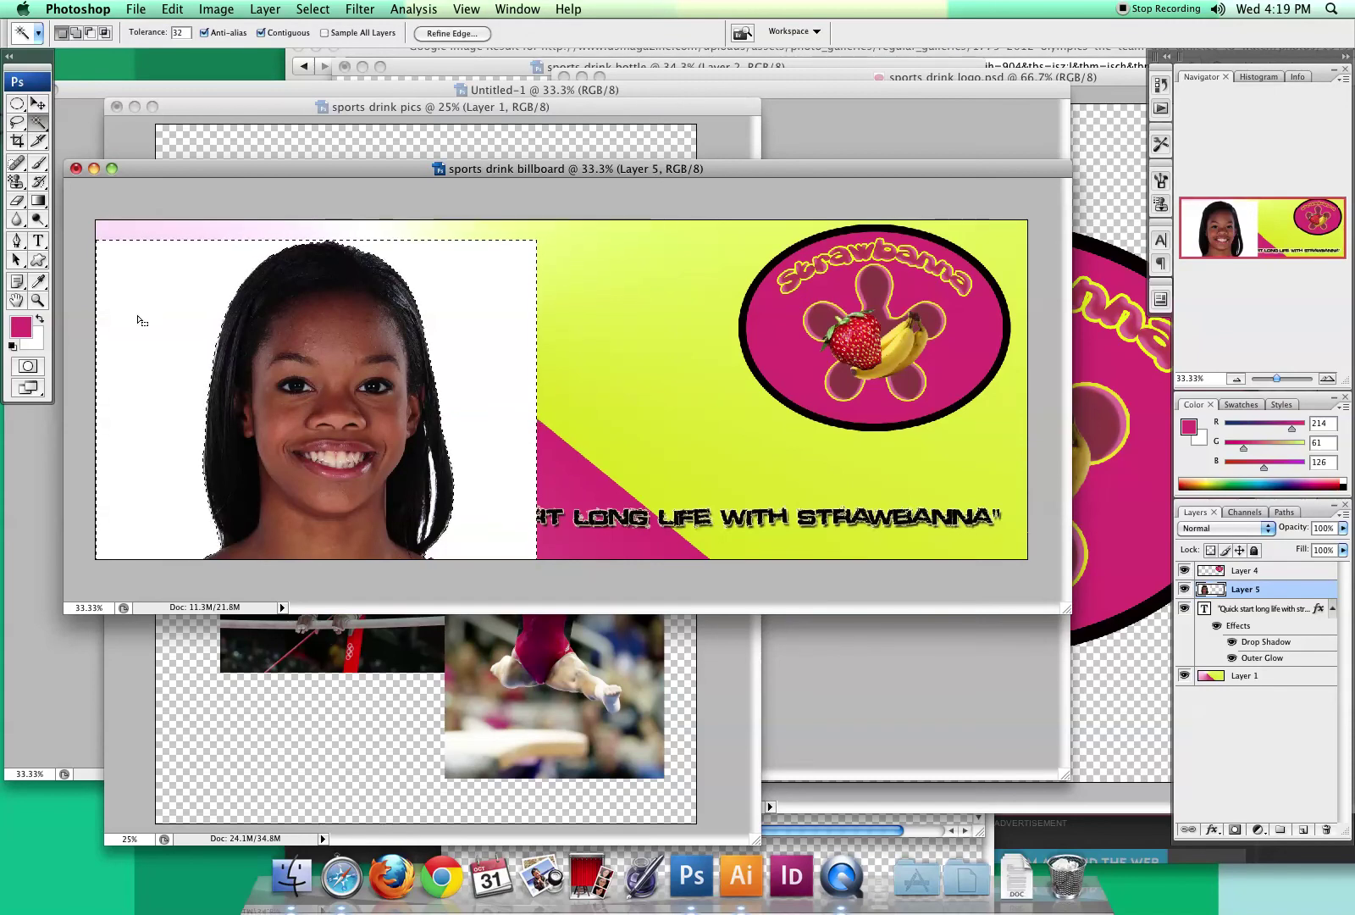
{"action": "key", "text": "Delete"}
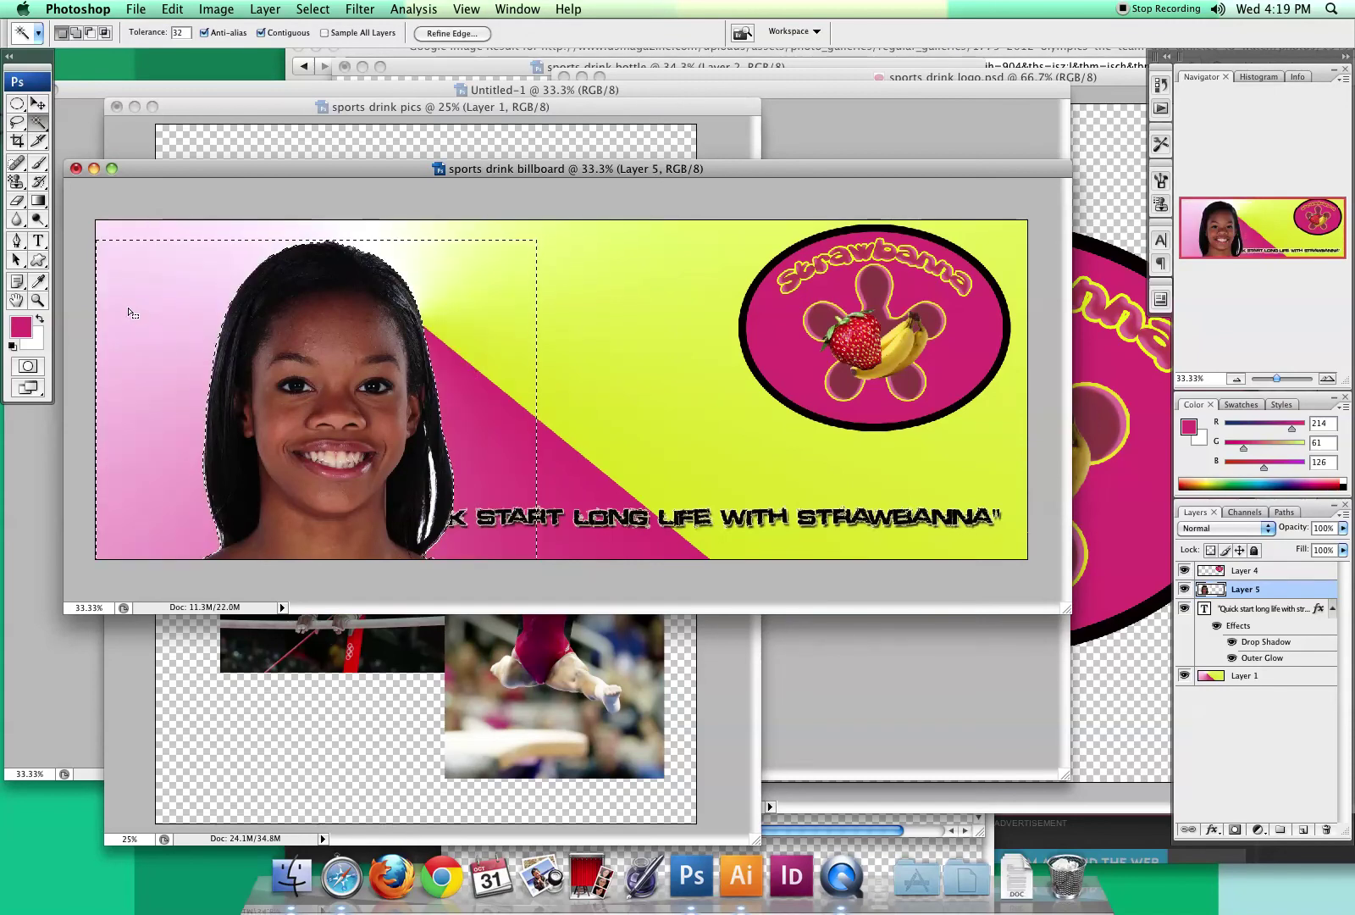
{"action": "left_click", "coordinate": [38, 104]}
{"action": "left_click_drag", "start_coordinate": [331, 361], "coordinate": [363, 341]}
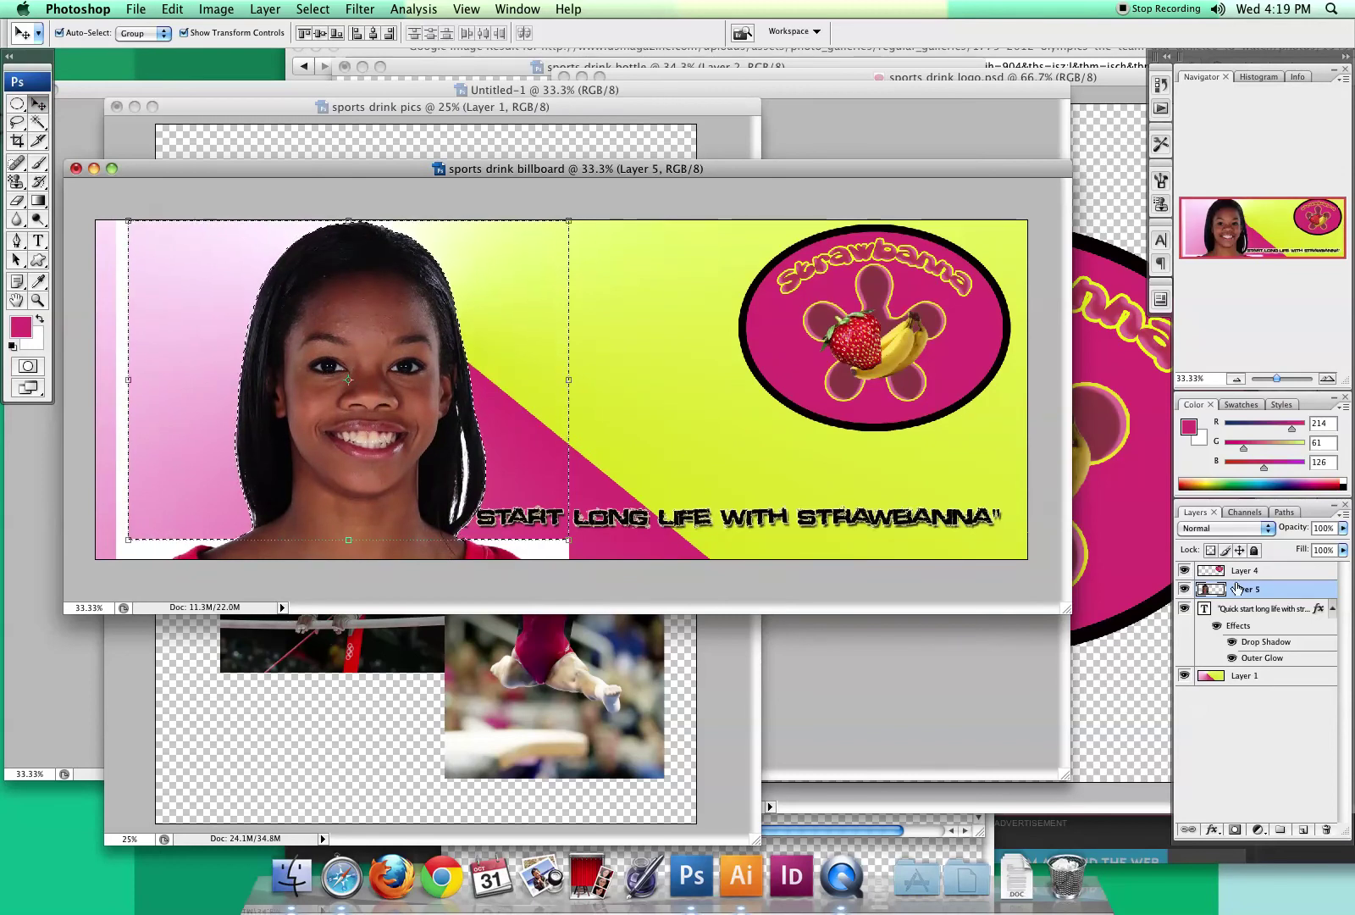
{"action": "left_click_drag", "start_coordinate": [1227, 573], "coordinate": [1328, 828]}
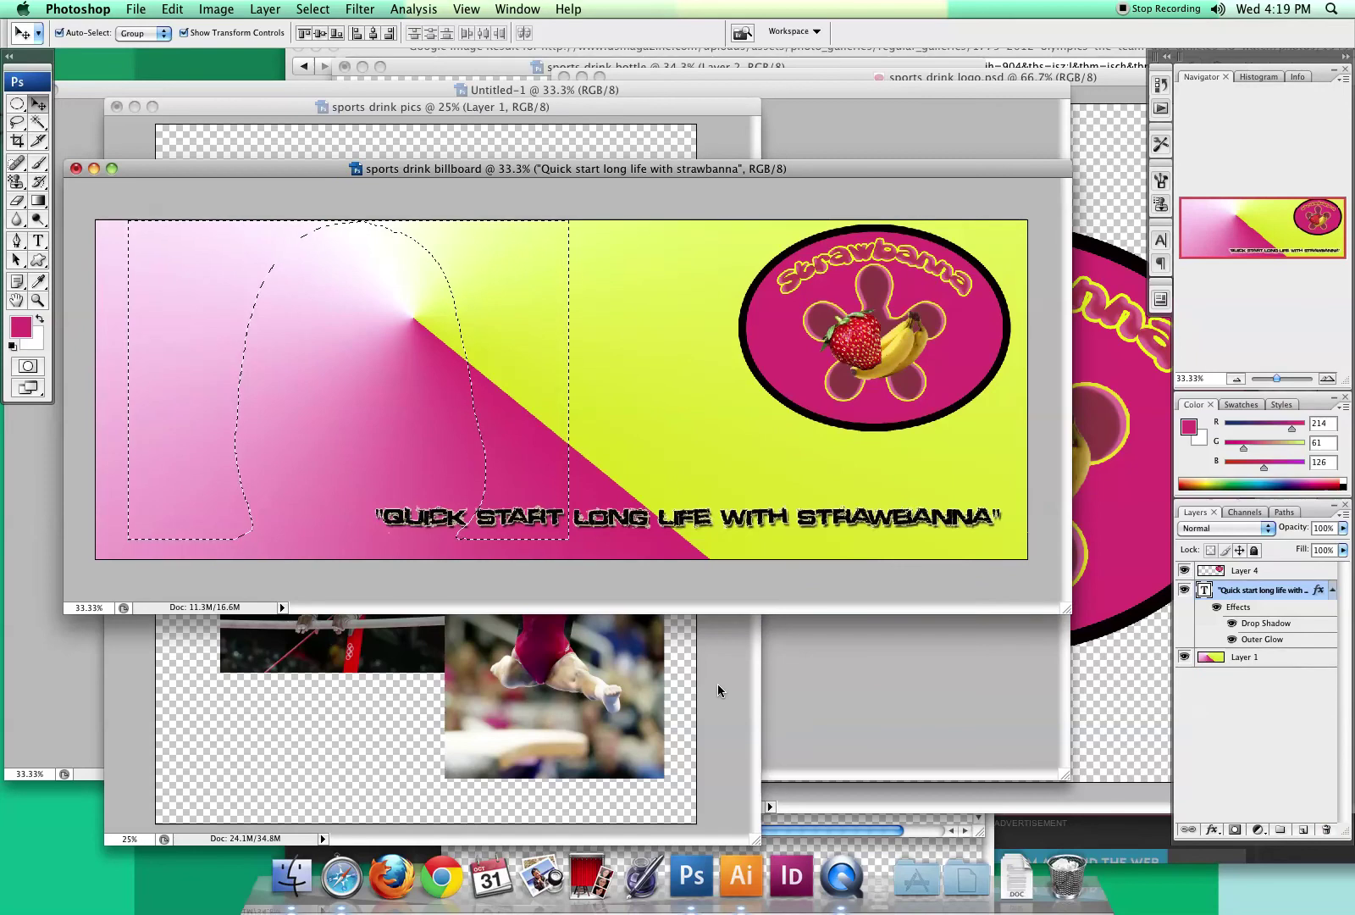
Step: Return to sports drink pics and hide the three action photo layers so that only the portrait shows
{"action": "left_click", "coordinate": [401, 690]}
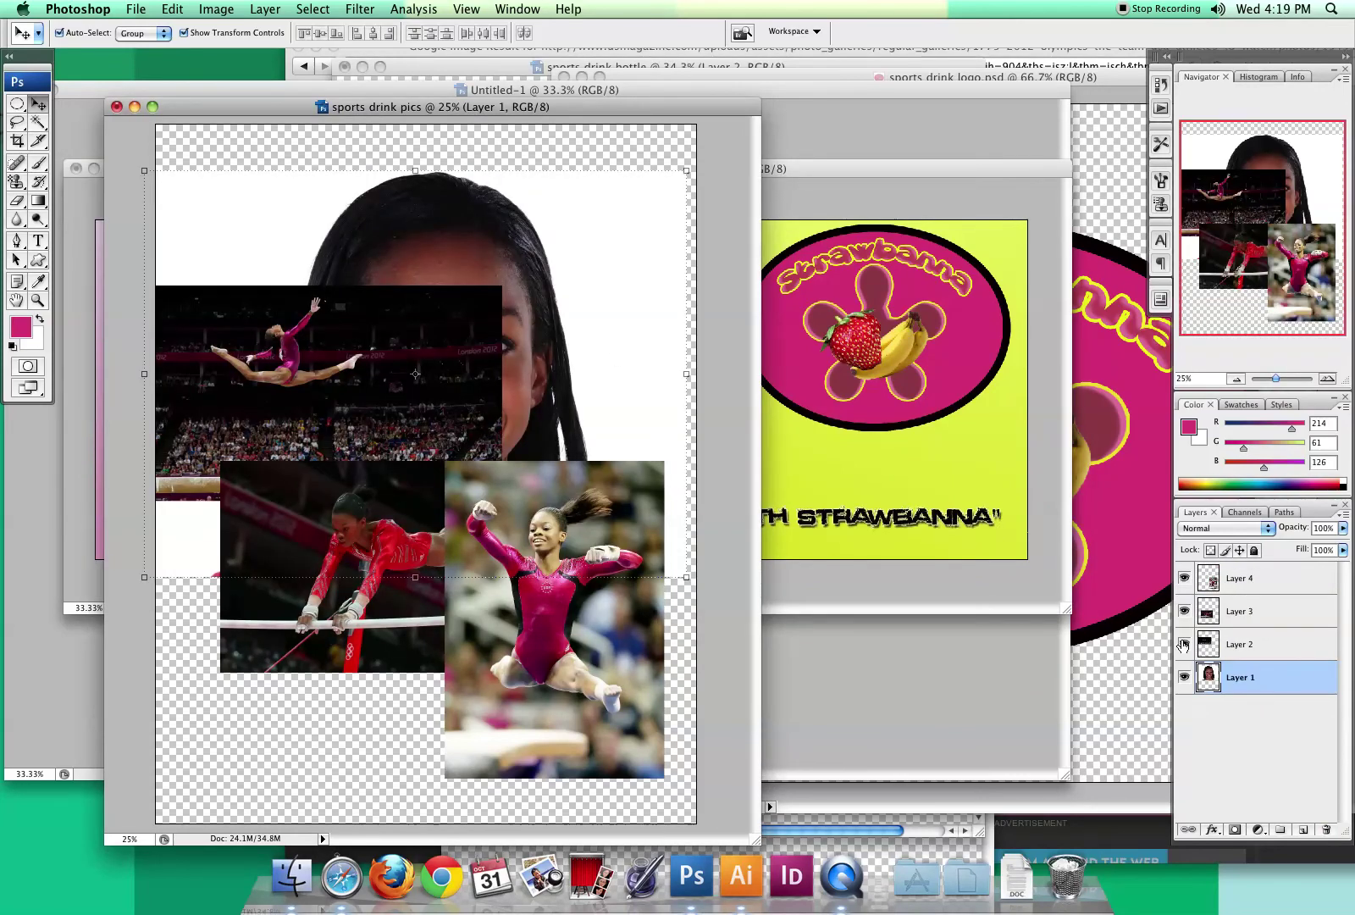
{"action": "left_click", "coordinate": [1184, 610]}
{"action": "left_click", "coordinate": [1184, 577]}
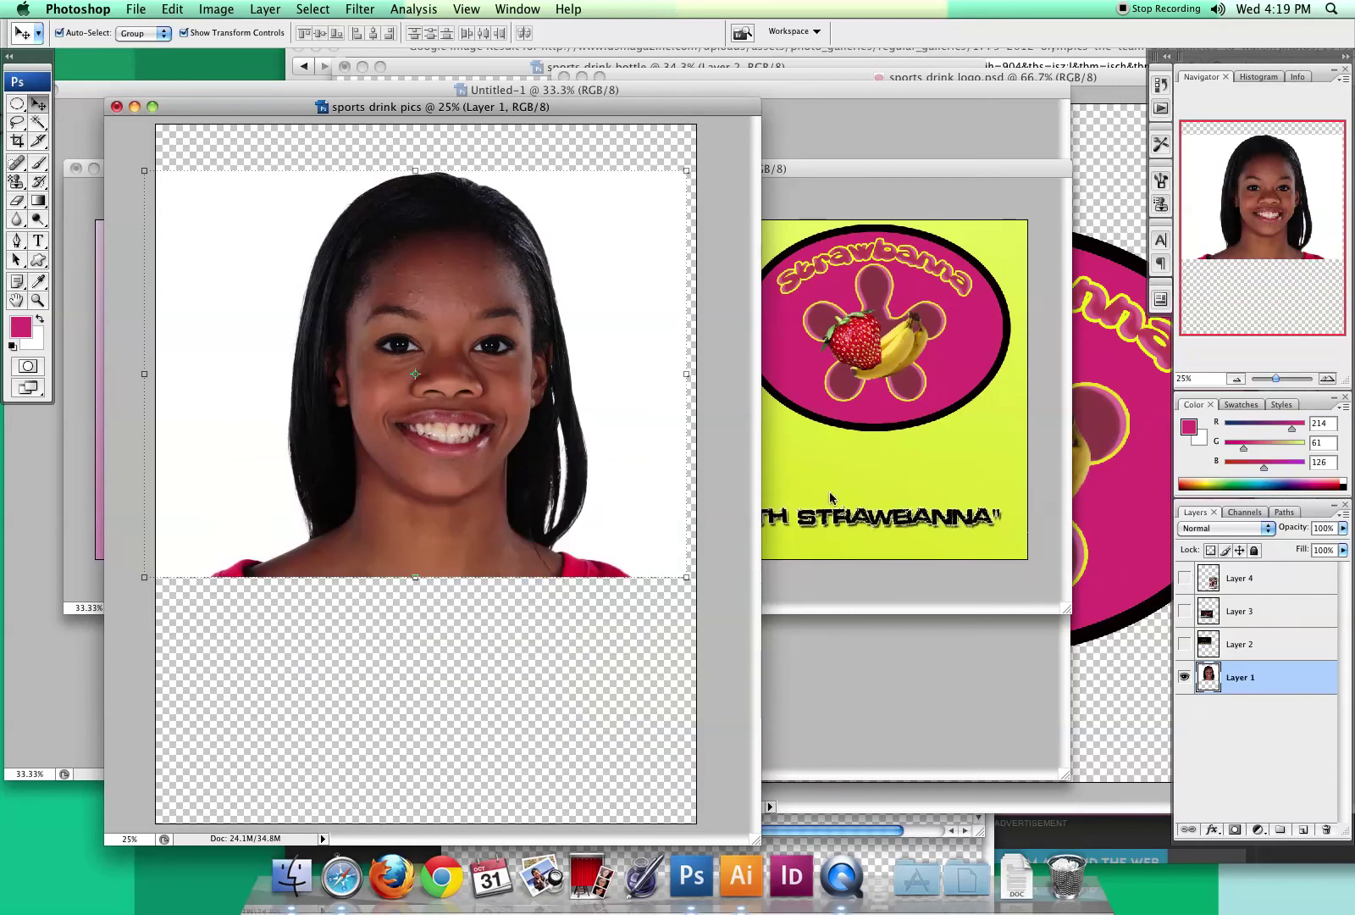
Step: Scale the portrait proportionally to about 84% and move it so the whole photo sits inside the canvas
{"action": "key", "text": "shift+Down"}
{"action": "key", "text": "shift+Down"}
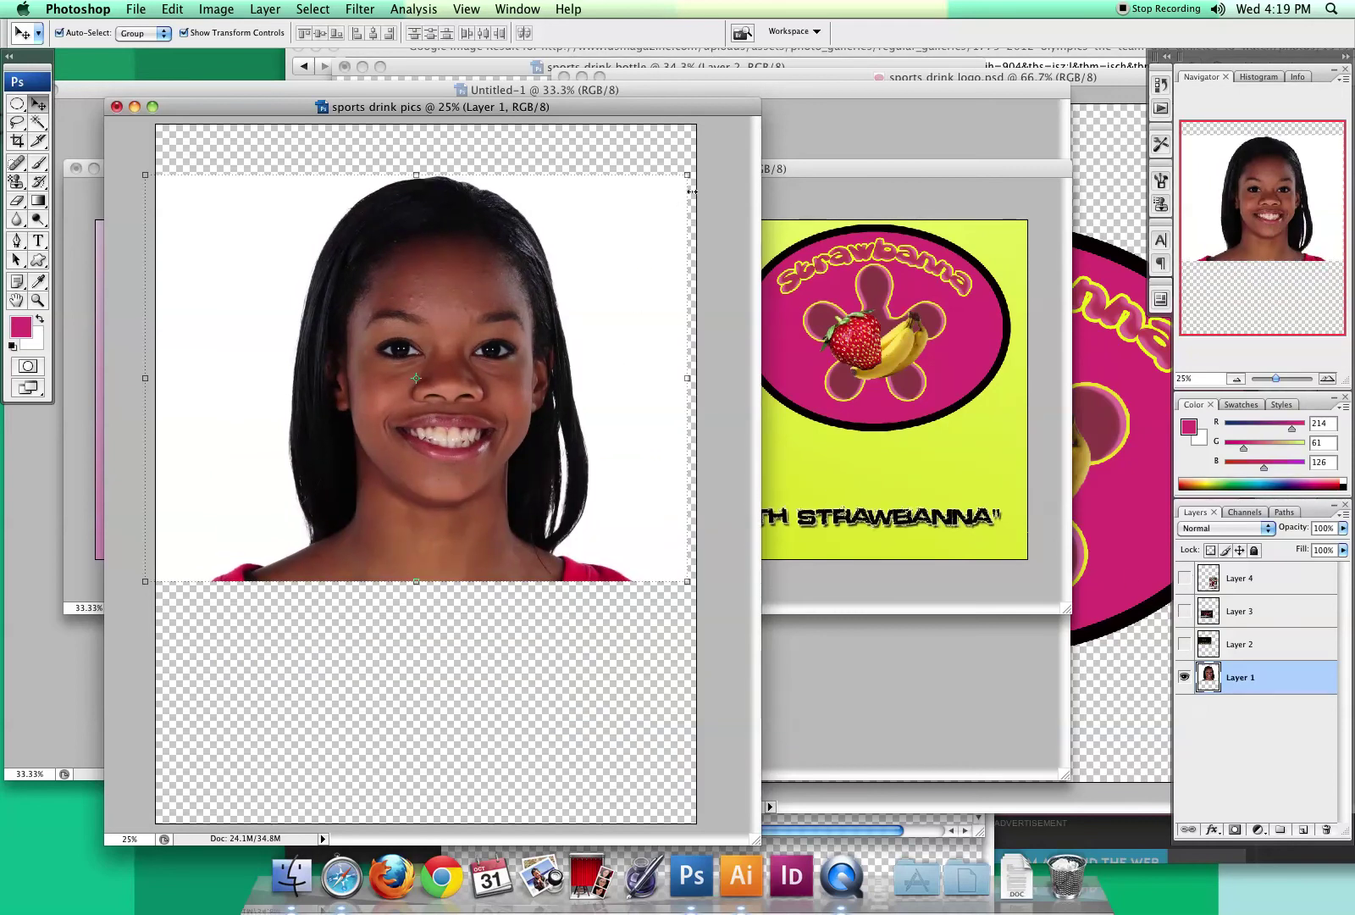
{"action": "left_click_drag", "start_coordinate": [689, 175], "coordinate": [623, 266]}
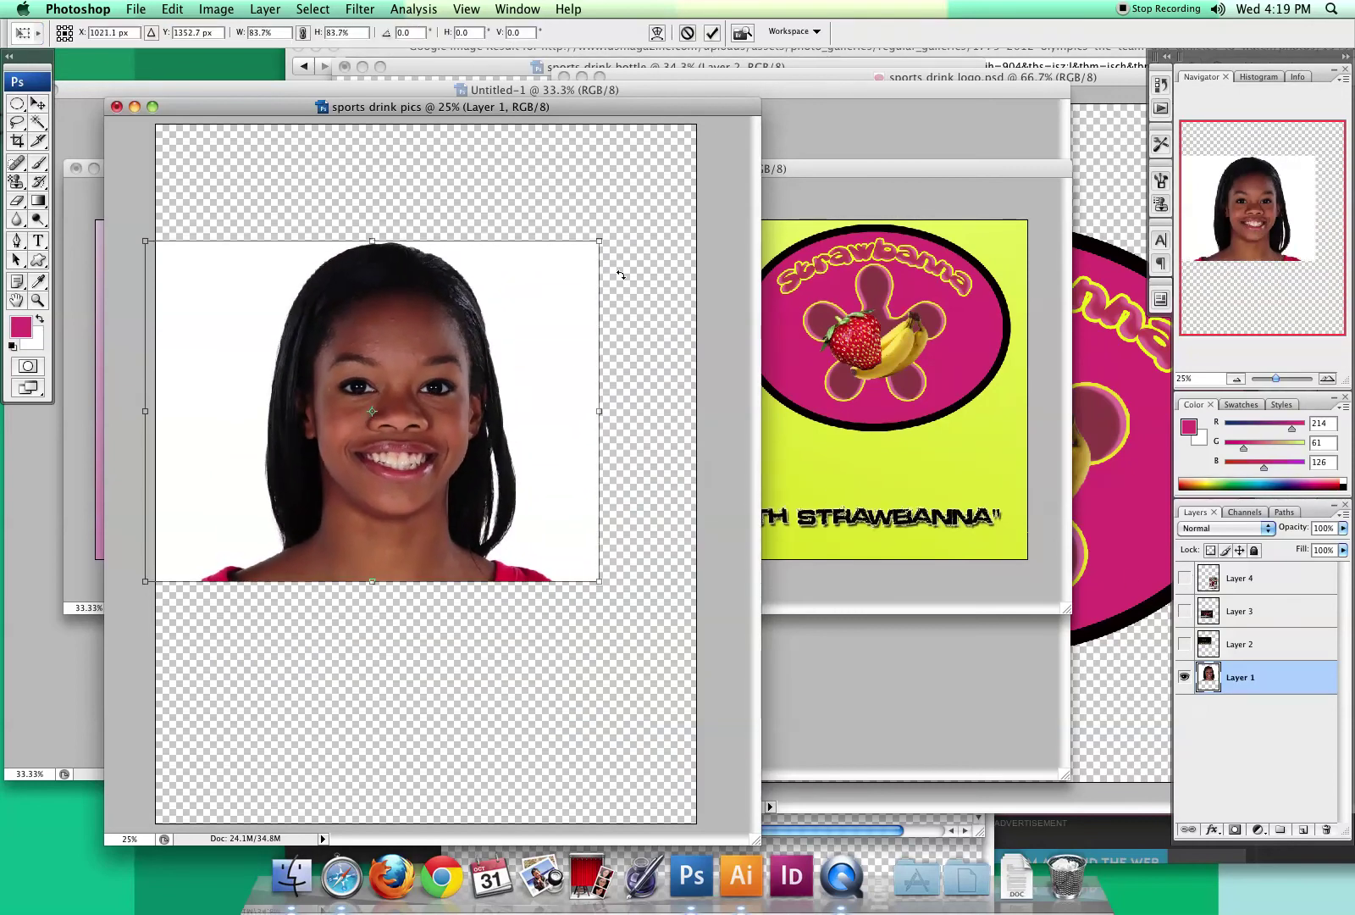
{"action": "left_click_drag", "start_coordinate": [554, 357], "coordinate": [606, 351]}
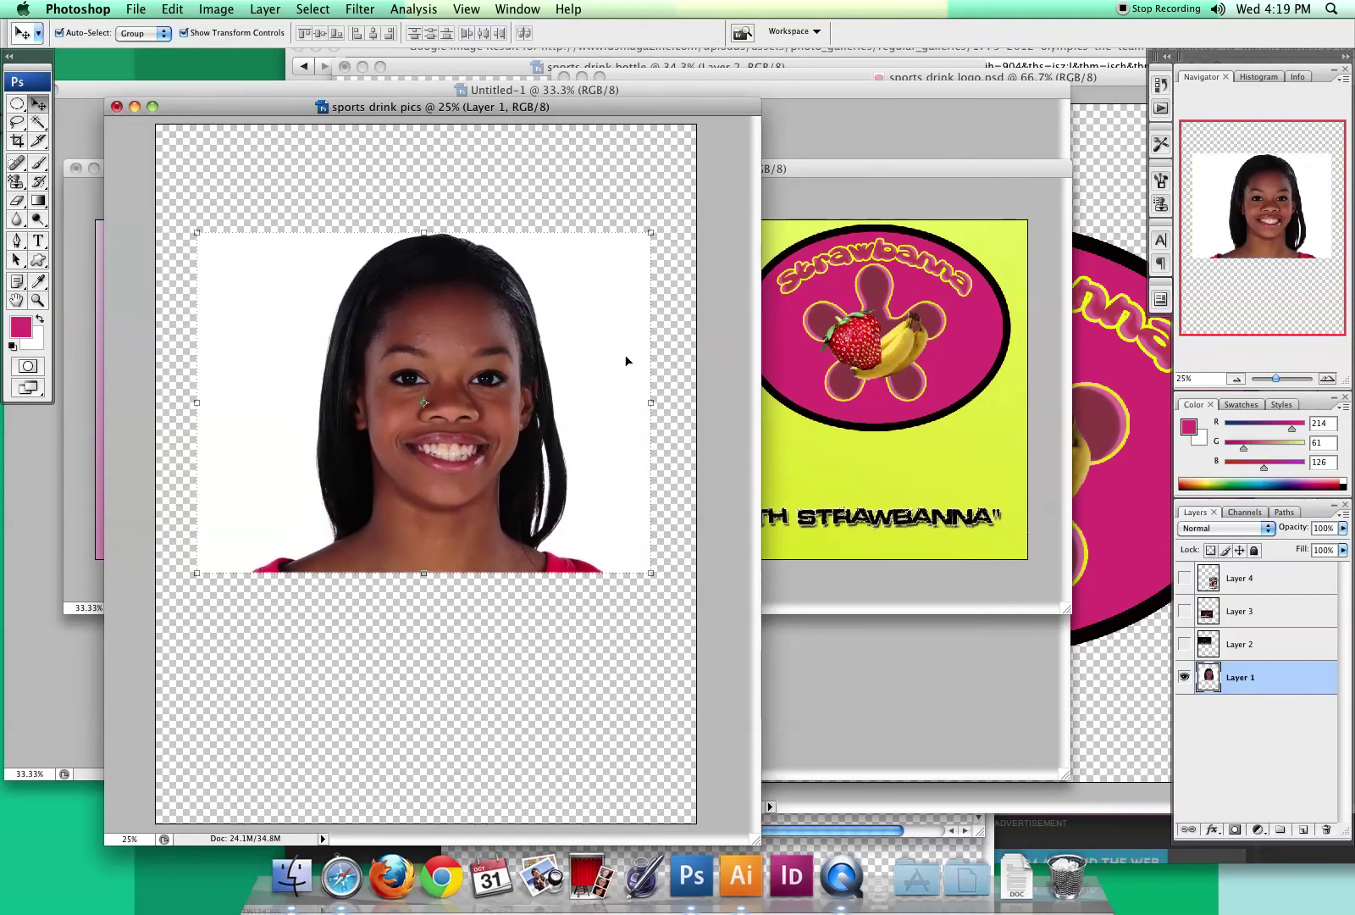
Step: Select the portrait's white background with the Magic Wand at tolerance 32, delete it and clear the selection
{"action": "key", "text": "w"}
{"action": "left_click", "coordinate": [241, 307]}
{"action": "key", "text": "Delete"}
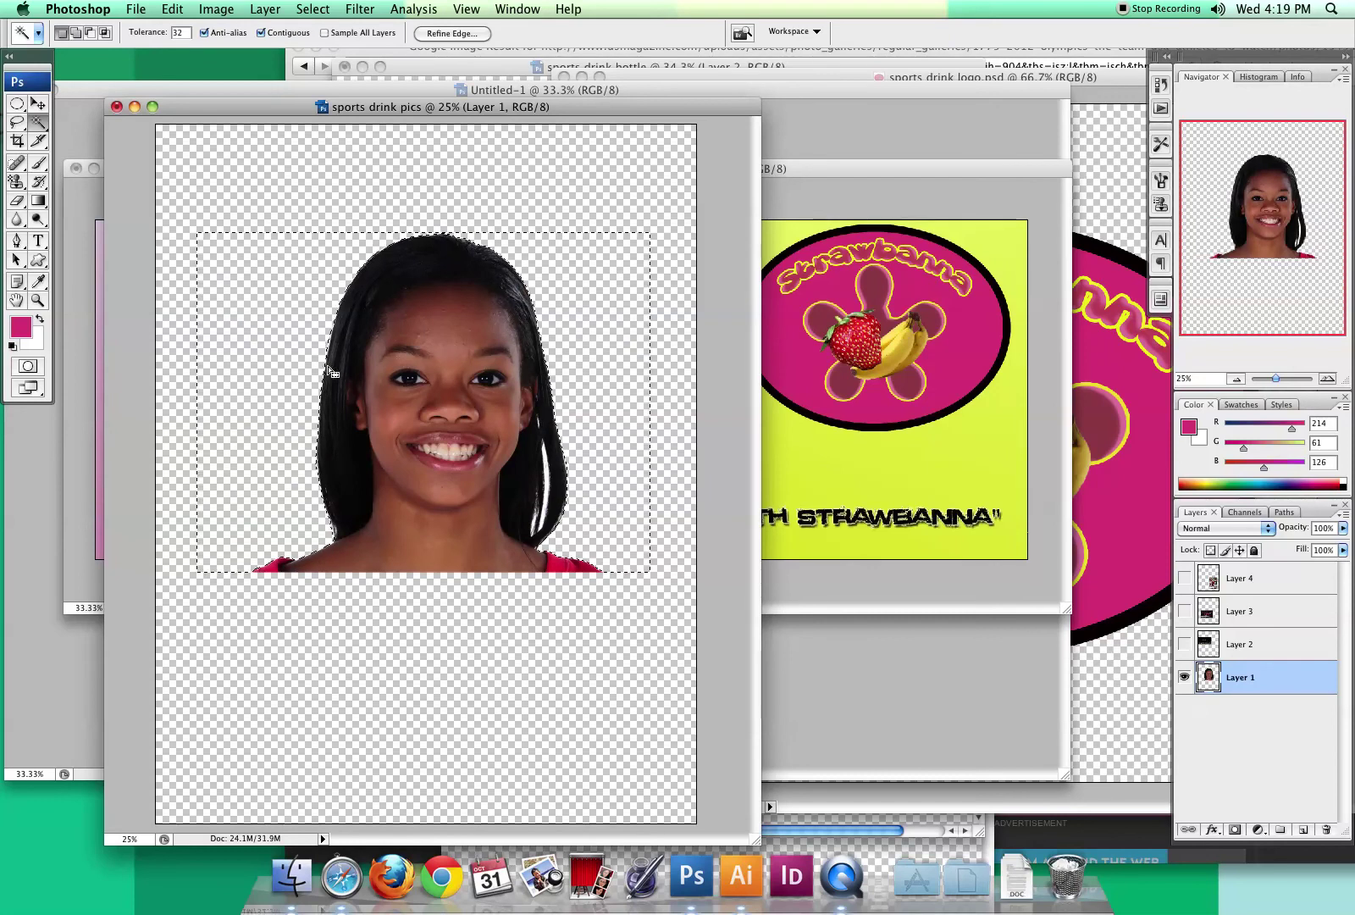
{"action": "key", "text": "super+d"}
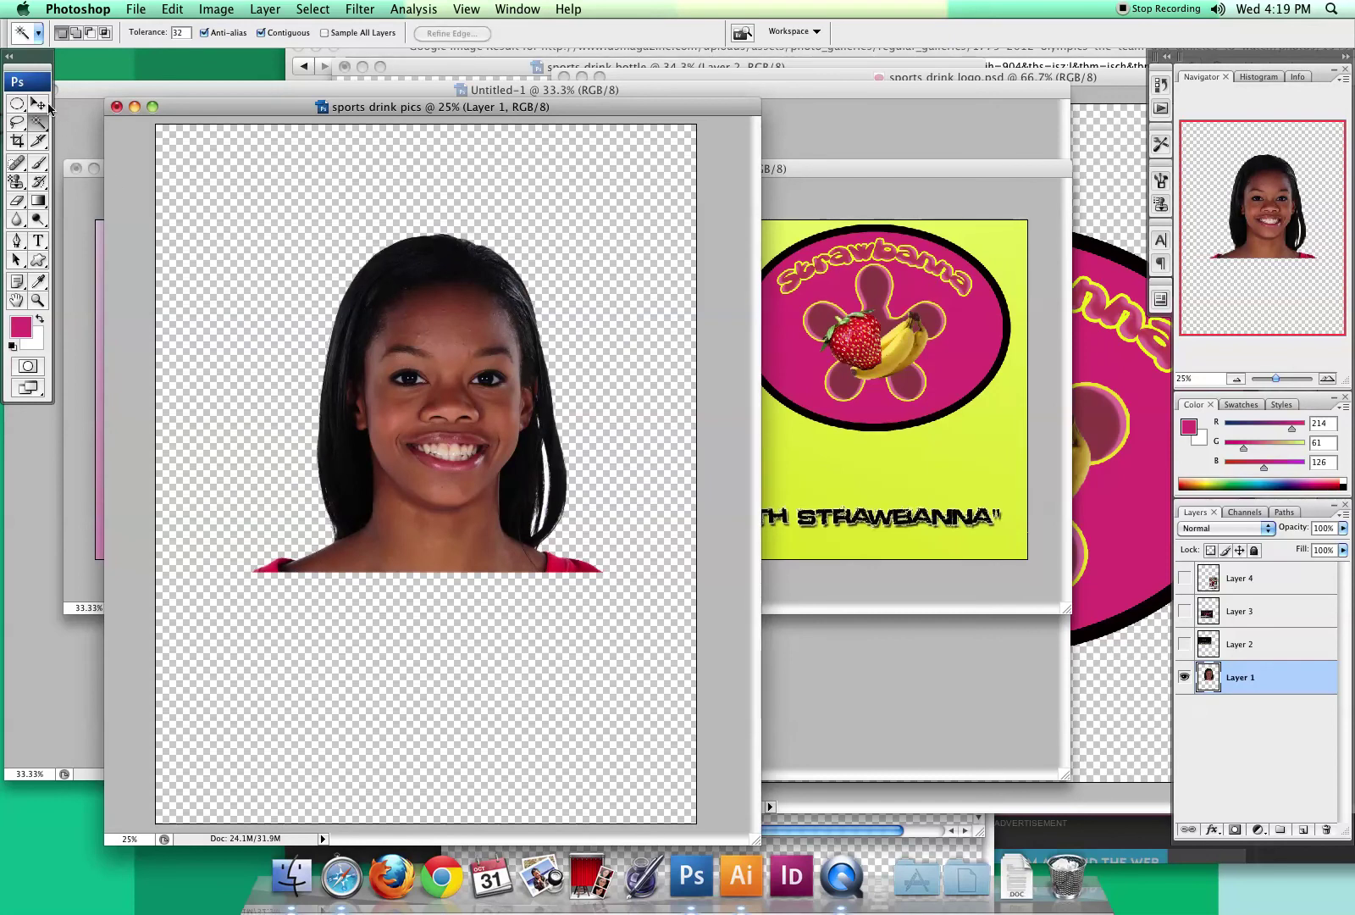
Step: Copy the cut-out portrait into the sports drink billboard, scale it to about 64% and place it in the lower-left corner
{"action": "key", "text": "v"}
{"action": "left_click_drag", "start_coordinate": [405, 327], "coordinate": [487, 301]}
{"action": "left_click_drag", "start_coordinate": [669, 220], "coordinate": [502, 381]}
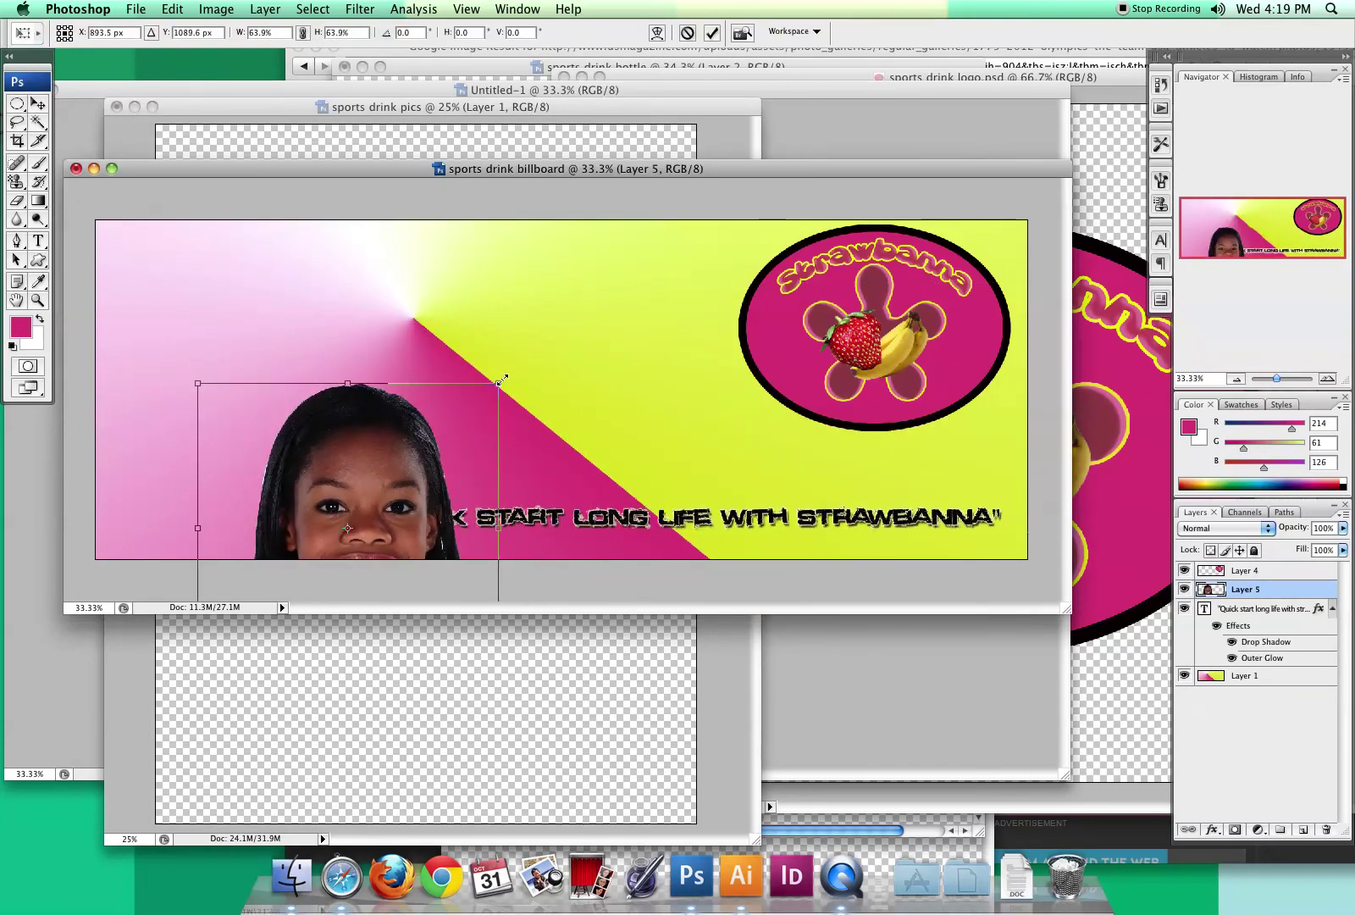
{"action": "key", "text": "Return"}
{"action": "left_click_drag", "start_coordinate": [390, 441], "coordinate": [296, 326]}
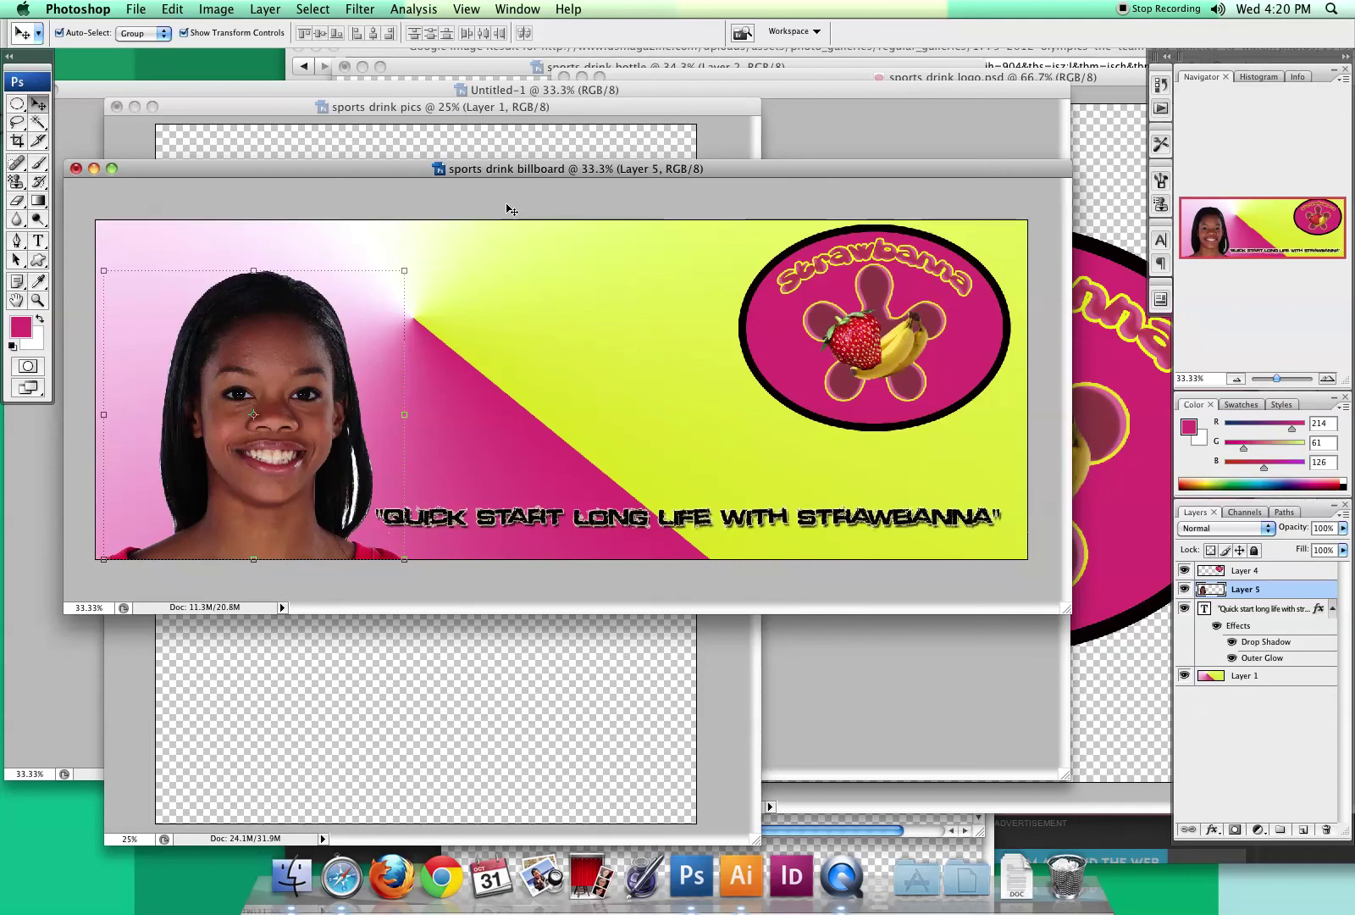
Step: Return to sports drink pics, hide the portrait on Layer 1 and show the three action photos on Layers 2, 3 and 4
{"action": "left_click", "coordinate": [588, 91]}
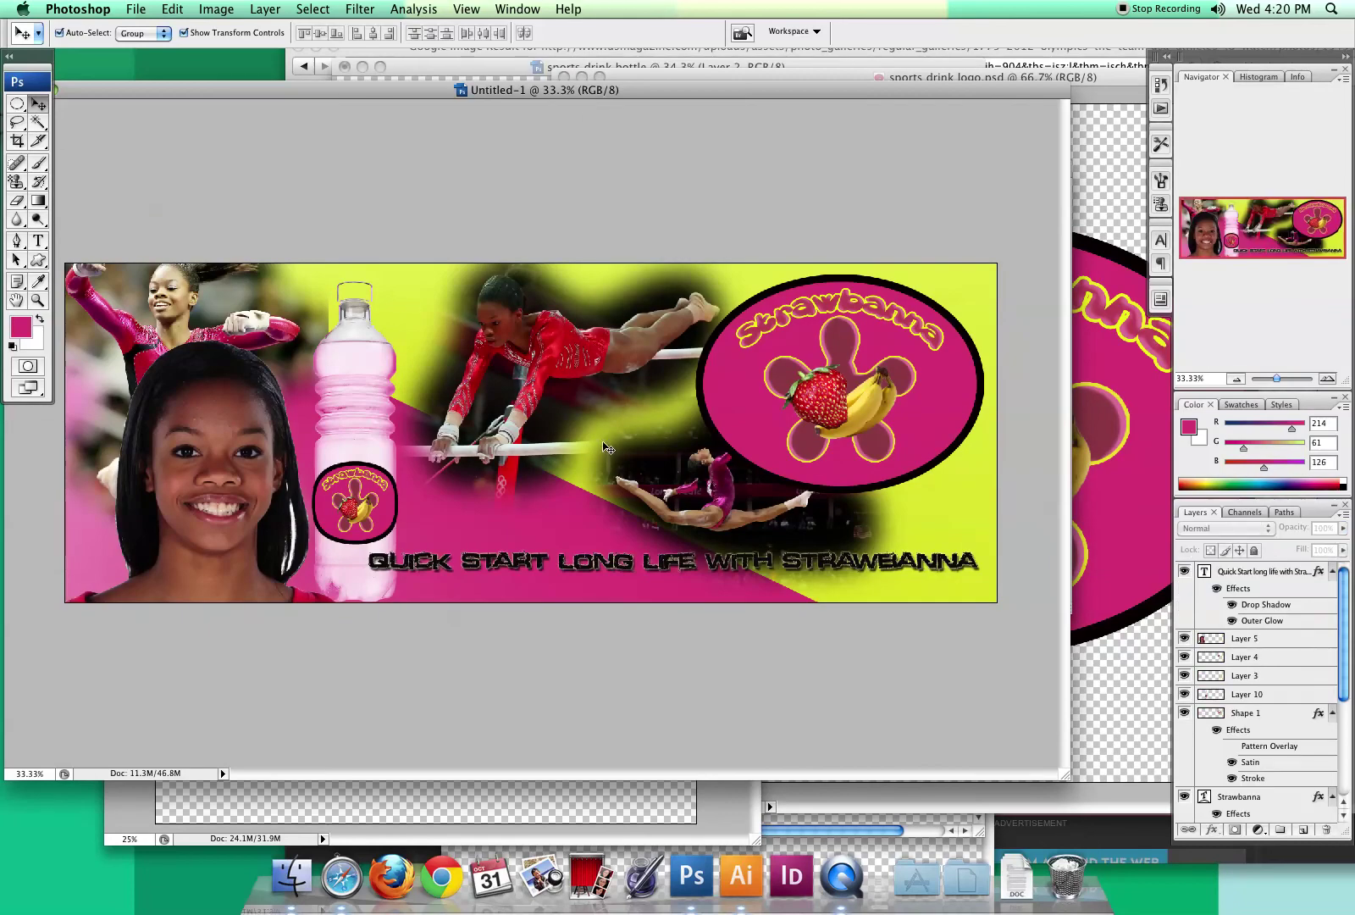
{"action": "left_click", "coordinate": [621, 796]}
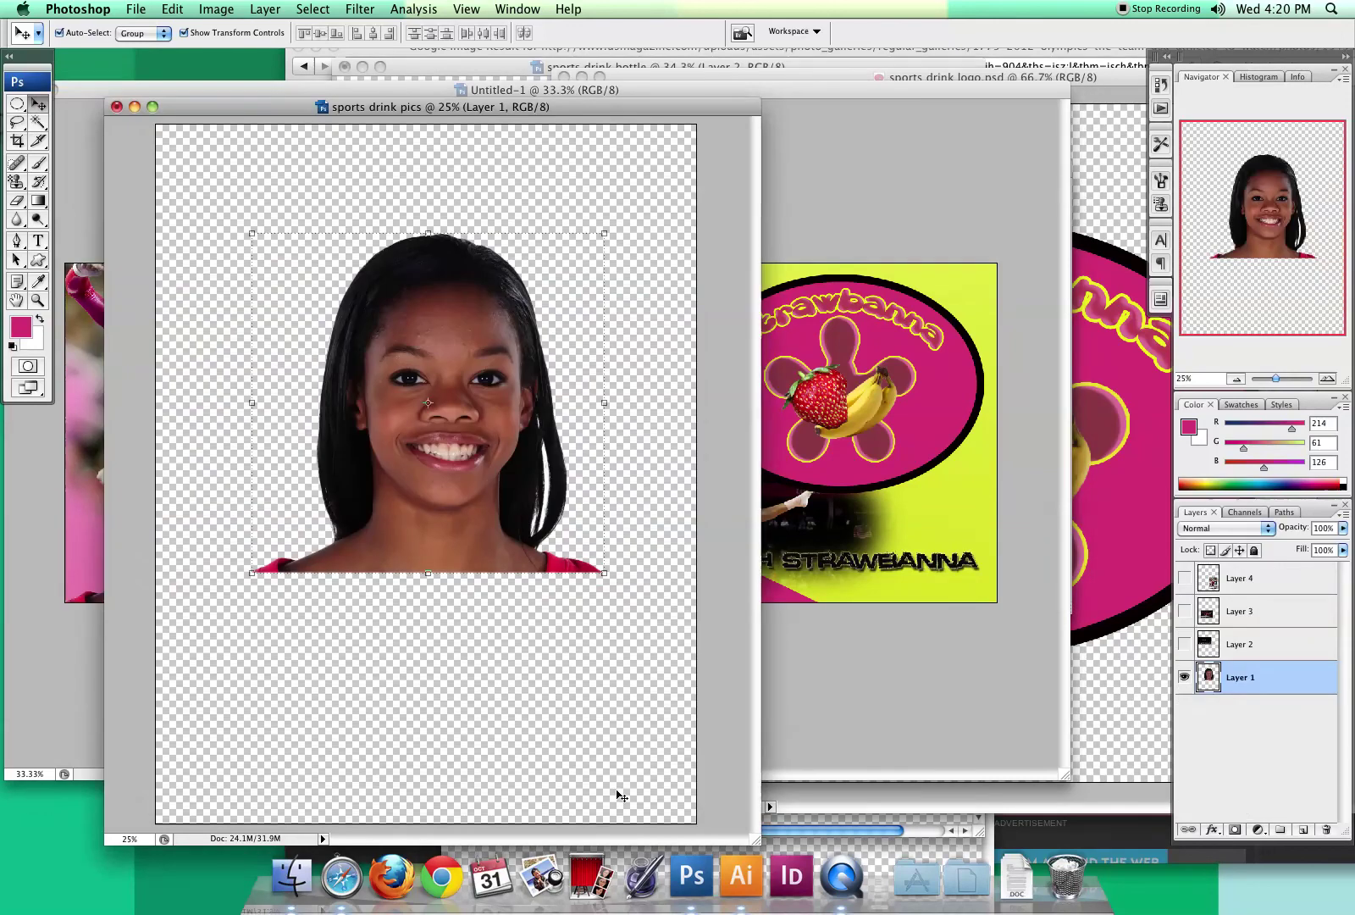
{"action": "left_click", "coordinate": [1183, 676]}
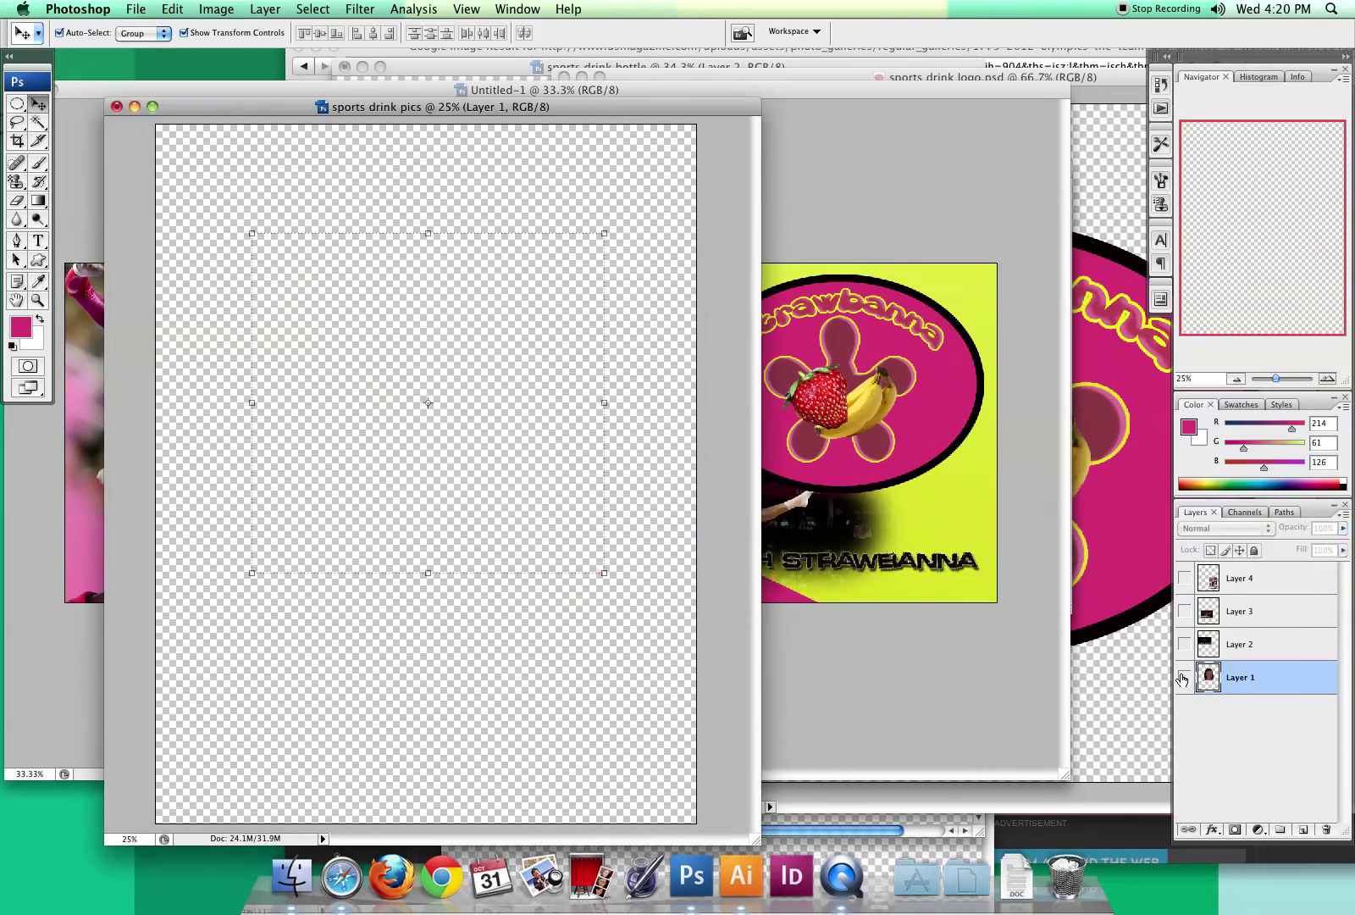
{"action": "left_click", "coordinate": [1237, 643]}
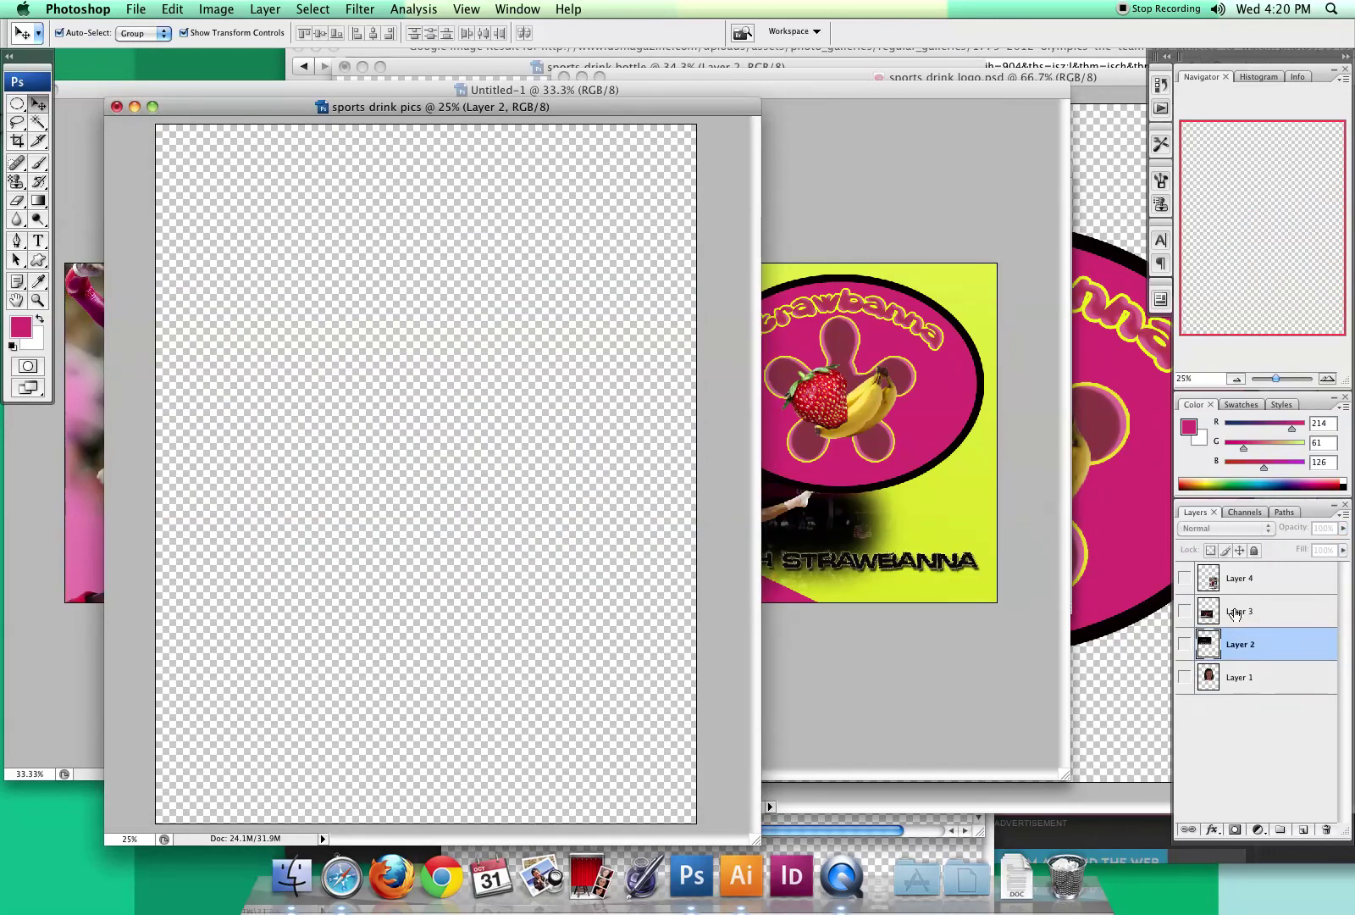
{"action": "left_click", "coordinate": [1185, 644]}
{"action": "left_click", "coordinate": [1184, 611]}
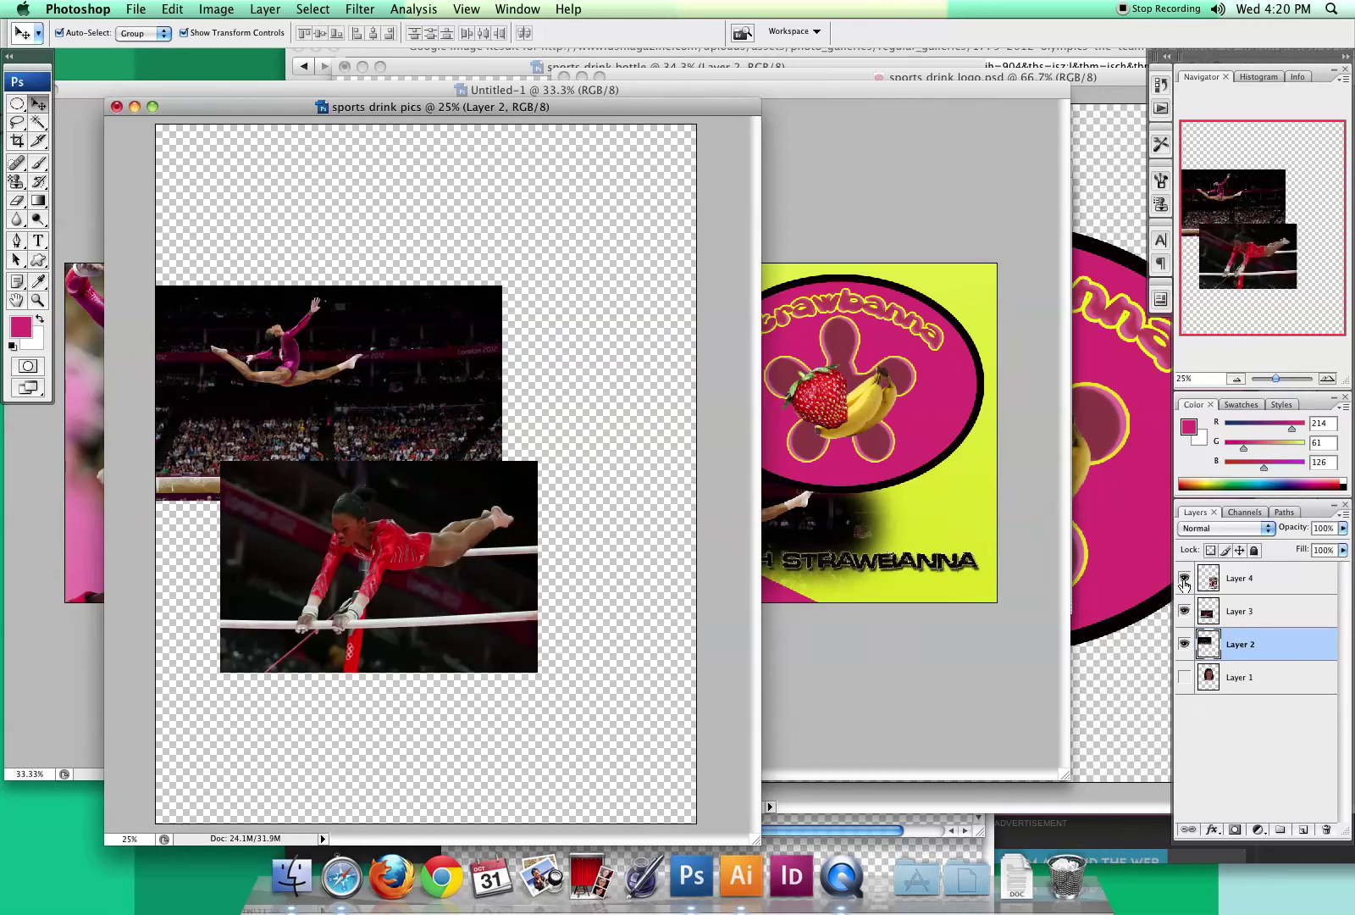
{"action": "left_click", "coordinate": [1184, 578]}
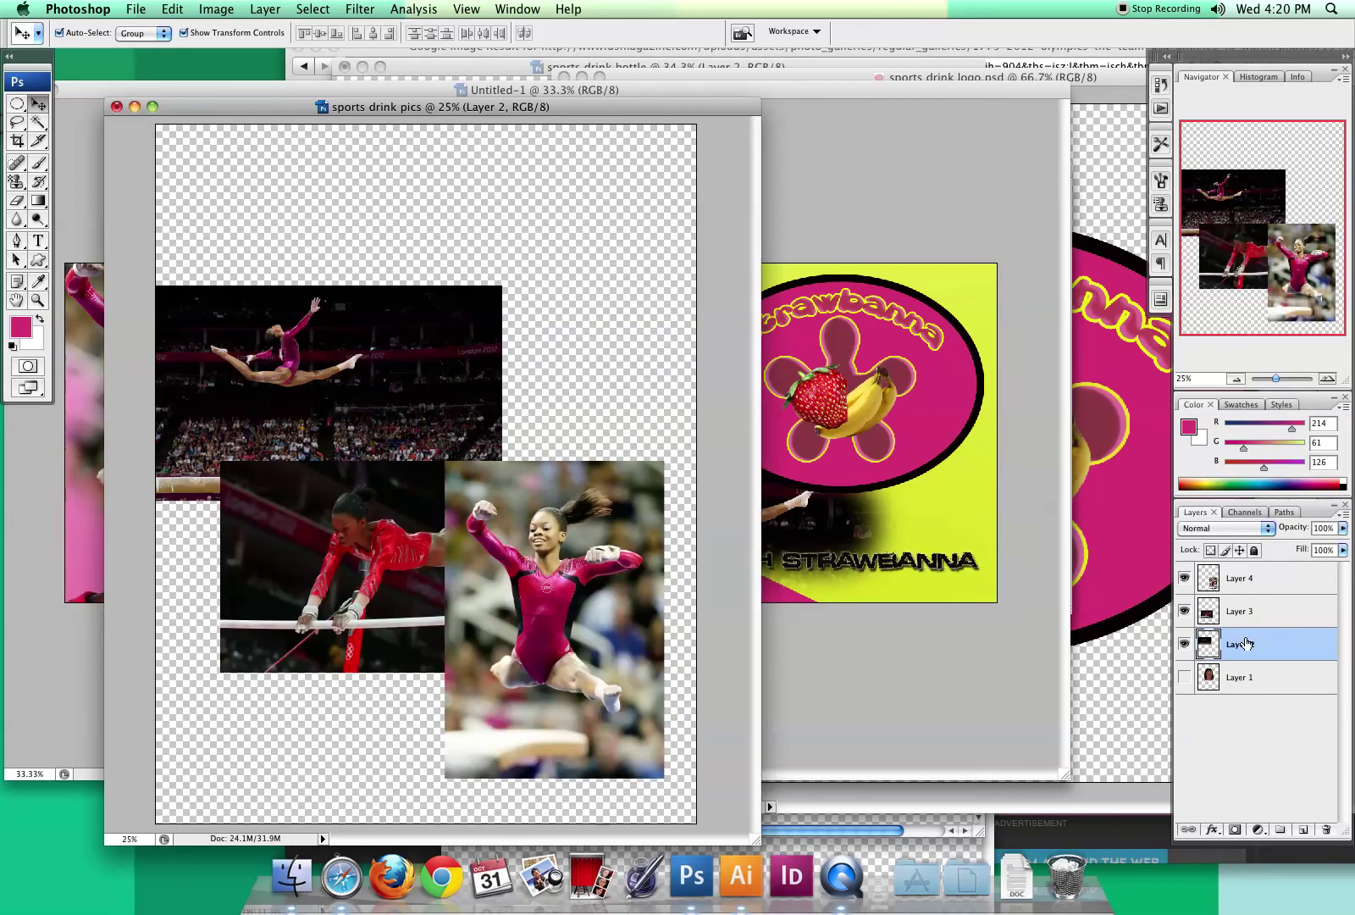
Step: Move the Layer 2 leap photo fully inside the upper canvas and lasso the leaping gymnast with a 45 px feather
{"action": "left_click_drag", "start_coordinate": [403, 357], "coordinate": [530, 267]}
{"action": "left_click", "coordinate": [17, 122]}
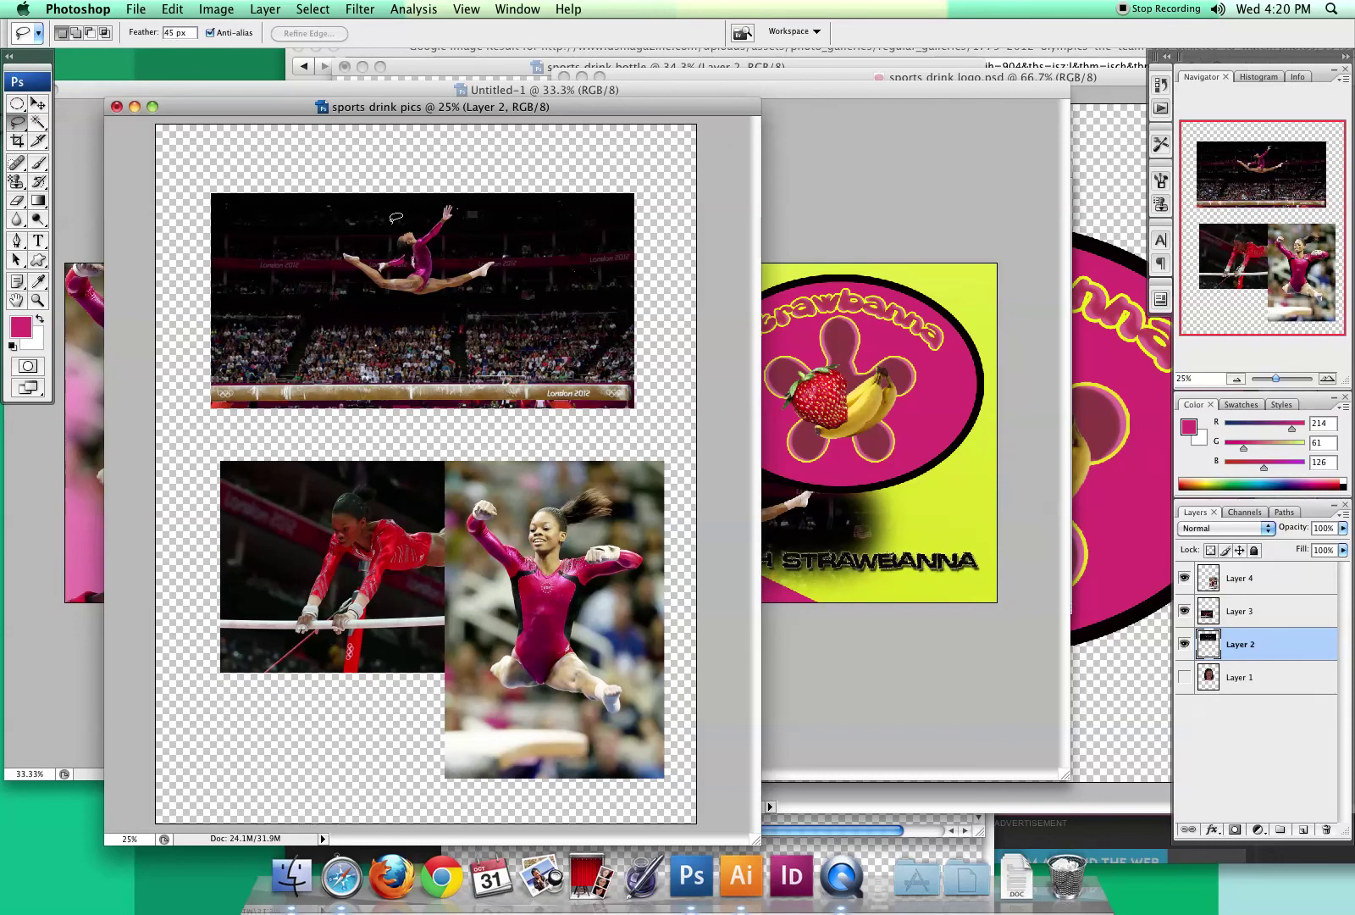
{"action": "mouse_move", "coordinate": [417, 214]}
{"action": "left_mouse_down"}
{"action": "mouse_move", "coordinate": [389, 212]}
{"action": "mouse_move", "coordinate": [314, 273]}
{"action": "left_mouse_up"}
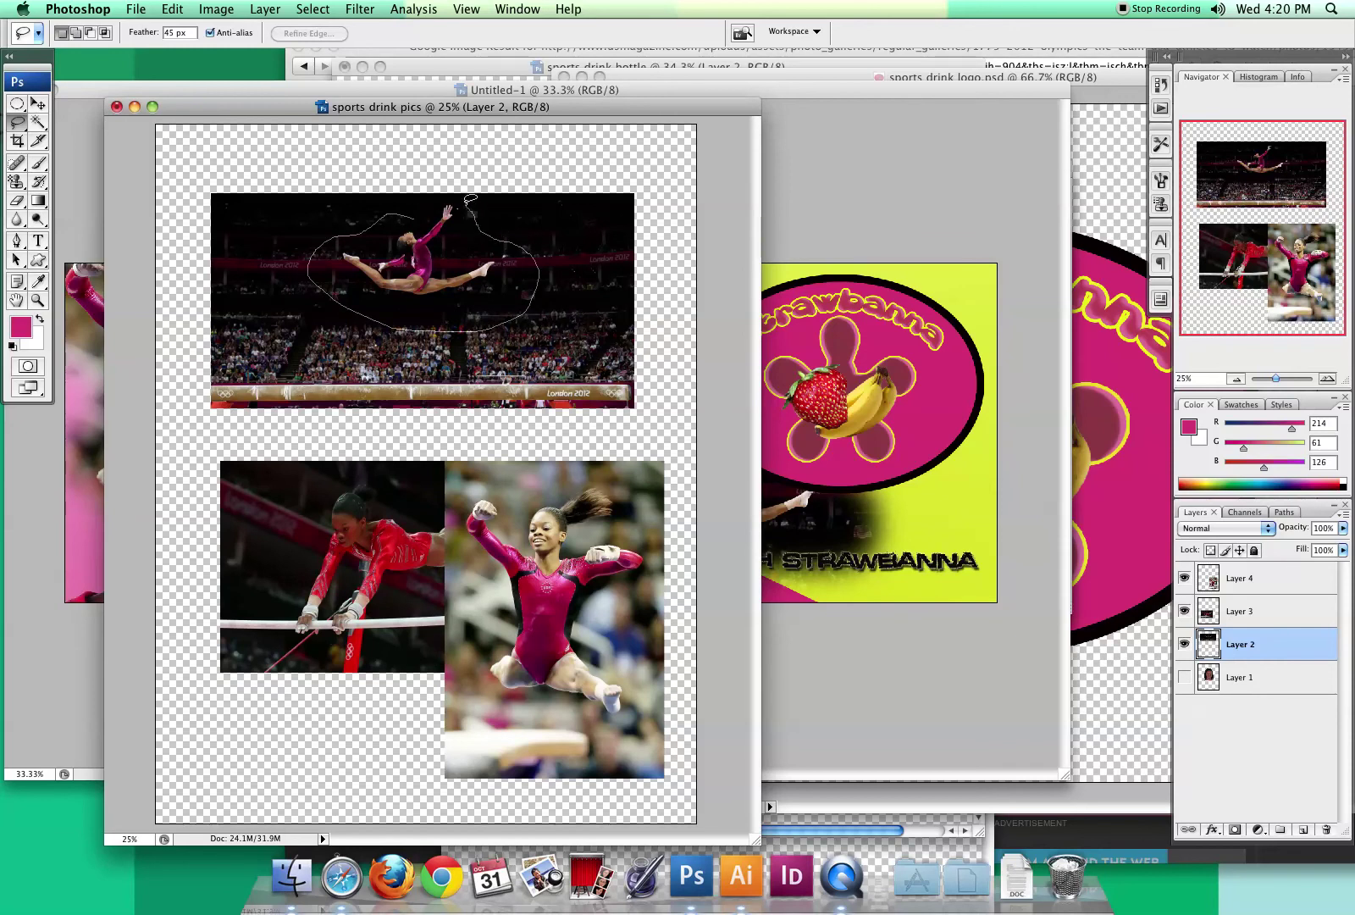
{"action": "left_click_drag", "start_coordinate": [441, 191], "coordinate": [442, 193]}
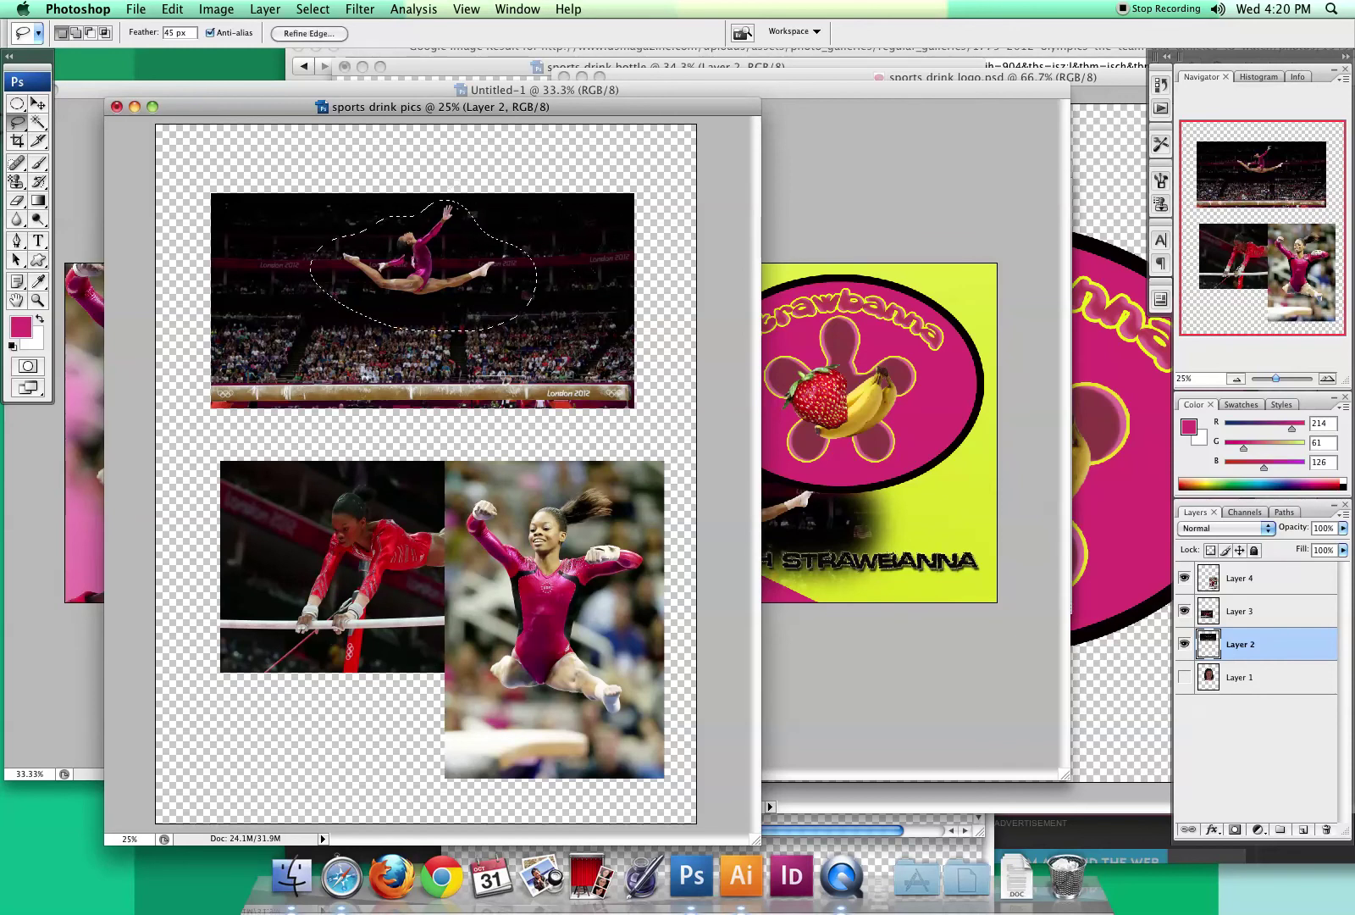
Step: Rearrange the document windows to uncover the billboard, and copy the selected leaping gymnast into it just beside the logo
{"action": "left_click_drag", "start_coordinate": [449, 109], "coordinate": [705, 143]}
{"action": "left_click_drag", "start_coordinate": [416, 86], "coordinate": [548, 526]}
{"action": "left_click_drag", "start_coordinate": [459, 526], "coordinate": [421, 738]}
{"action": "left_click", "coordinate": [481, 137]}
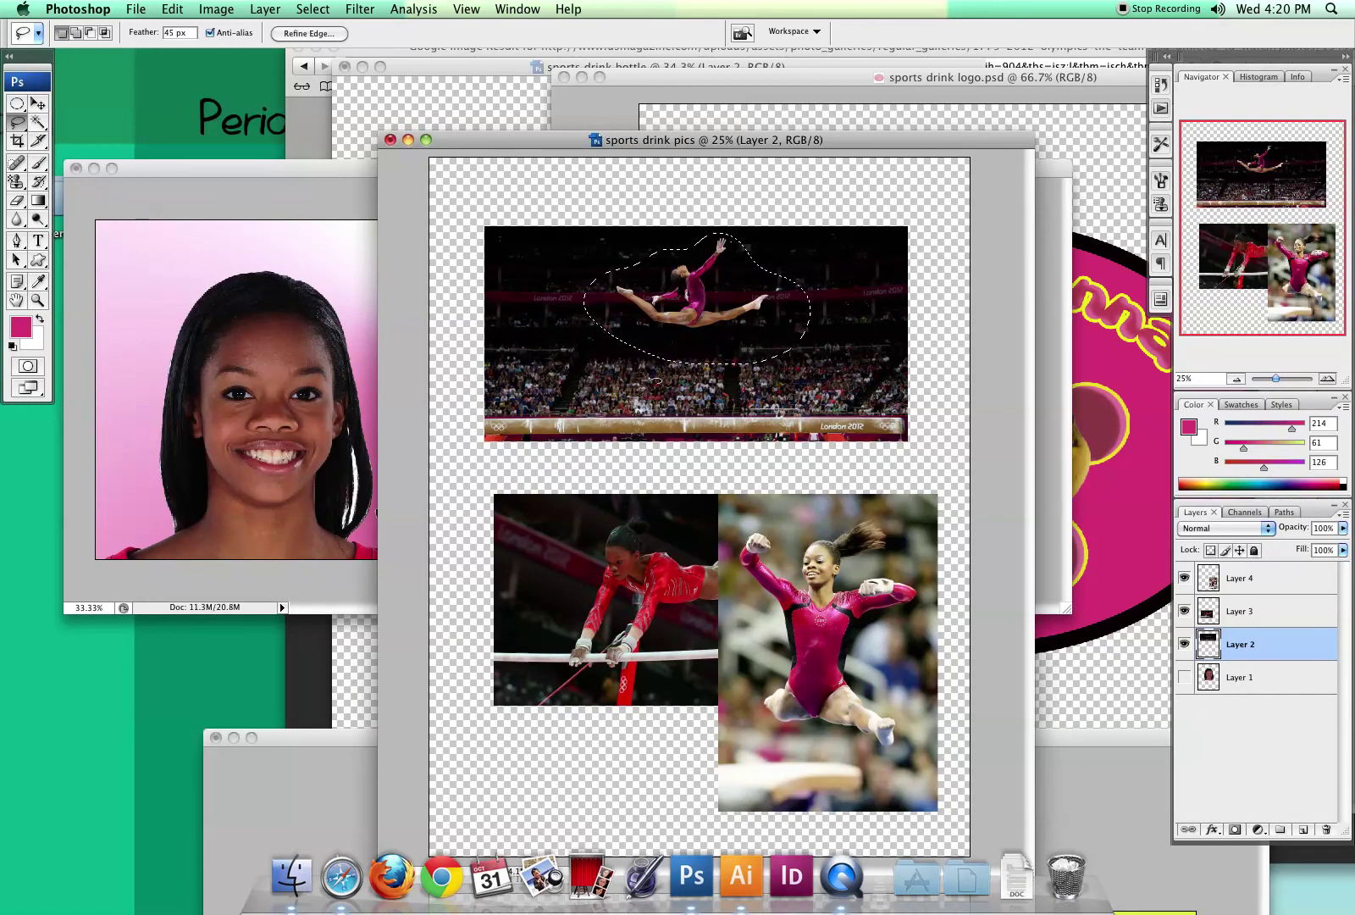
{"action": "key", "text": "v"}
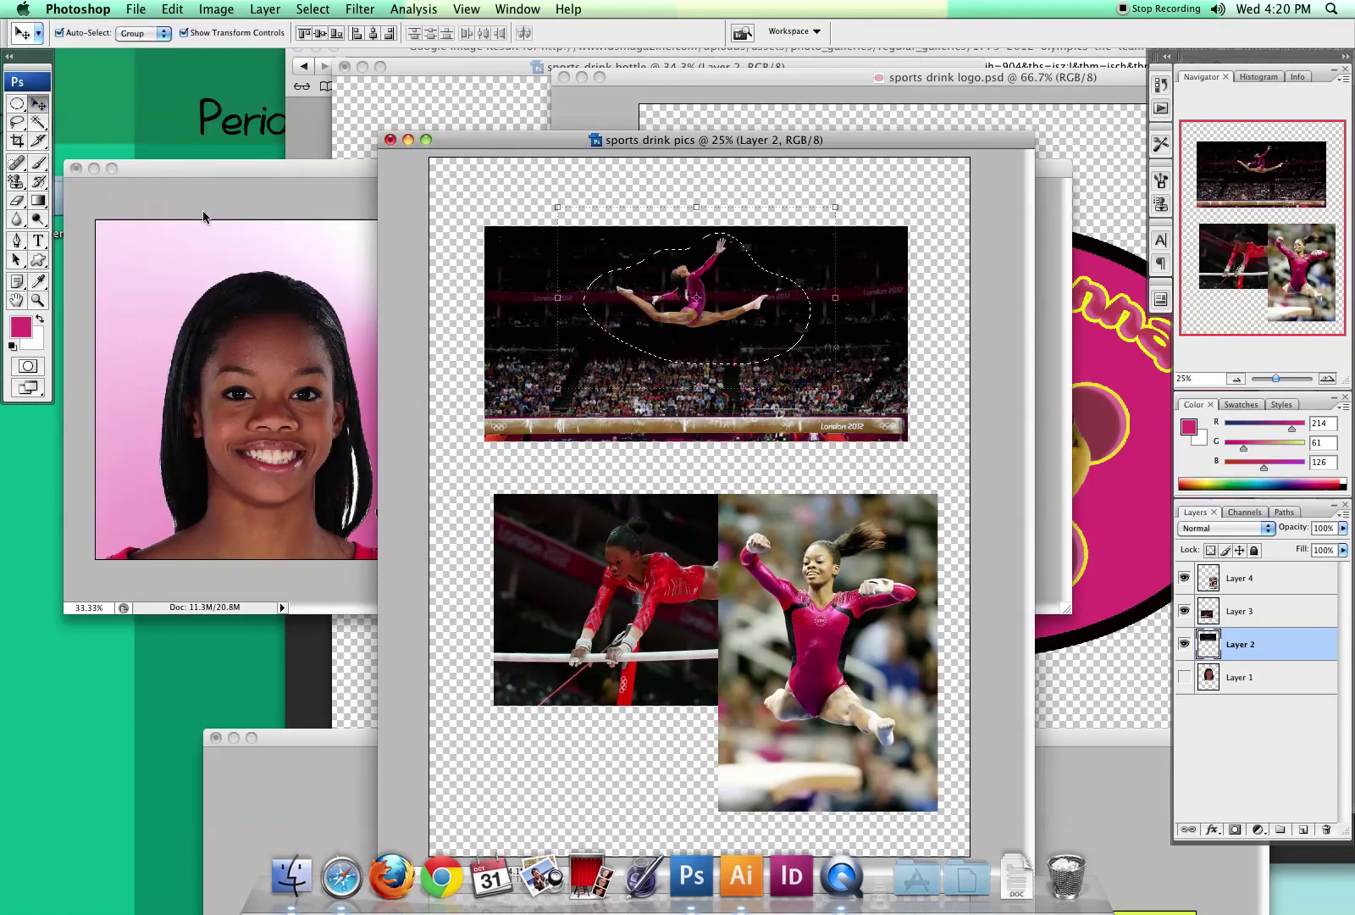
{"action": "left_click_drag", "start_coordinate": [688, 276], "coordinate": [635, 284]}
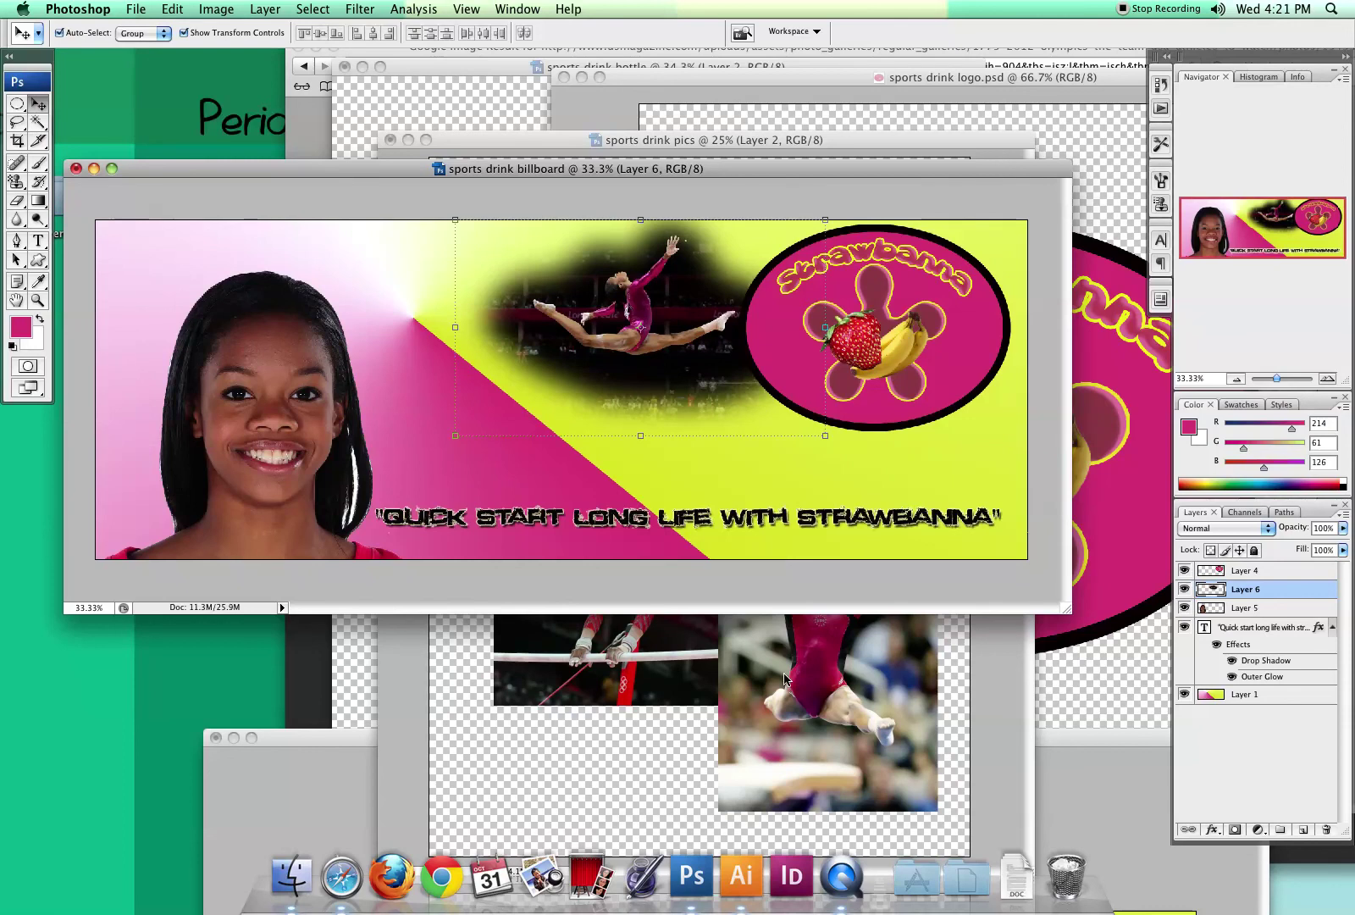
Step: Back in sports drink pics, shift the uneven-bars photo slightly left and stack its layer above Layer 4
{"action": "left_click", "coordinate": [794, 671]}
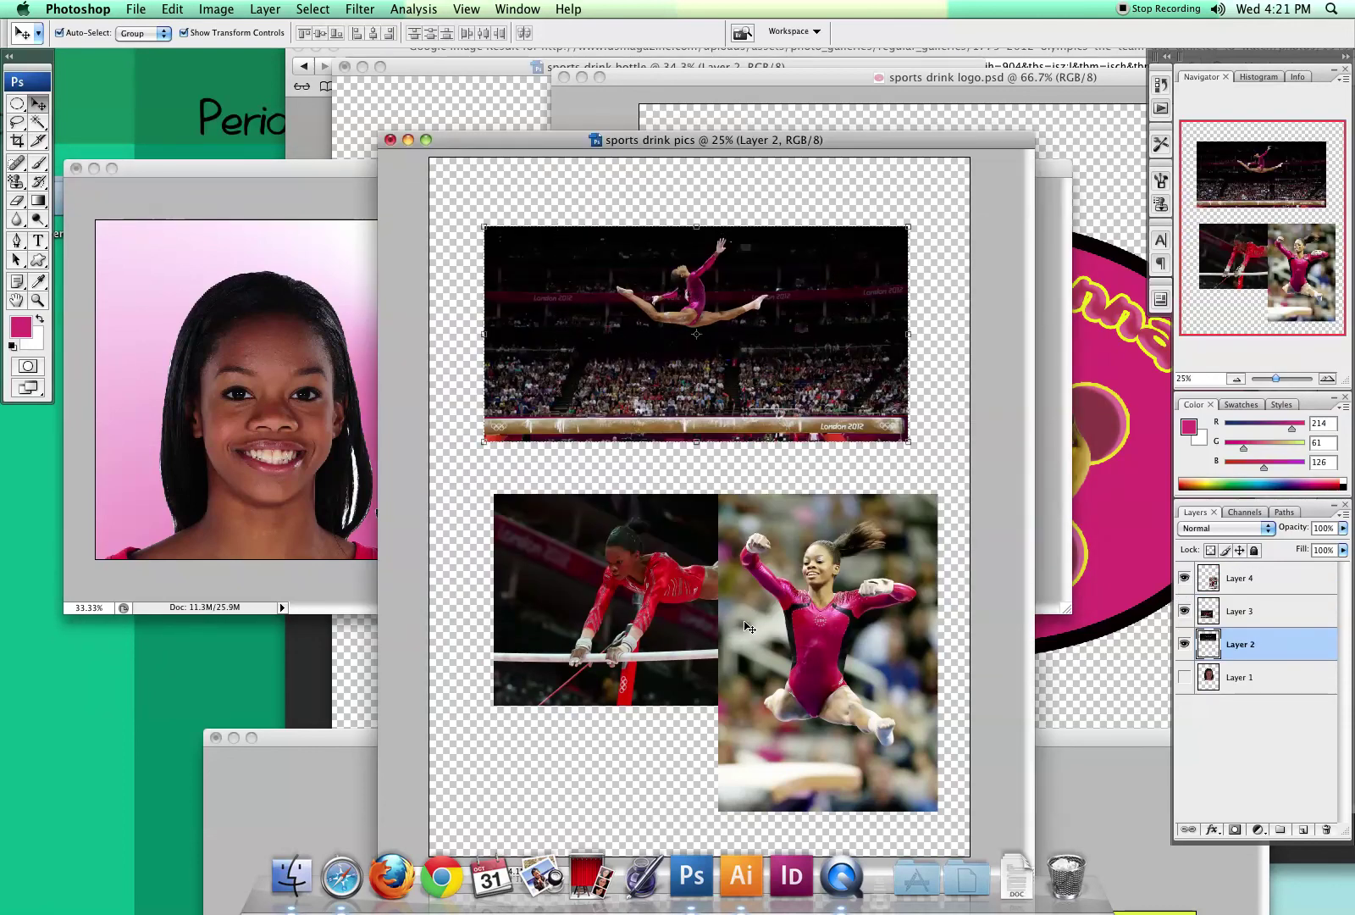
{"action": "left_click", "coordinate": [1218, 613]}
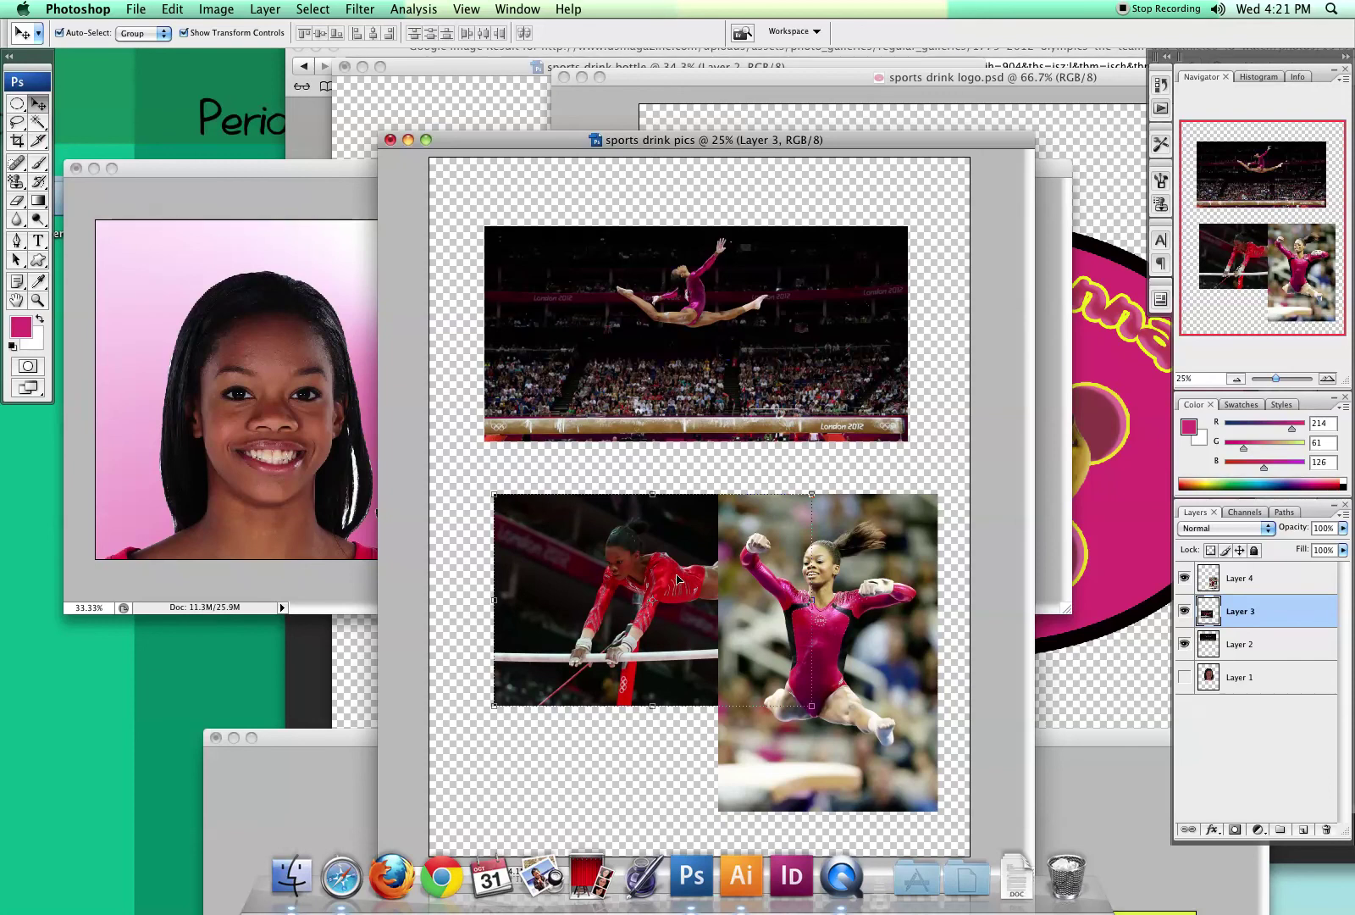
{"action": "left_click_drag", "start_coordinate": [677, 579], "coordinate": [653, 578]}
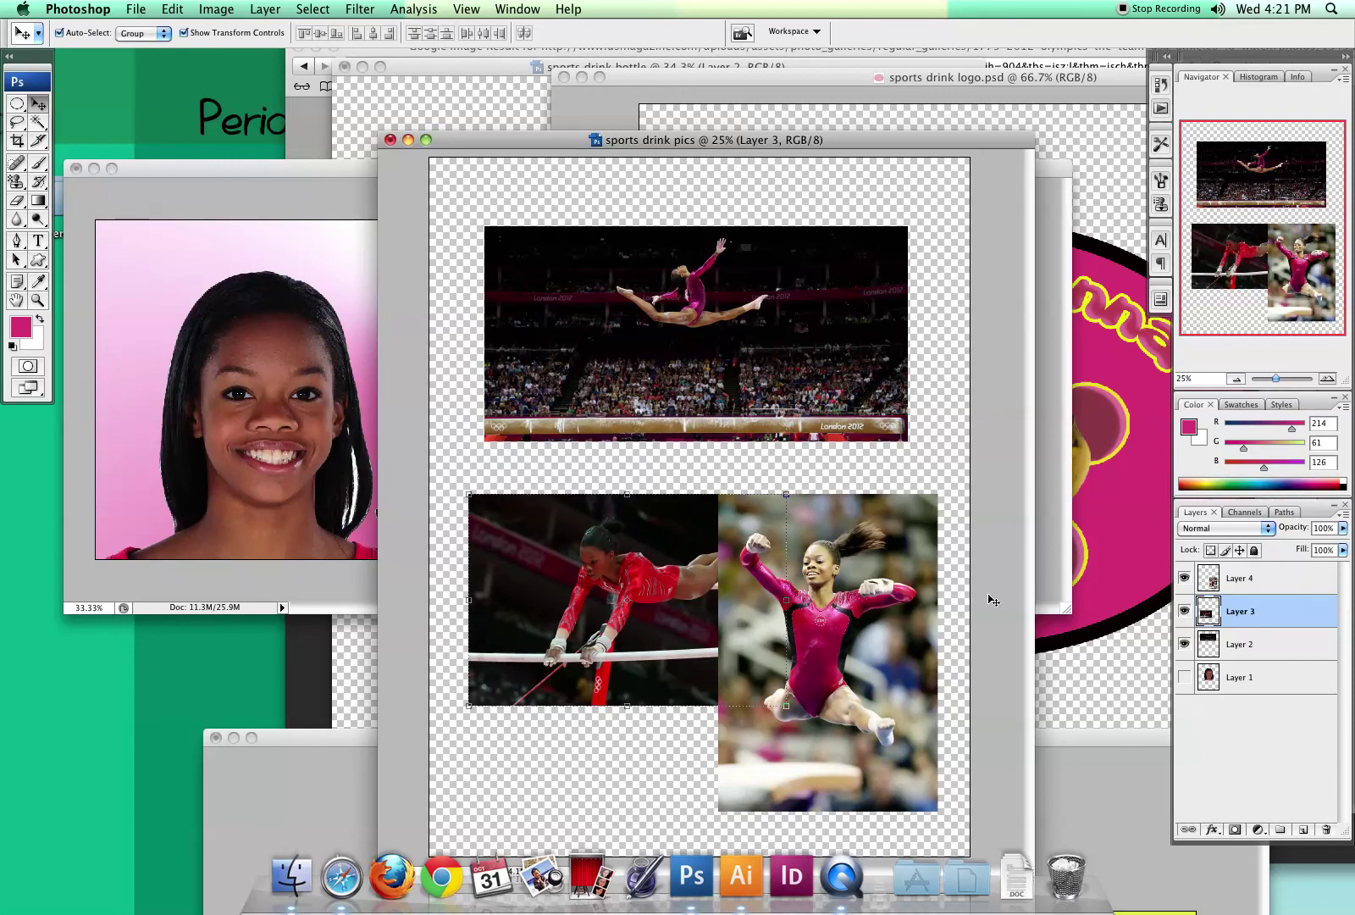
{"action": "left_click_drag", "start_coordinate": [1249, 596], "coordinate": [1247, 583]}
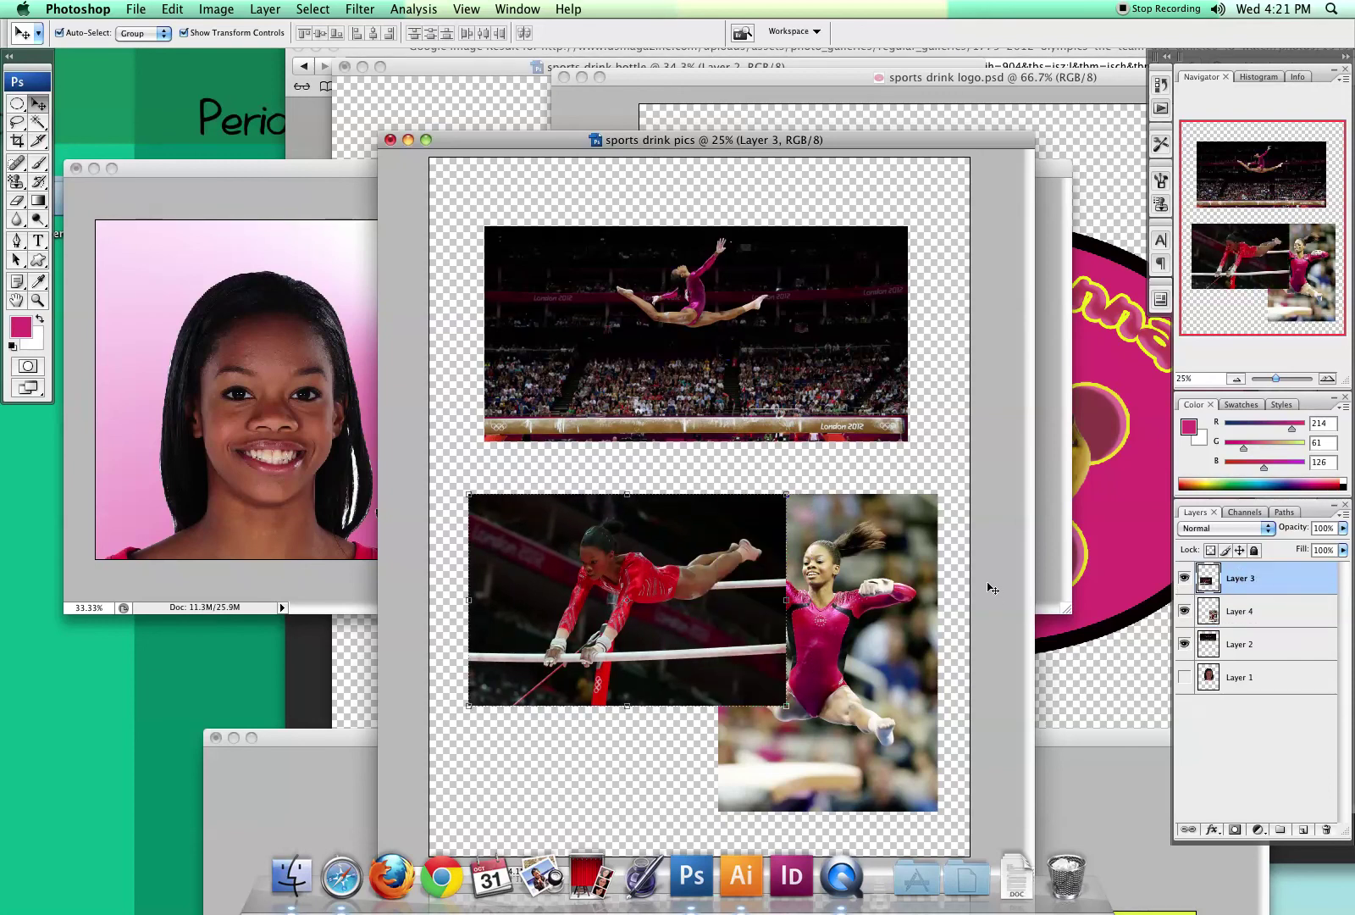
Step: Lasso the uneven-bars gymnast with a 45 px feather, copy her into the billboard below the slogan layer and place her beside the portrait
{"action": "left_click", "coordinate": [17, 125]}
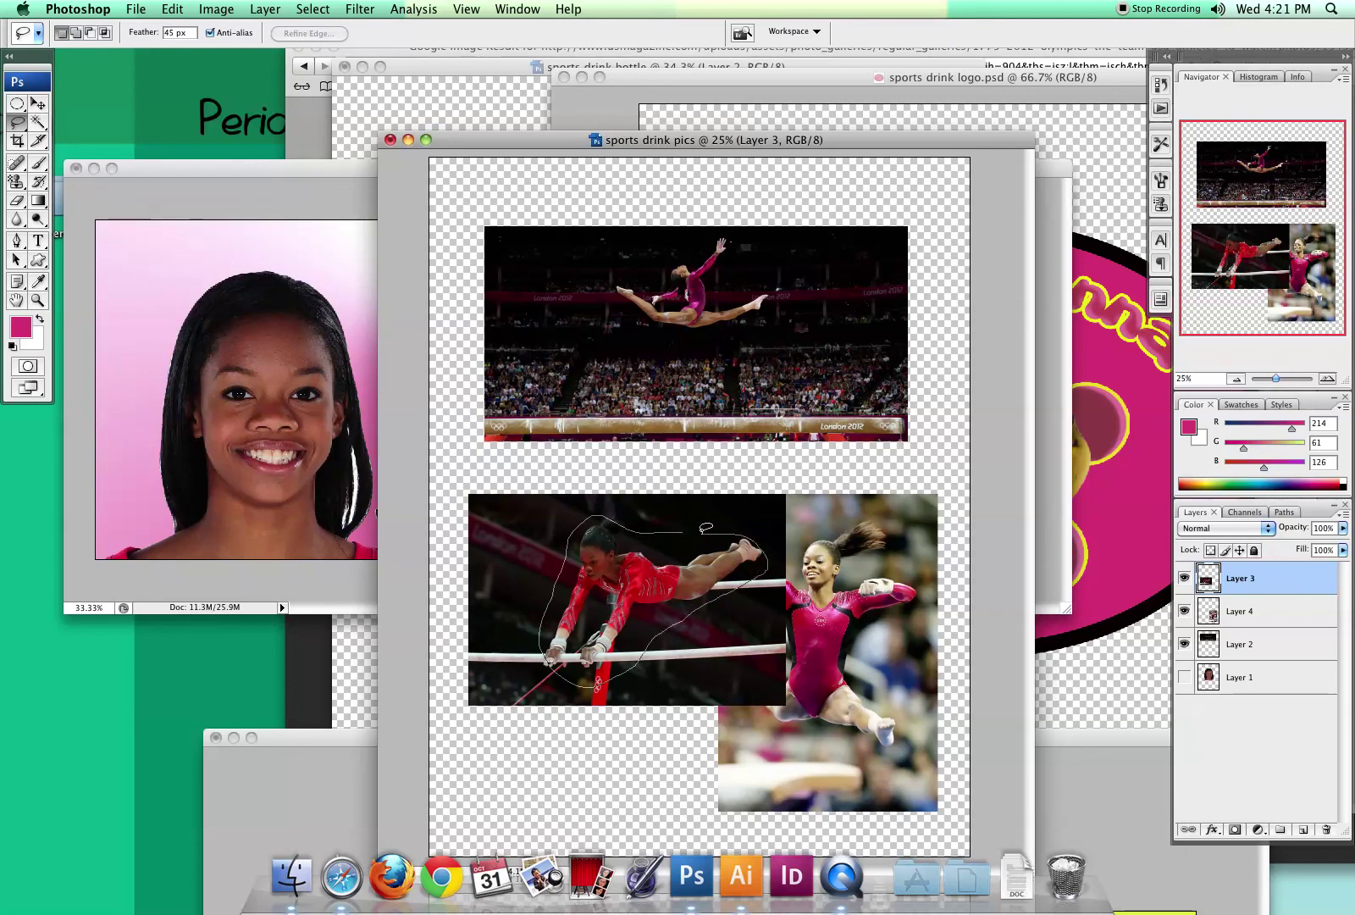
{"action": "left_click_drag", "start_coordinate": [682, 526], "coordinate": [682, 526]}
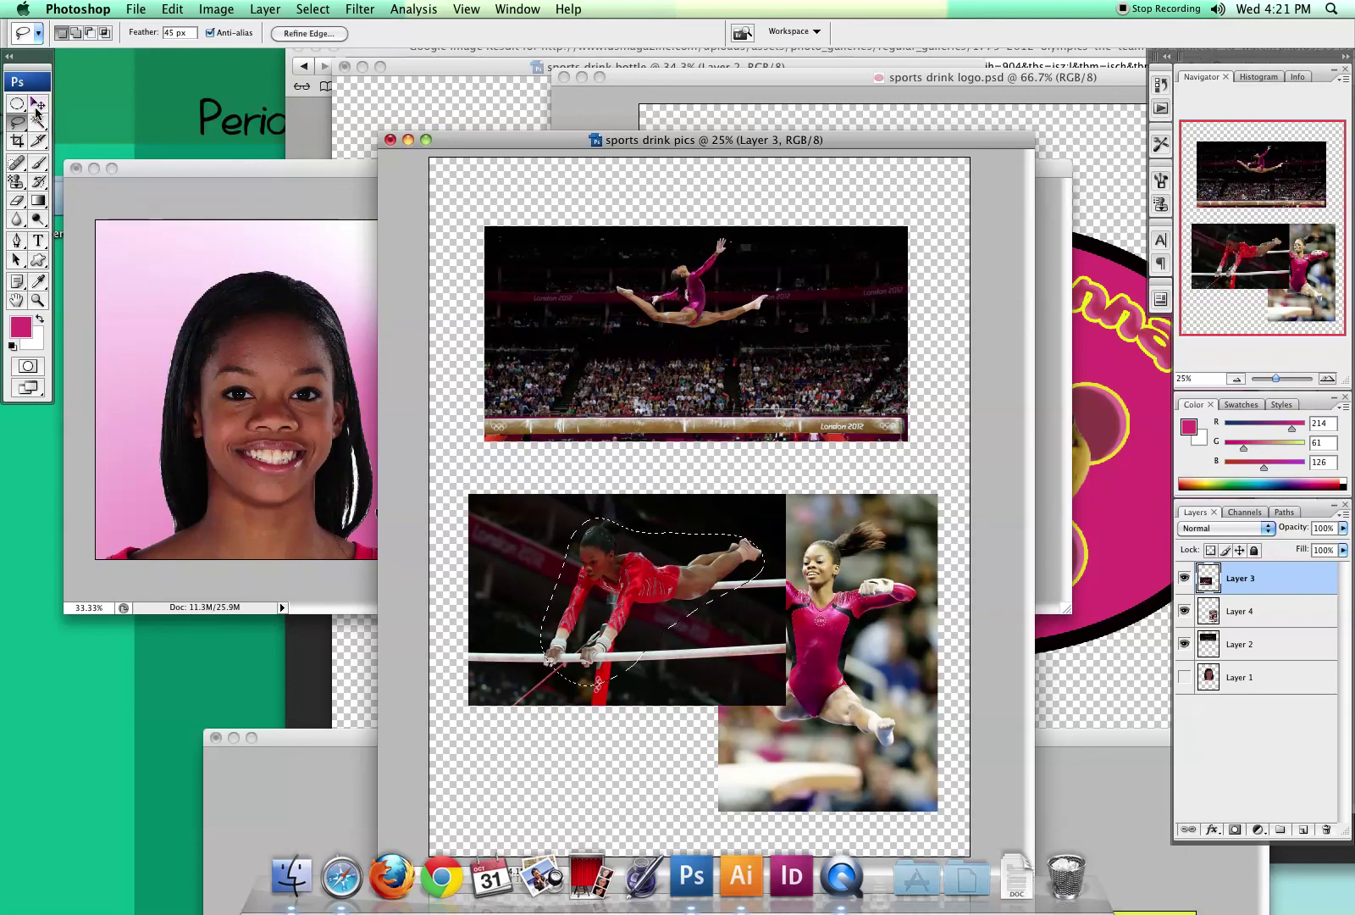
{"action": "left_click", "coordinate": [38, 102]}
{"action": "mouse_move", "coordinate": [645, 541]}
{"action": "left_mouse_down"}
{"action": "mouse_move", "coordinate": [441, 448]}
{"action": "mouse_move", "coordinate": [348, 330]}
{"action": "mouse_move", "coordinate": [474, 373]}
{"action": "mouse_move", "coordinate": [560, 438]}
{"action": "mouse_move", "coordinate": [598, 431]}
{"action": "left_mouse_up"}
{"action": "left_click_drag", "start_coordinate": [1277, 615], "coordinate": [1290, 710]}
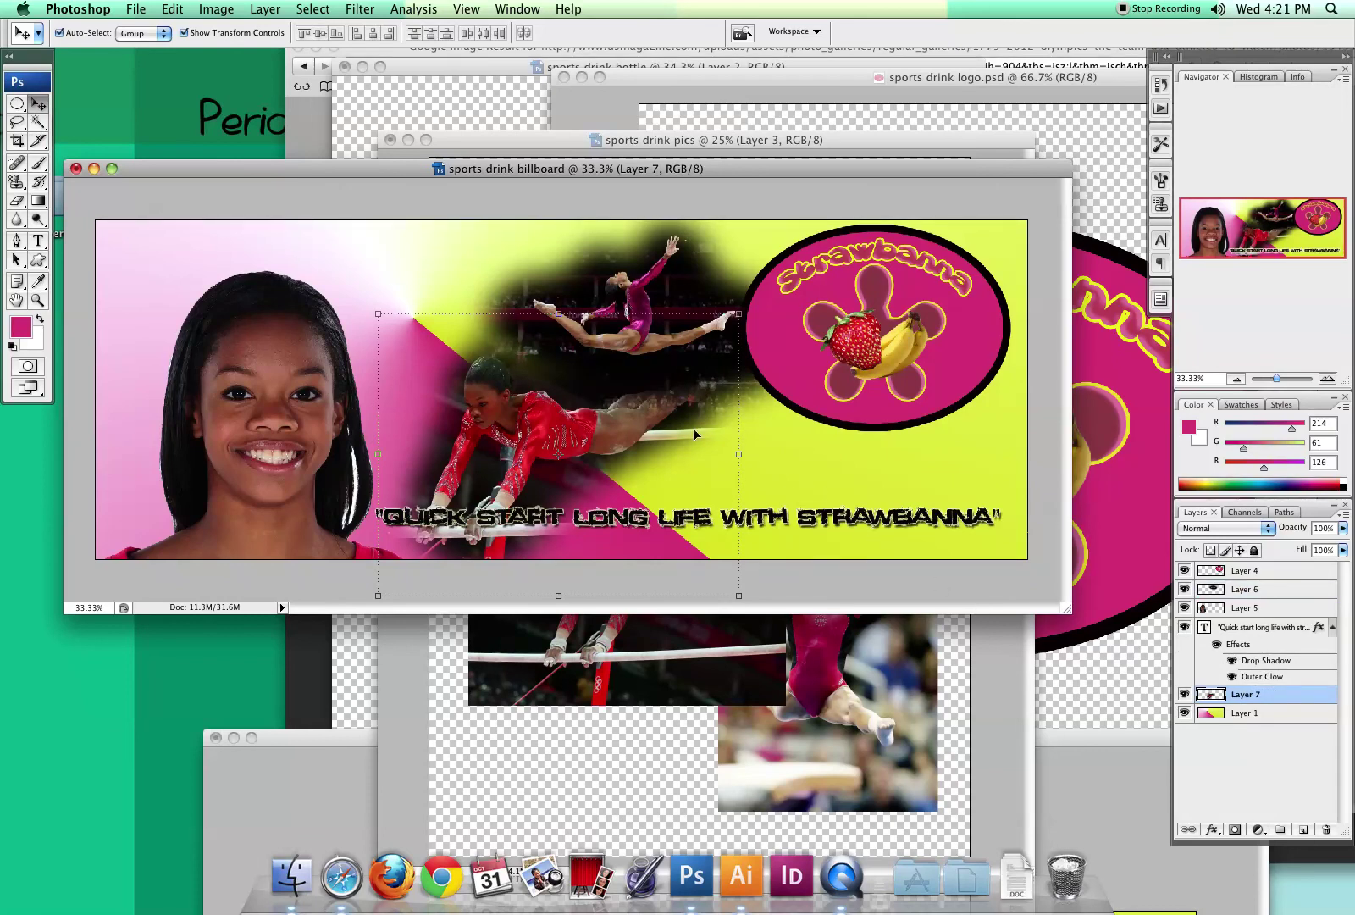
{"action": "left_click_drag", "start_coordinate": [659, 444], "coordinate": [546, 457]}
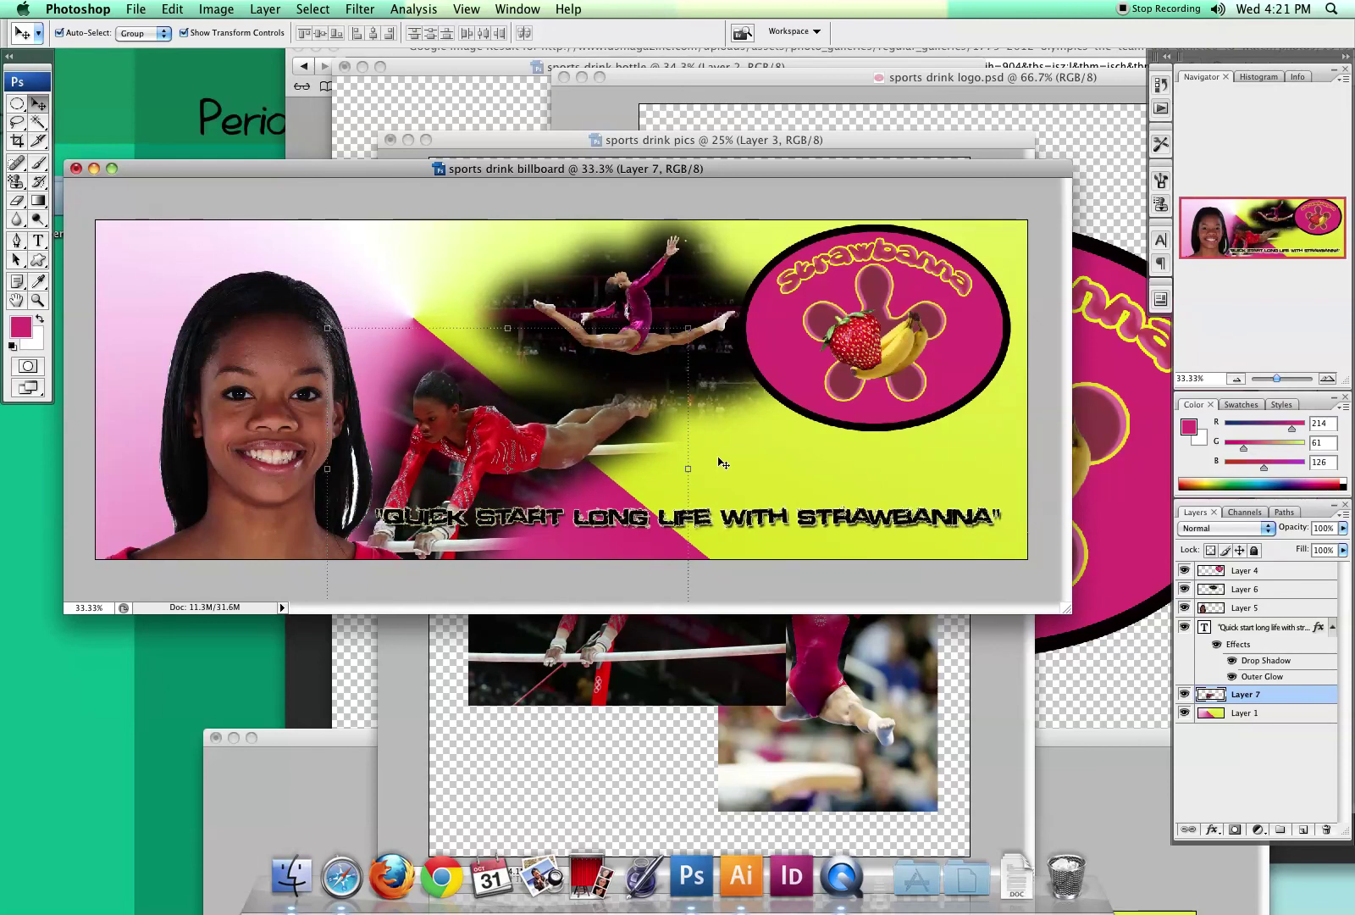
Step: Return to sports drink pics, clear the selection and move the Layer 4 jump photo up to the canvas's right edge
{"action": "left_click", "coordinate": [877, 704]}
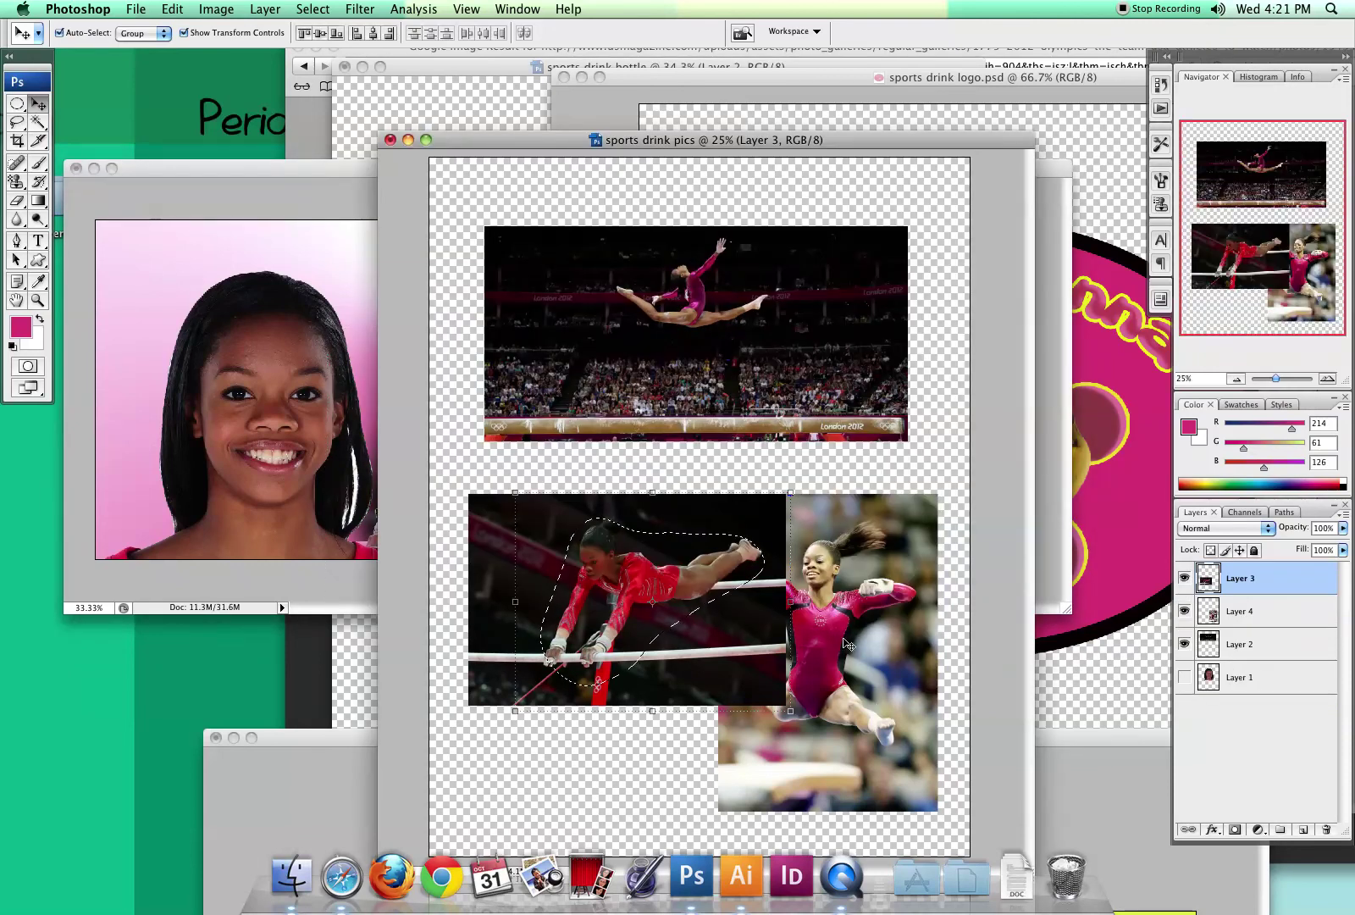
{"action": "key", "text": "super+d"}
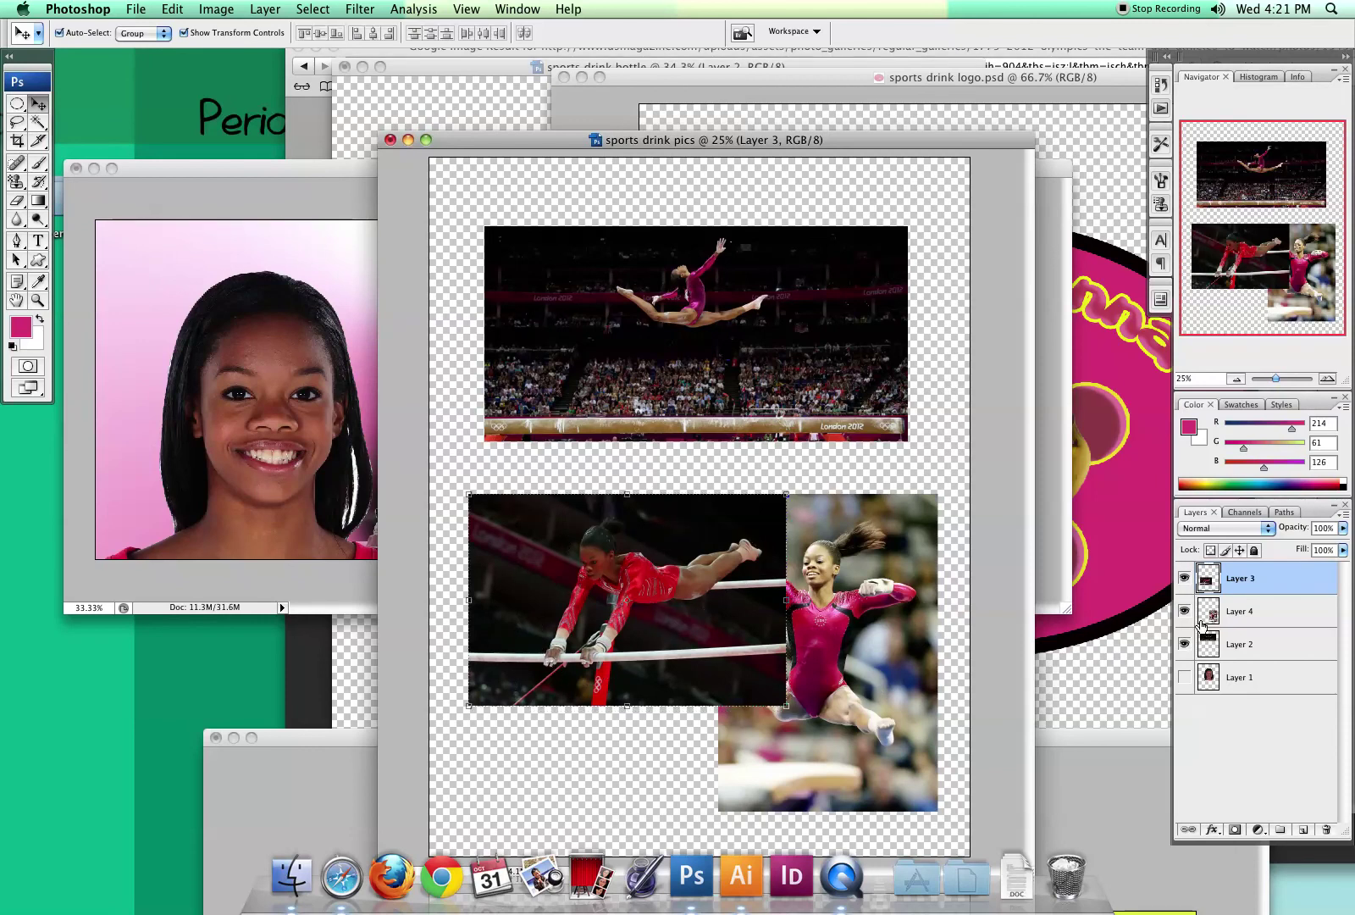
{"action": "left_click", "coordinate": [1230, 623]}
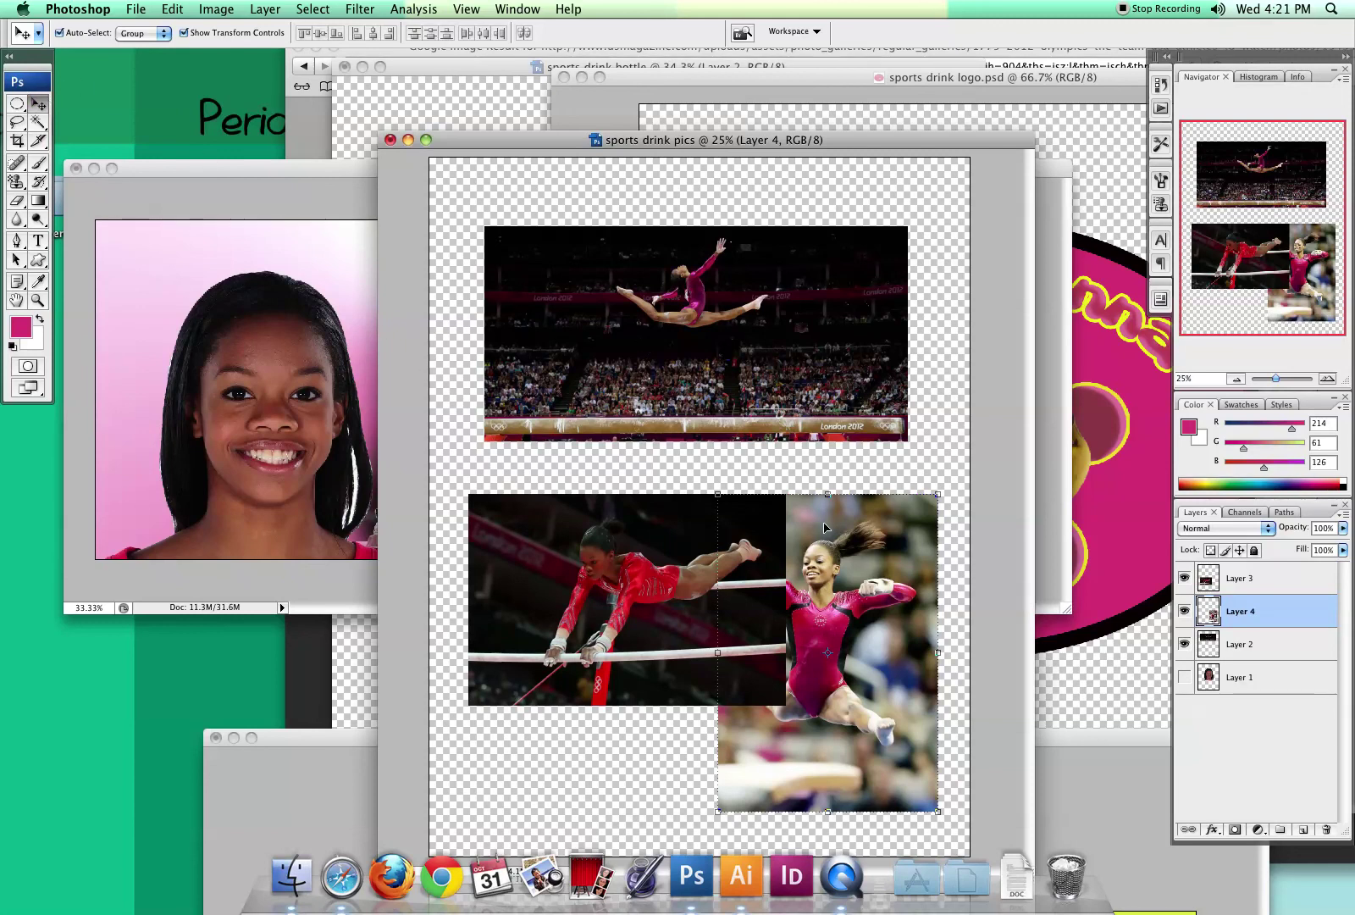
{"action": "left_click_drag", "start_coordinate": [877, 581], "coordinate": [909, 541]}
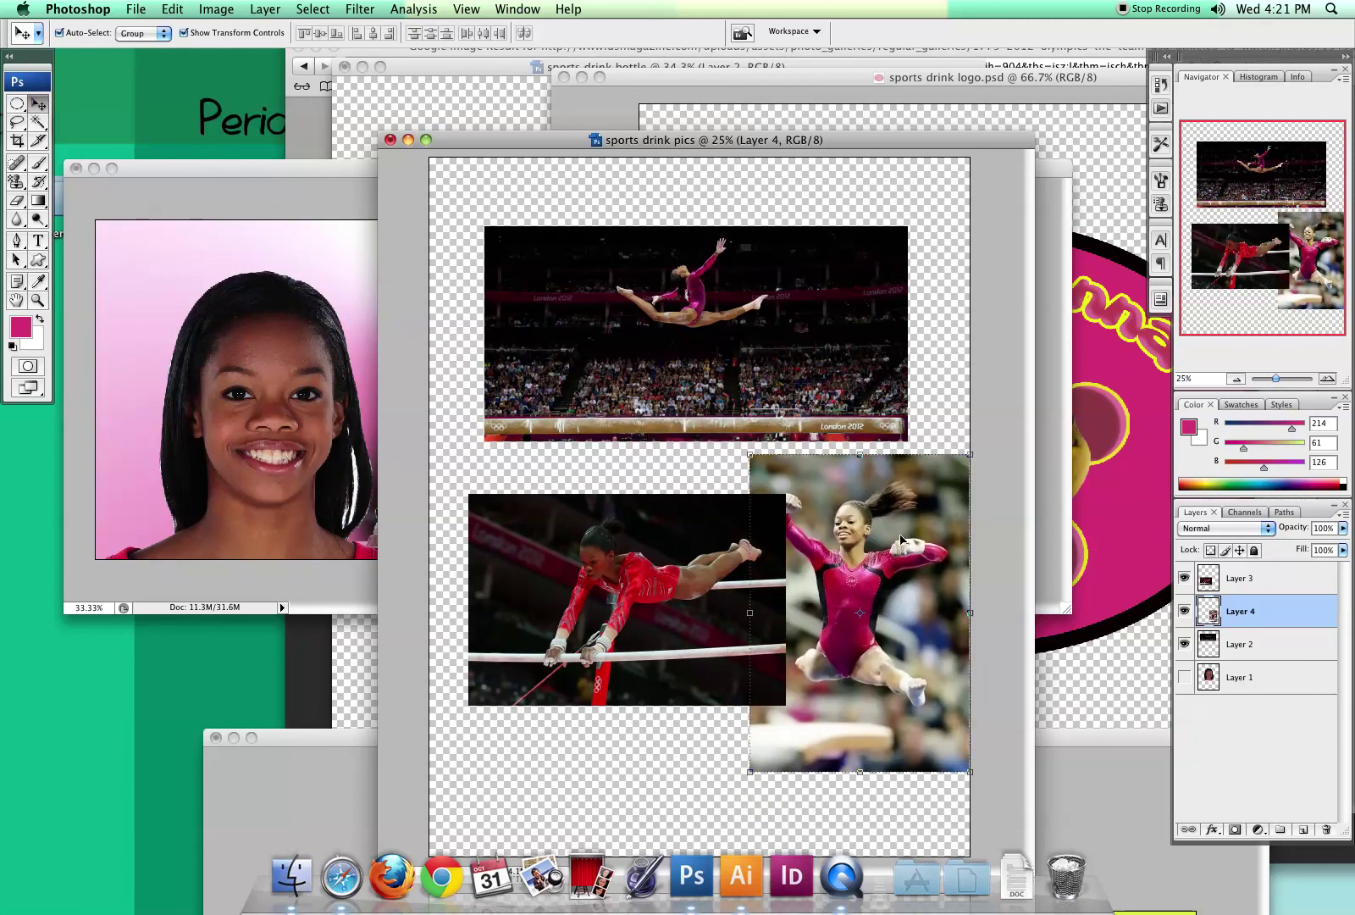
Step: Try the jumping gymnast in the billboard using a 45 px feathered lasso selection, and delete the copied layer
{"action": "left_click", "coordinate": [19, 121]}
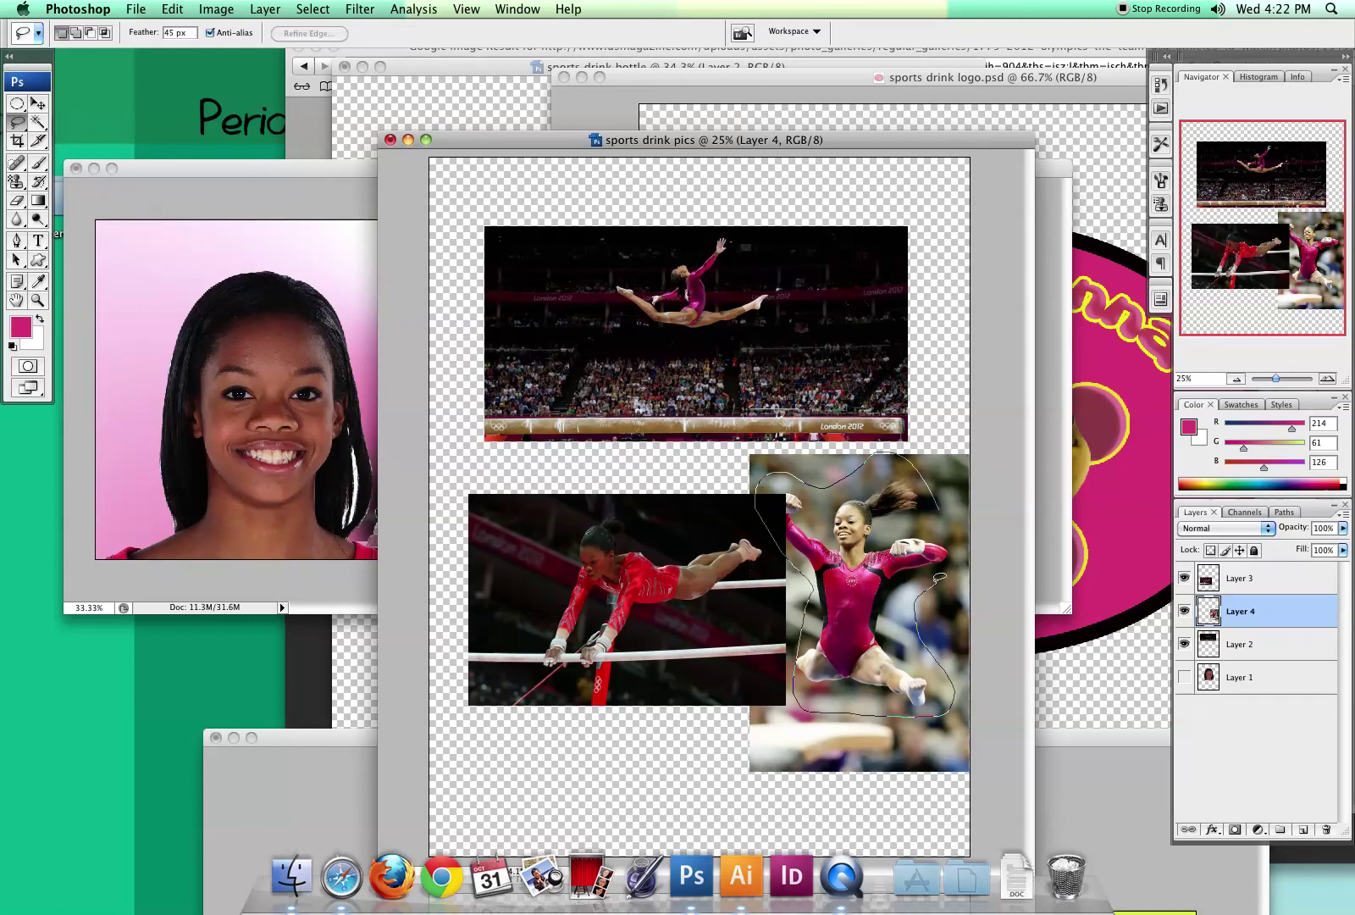
{"action": "left_click_drag", "start_coordinate": [956, 506], "coordinate": [955, 520]}
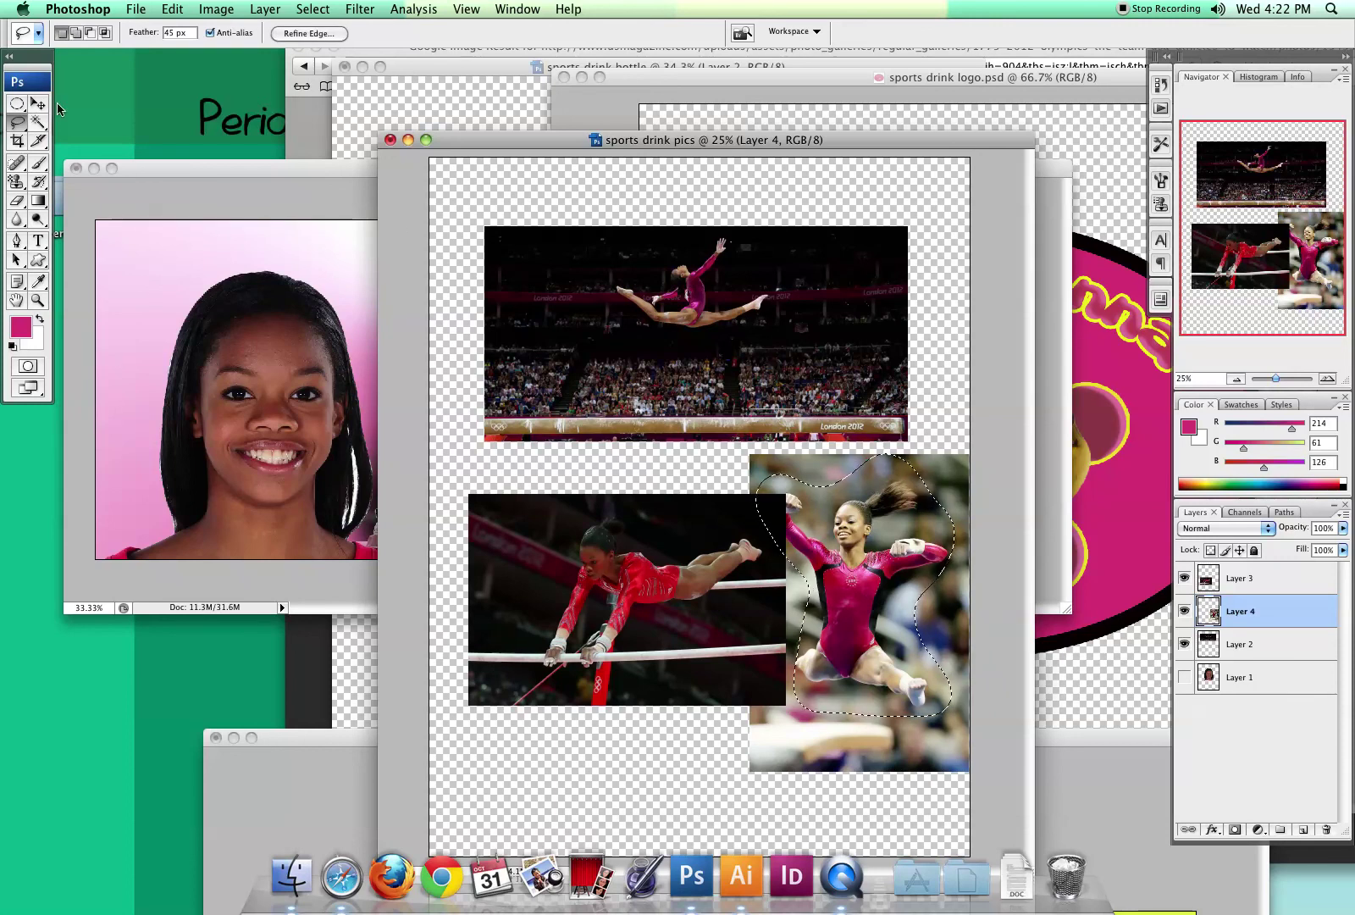
{"action": "left_click", "coordinate": [39, 103]}
{"action": "mouse_move", "coordinate": [818, 502]}
{"action": "left_mouse_down"}
{"action": "mouse_move", "coordinate": [682, 470]}
{"action": "mouse_move", "coordinate": [381, 304]}
{"action": "mouse_move", "coordinate": [334, 294]}
{"action": "mouse_move", "coordinate": [414, 288]}
{"action": "mouse_move", "coordinate": [273, 279]}
{"action": "mouse_move", "coordinate": [369, 263]}
{"action": "mouse_move", "coordinate": [580, 275]}
{"action": "left_mouse_up"}
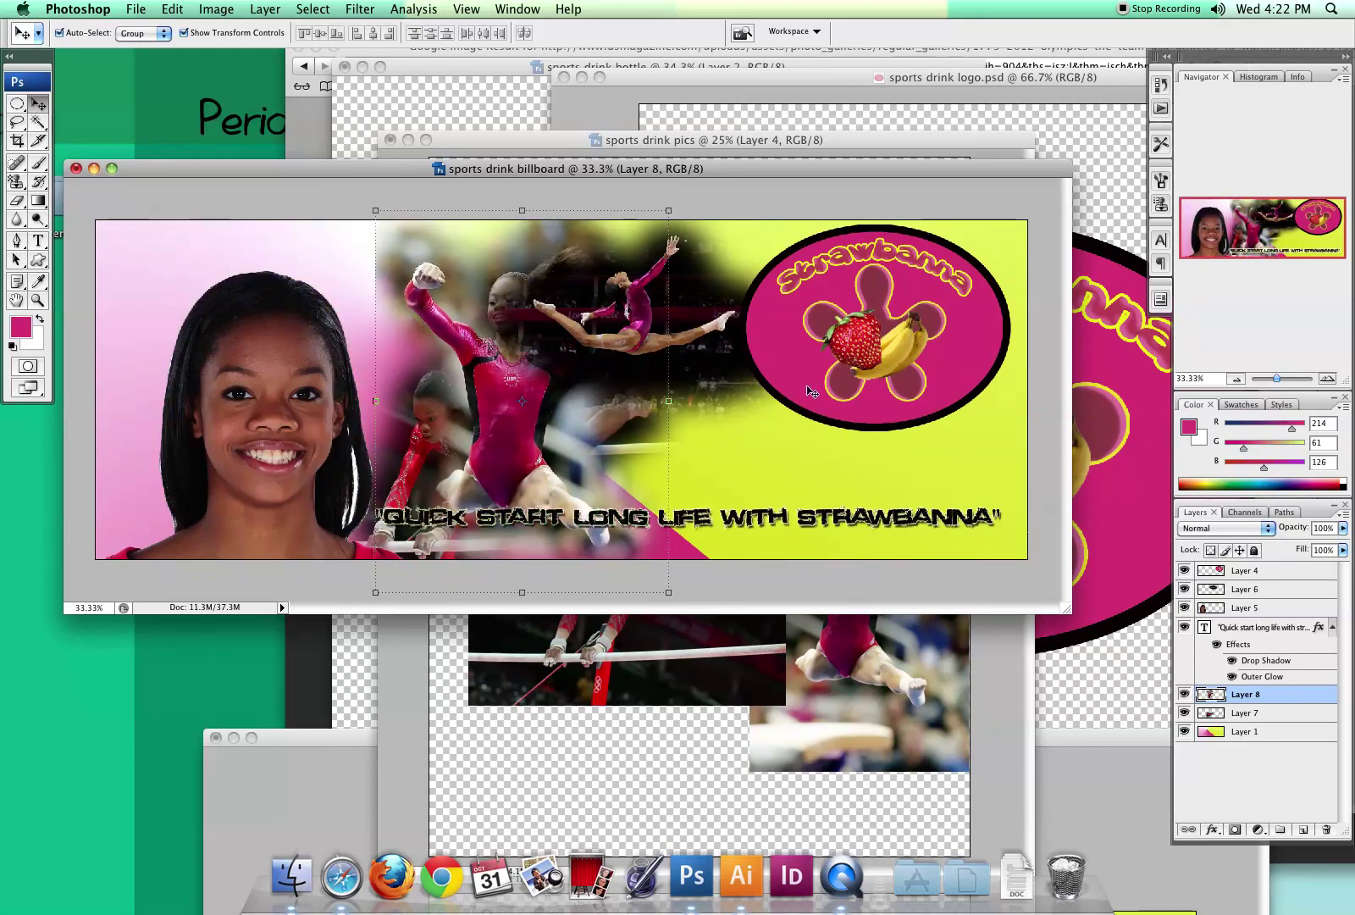
{"action": "left_click_drag", "start_coordinate": [1302, 701], "coordinate": [1327, 829]}
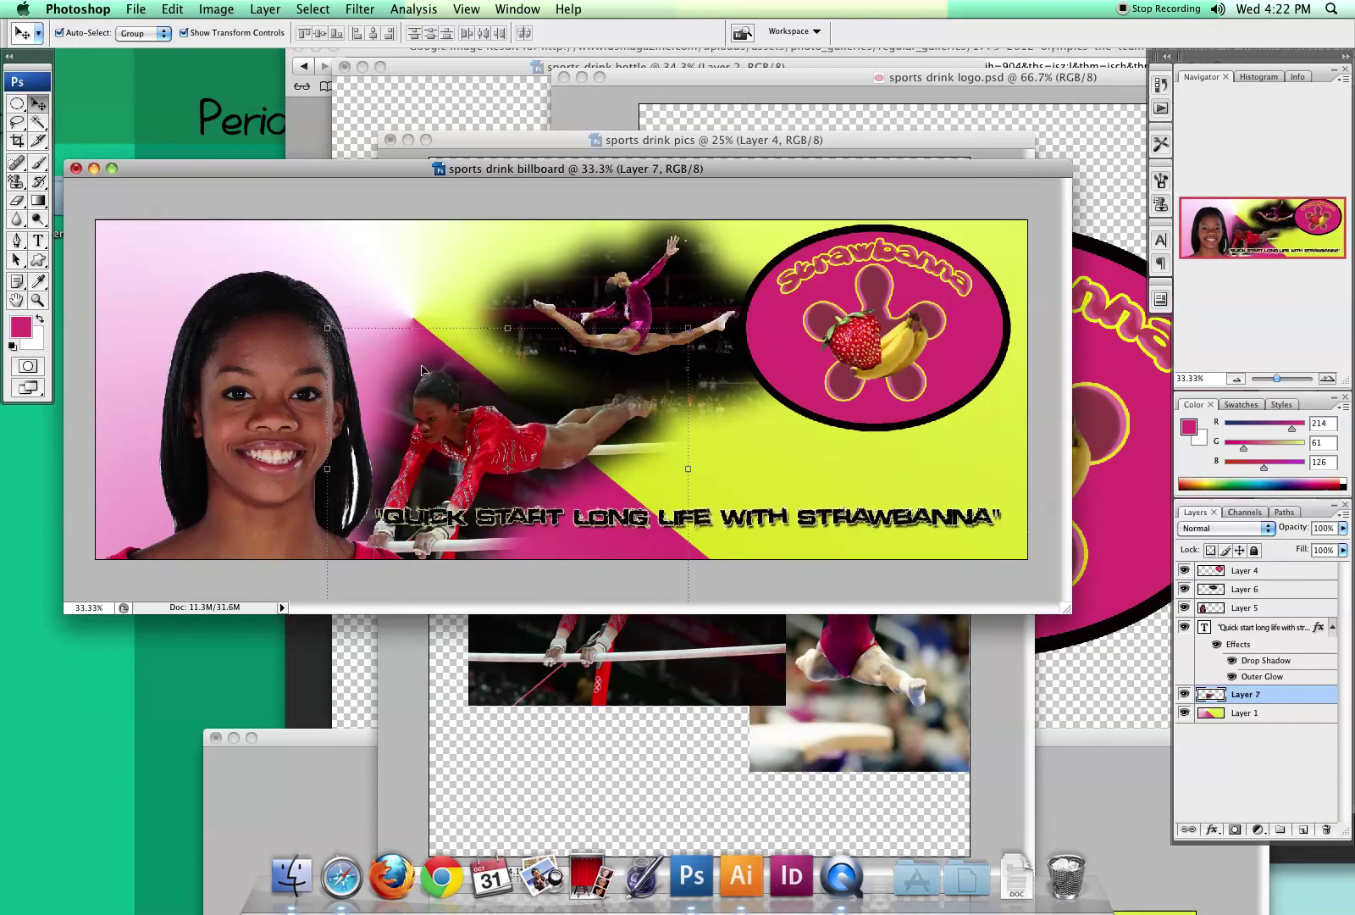
Step: Move the uneven-bars gymnast right toward the logo and nudge the leaping gymnast up above her
{"action": "left_click_drag", "start_coordinate": [500, 442], "coordinate": [609, 447]}
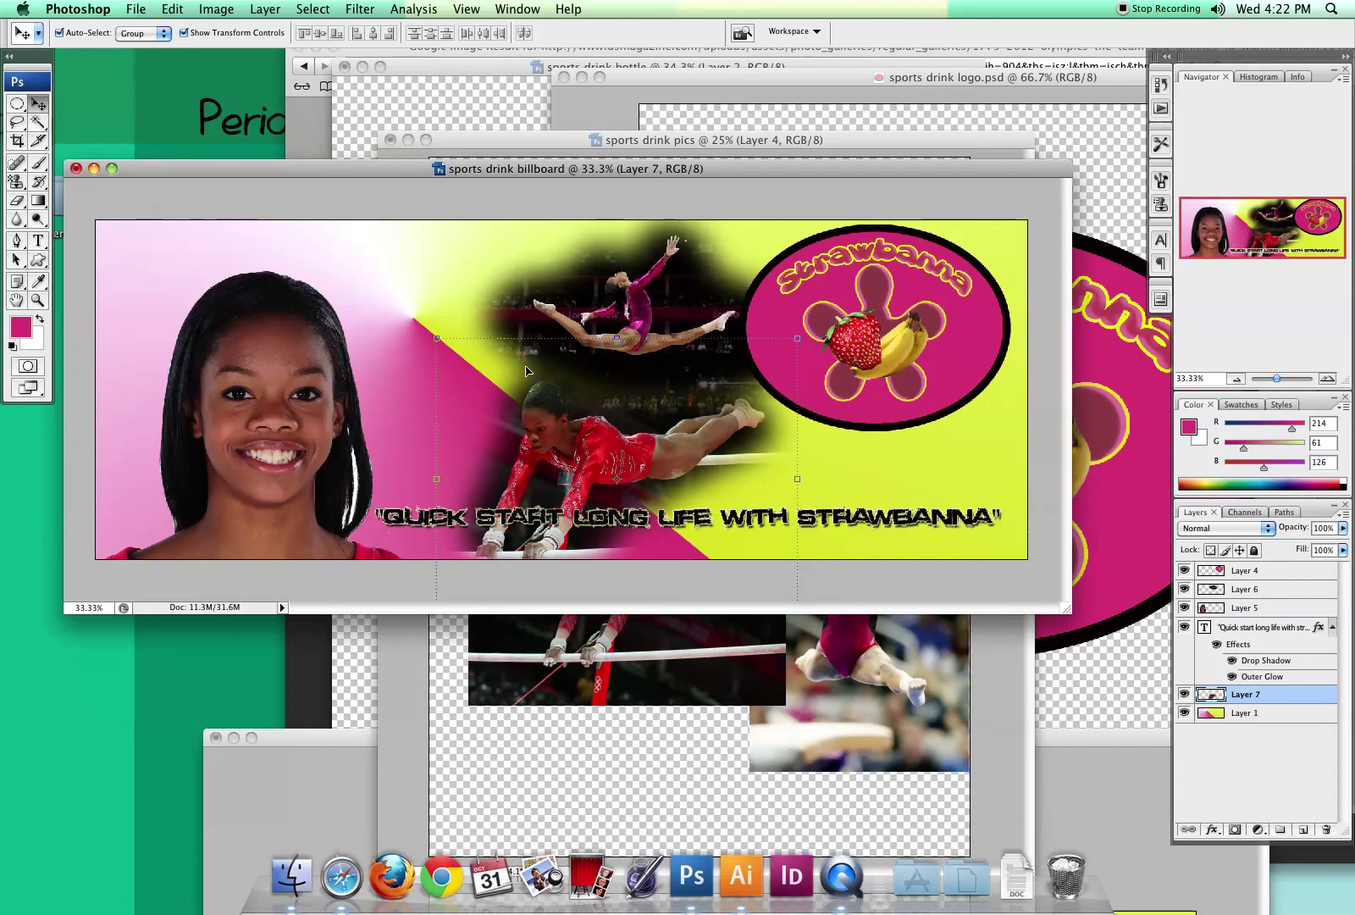
{"action": "left_click", "coordinate": [625, 309]}
{"action": "left_click_drag", "start_coordinate": [625, 306], "coordinate": [625, 288]}
{"action": "left_click_drag", "start_coordinate": [595, 455], "coordinate": [620, 459]}
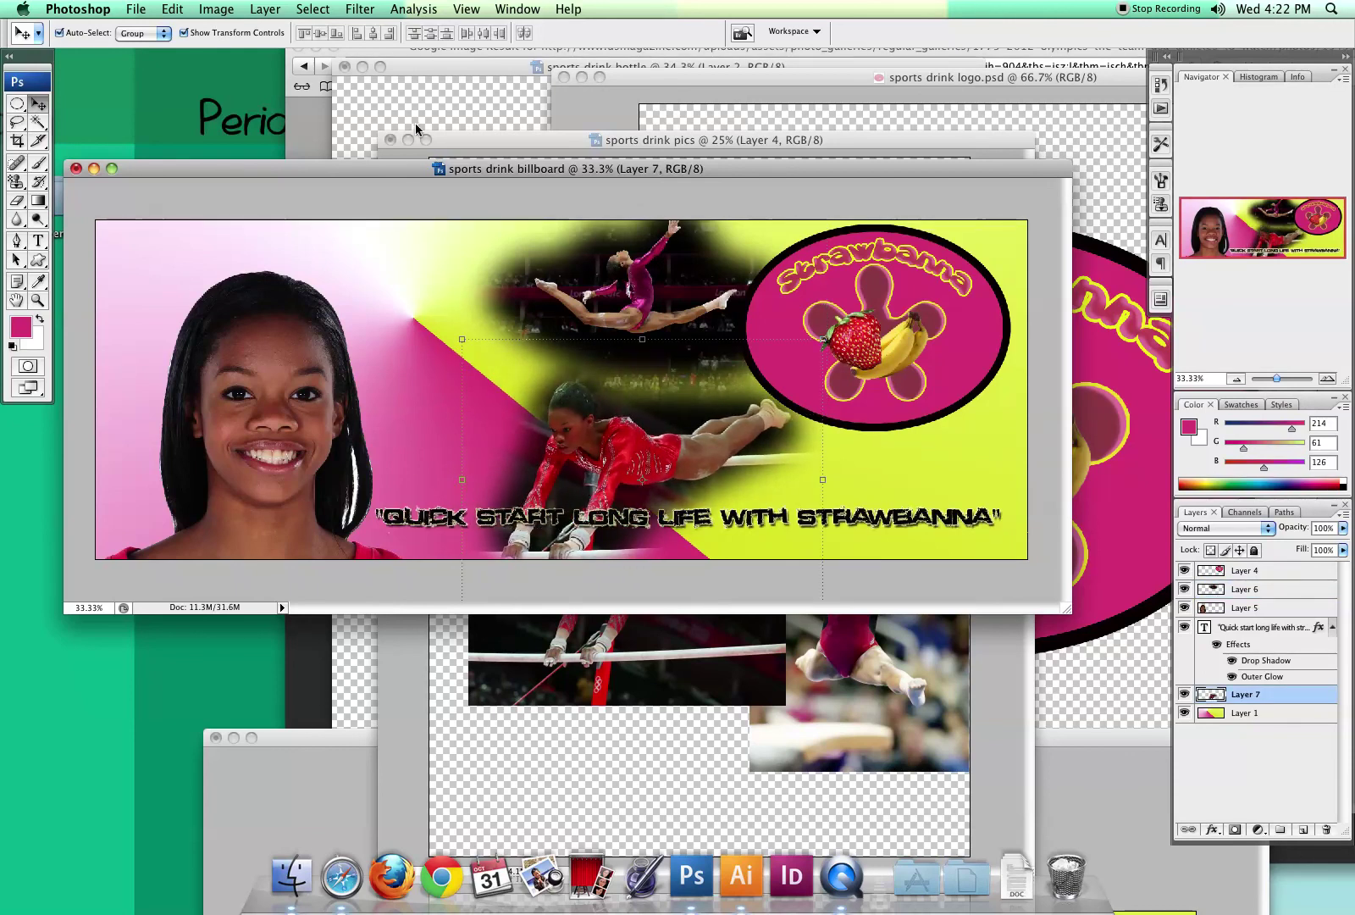
Step: Copy the bottle from sports drink bottle into the billboard, scale it to about 47.4% and place it beside the portrait
{"action": "left_click", "coordinate": [480, 101]}
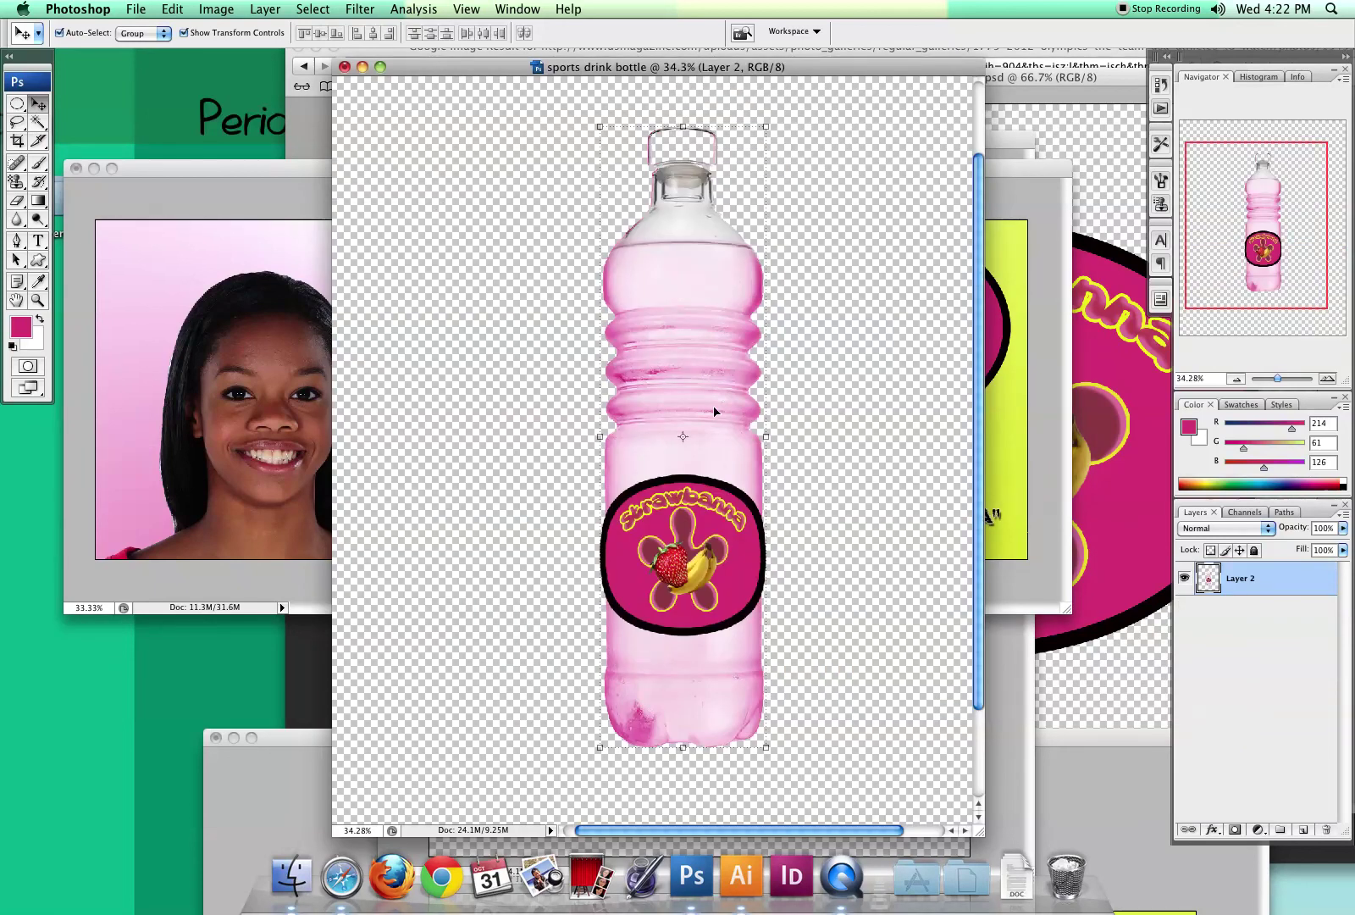
{"action": "left_click_drag", "start_coordinate": [697, 318], "coordinate": [448, 426]}
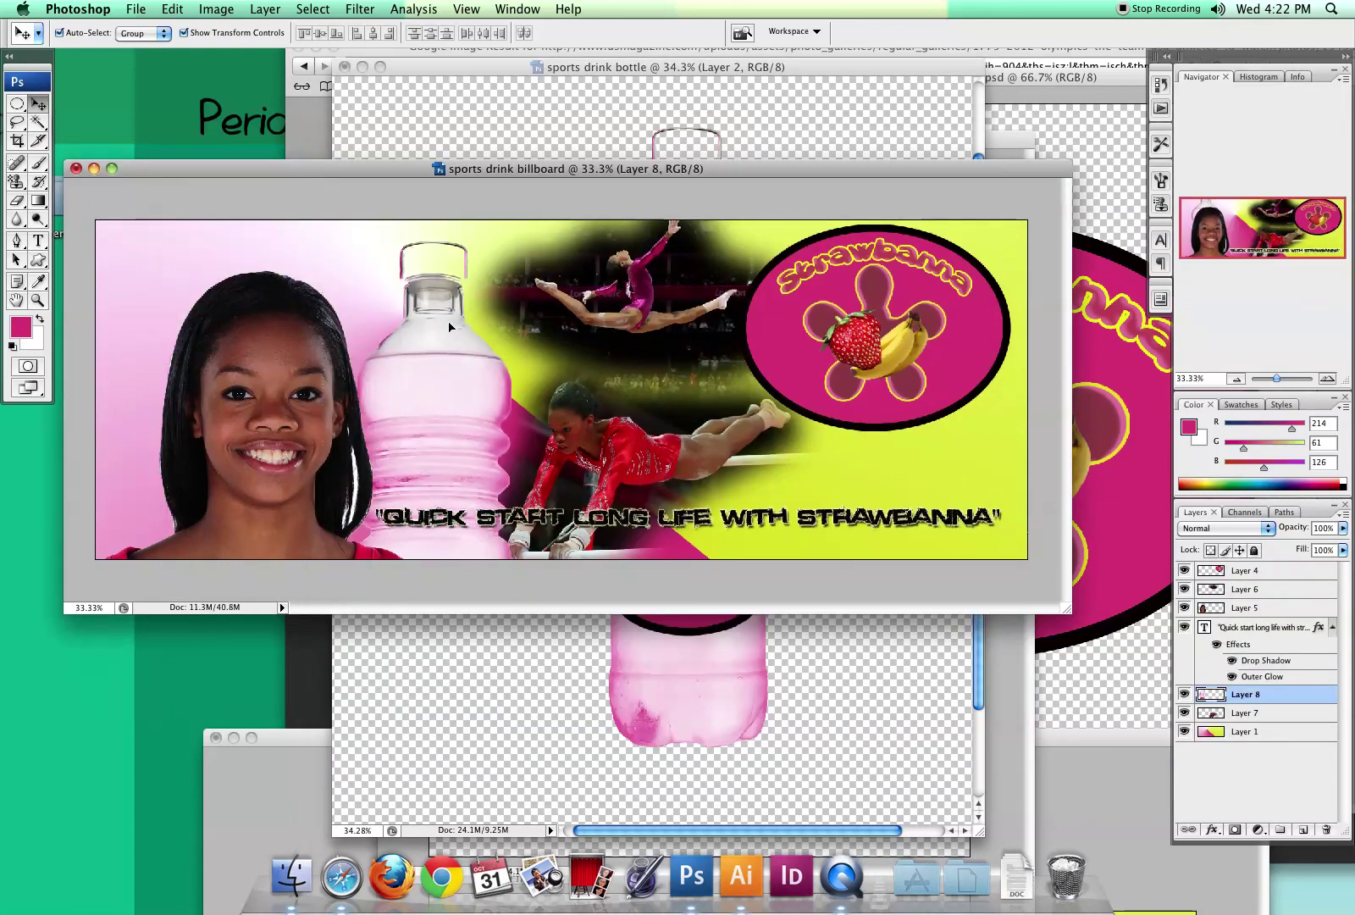
{"action": "left_click_drag", "start_coordinate": [519, 240], "coordinate": [437, 303]}
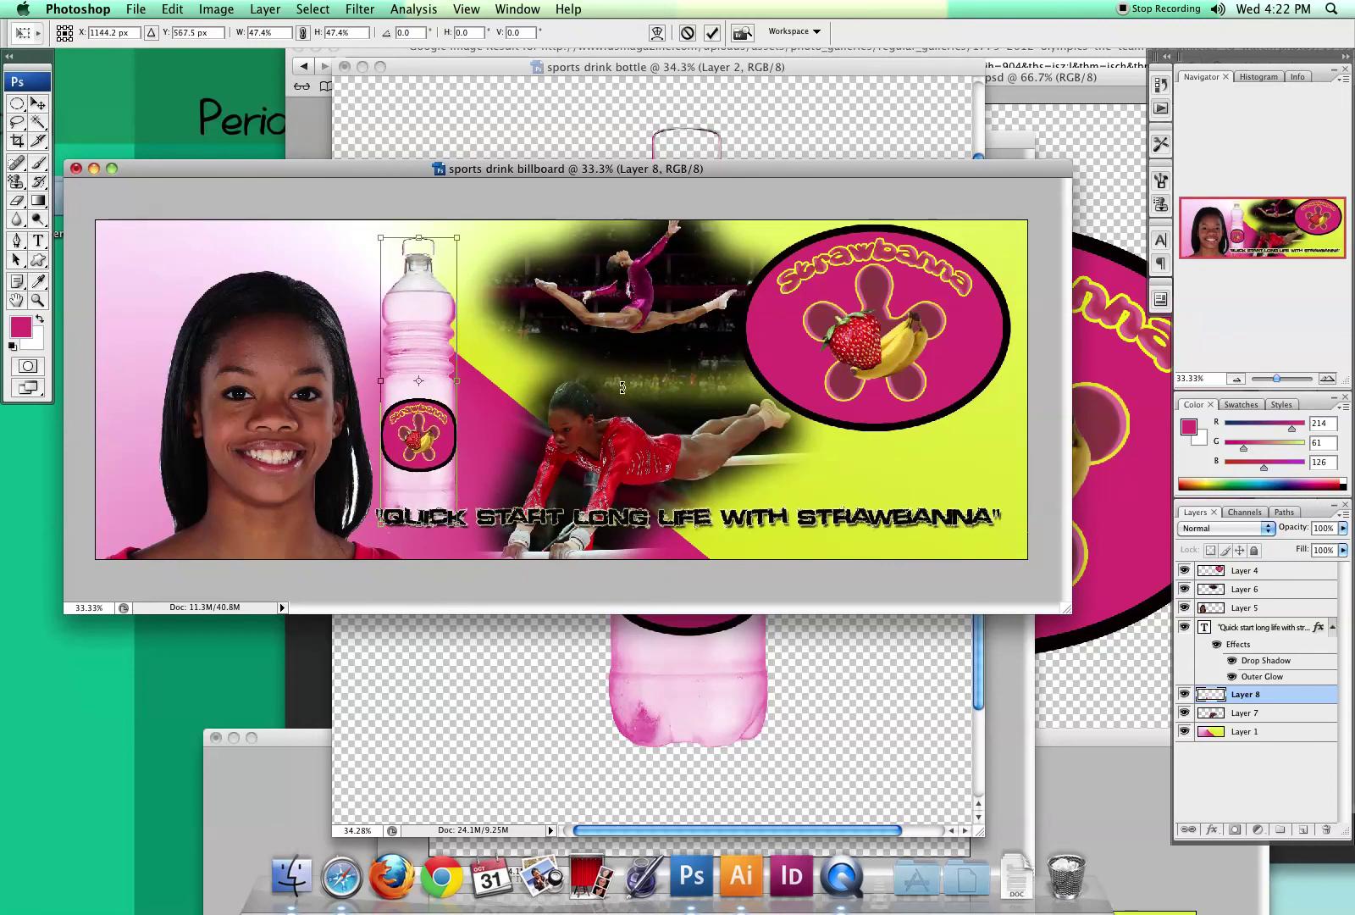
{"action": "key", "text": "Return"}
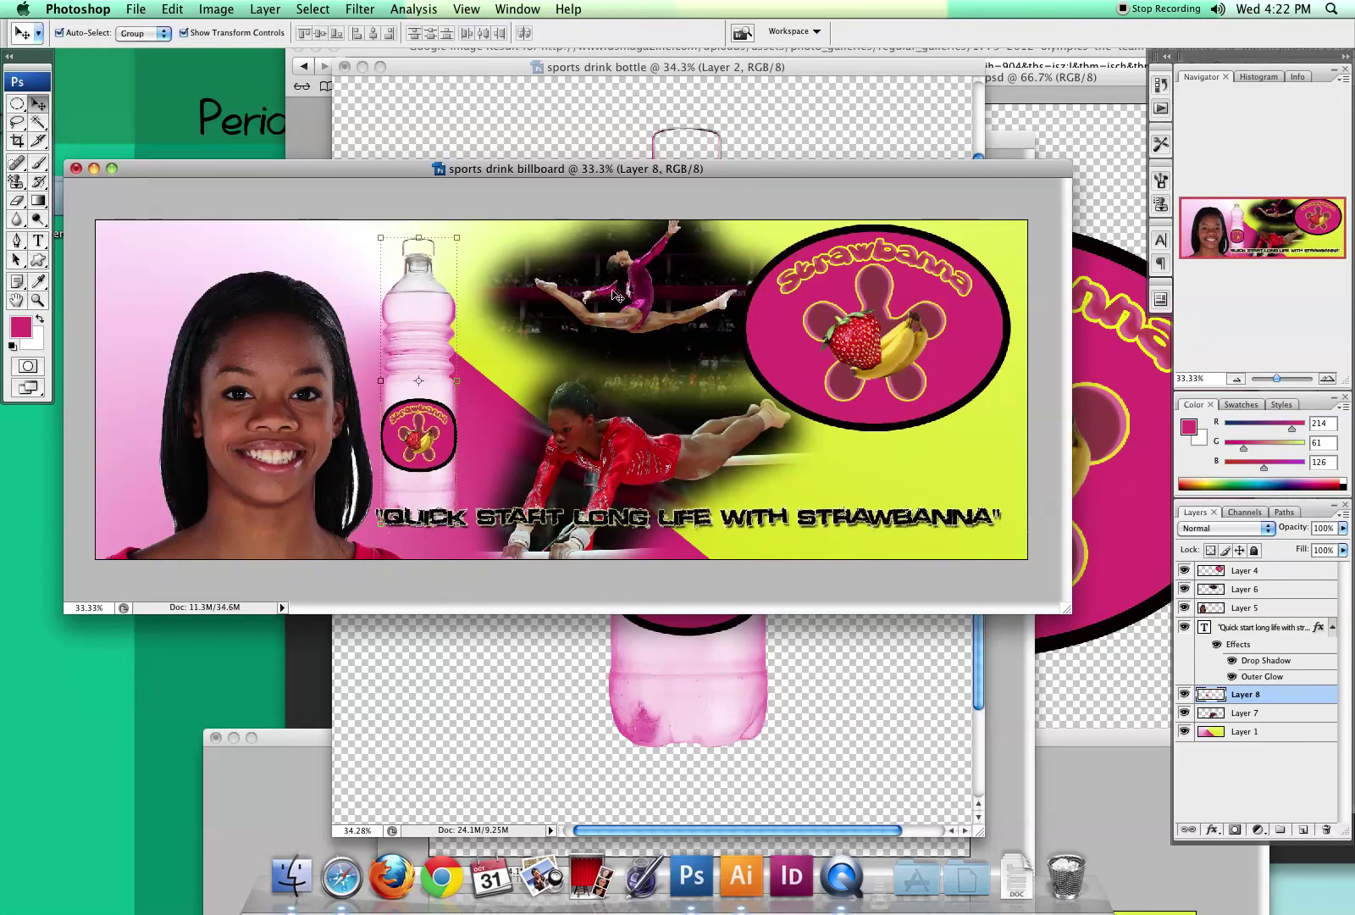
Step: Enlarge the bottle proportionally to nearly the billboard's full height and shift it right, toward the gymnasts
{"action": "left_click_drag", "start_coordinate": [460, 238], "coordinate": [465, 222]}
{"action": "left_click_drag", "start_coordinate": [423, 313], "coordinate": [451, 332]}
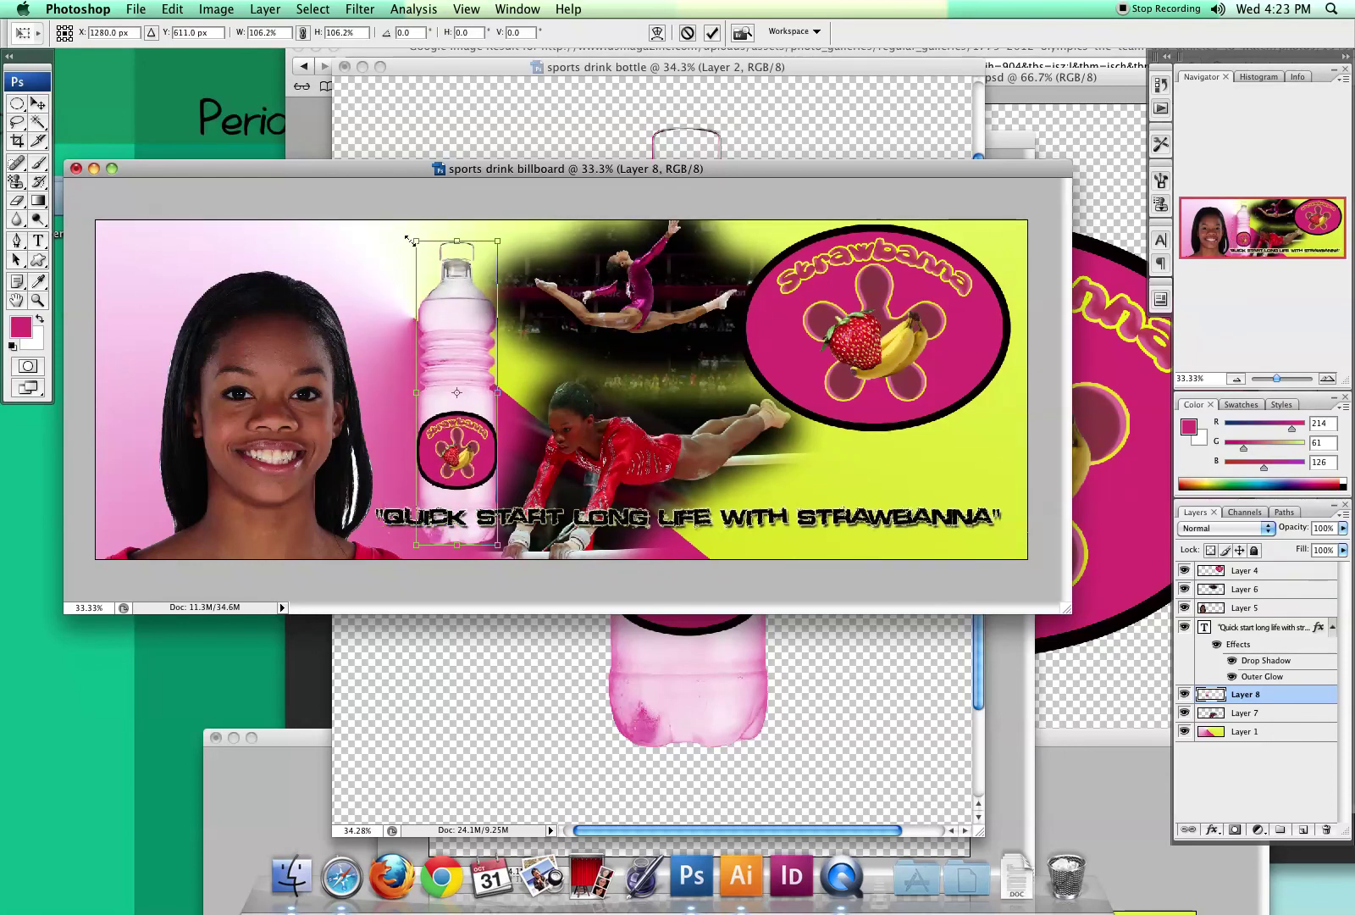
{"action": "left_click_drag", "start_coordinate": [416, 241], "coordinate": [387, 232]}
{"action": "key", "text": "Return"}
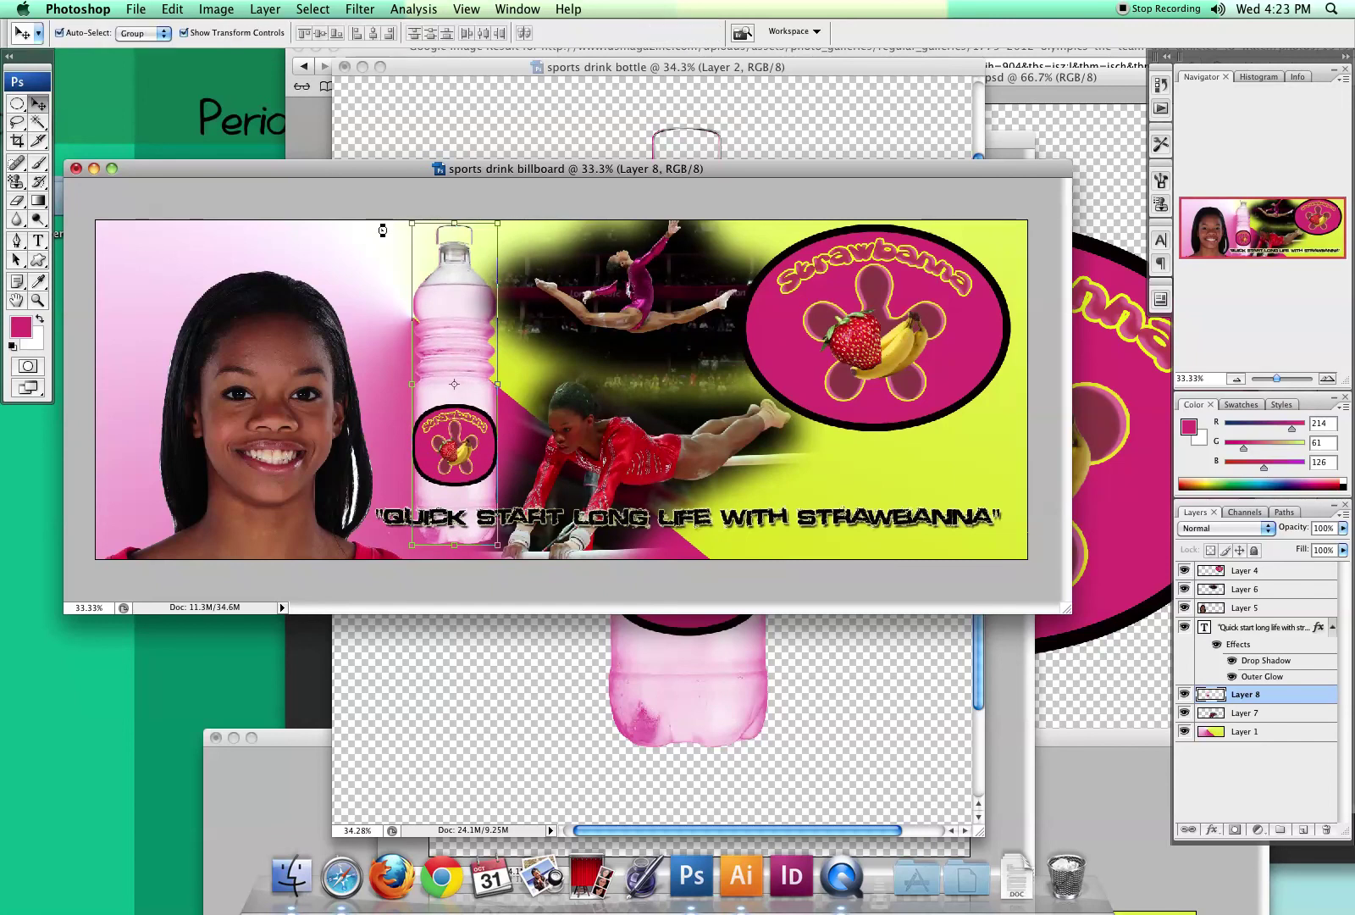
Step: Move the portrait up and left, and bring the bottle left to stand close beside it
{"action": "left_click_drag", "start_coordinate": [457, 306], "coordinate": [432, 306]}
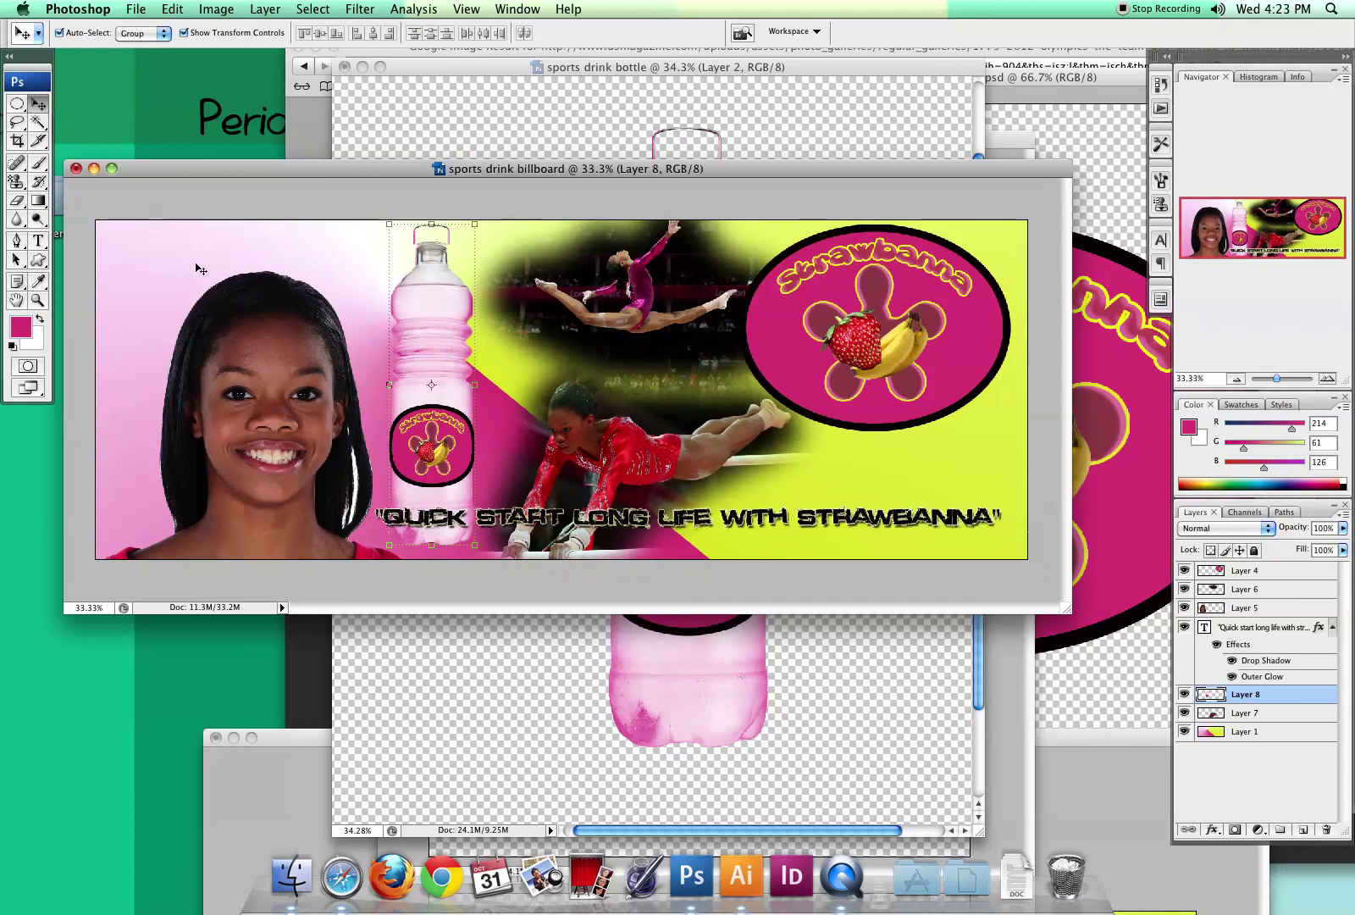
{"action": "left_click_drag", "start_coordinate": [288, 307], "coordinate": [254, 298]}
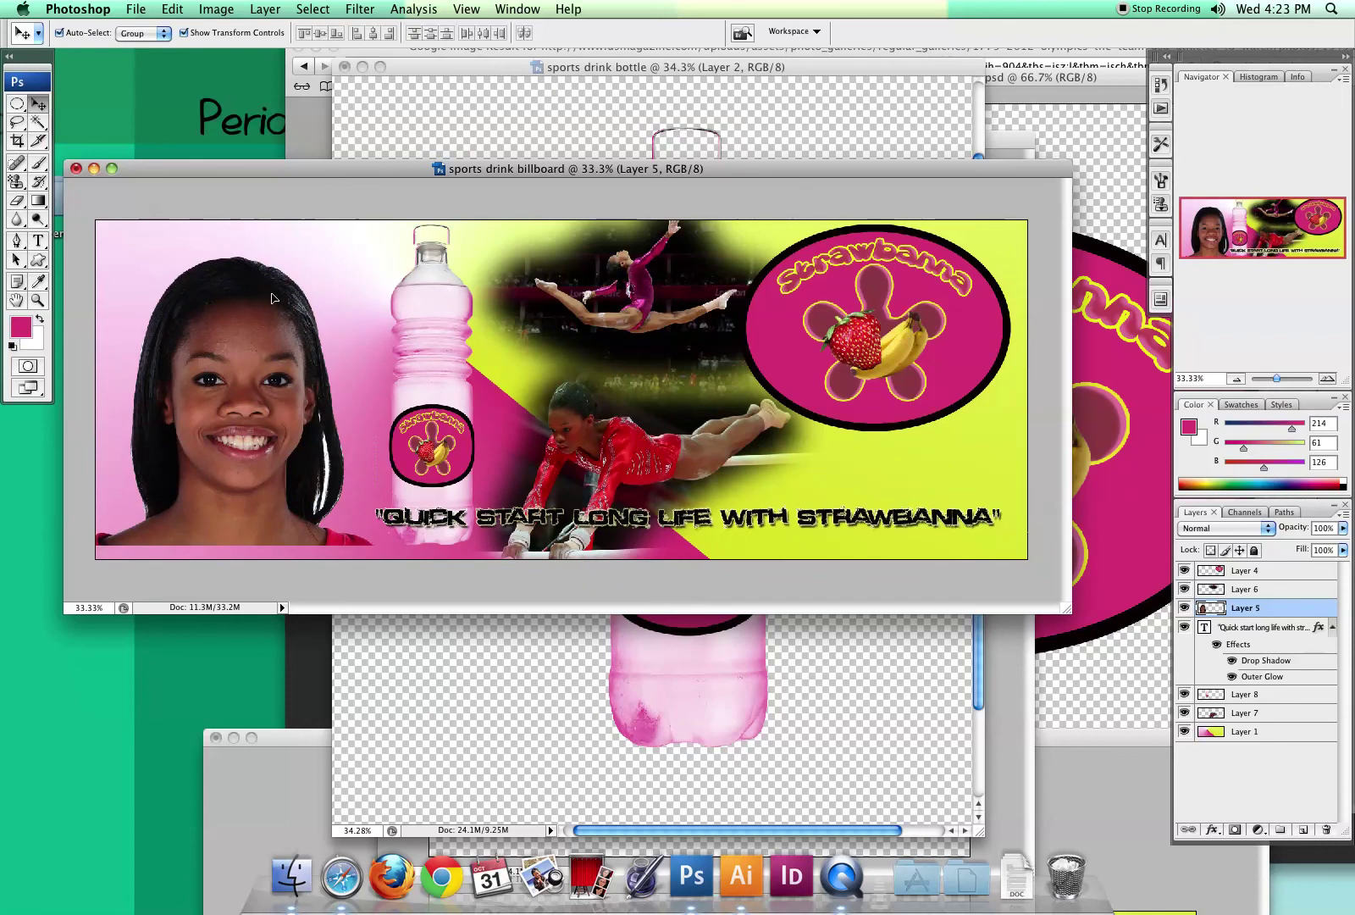
{"action": "left_click_drag", "start_coordinate": [434, 302], "coordinate": [403, 306]}
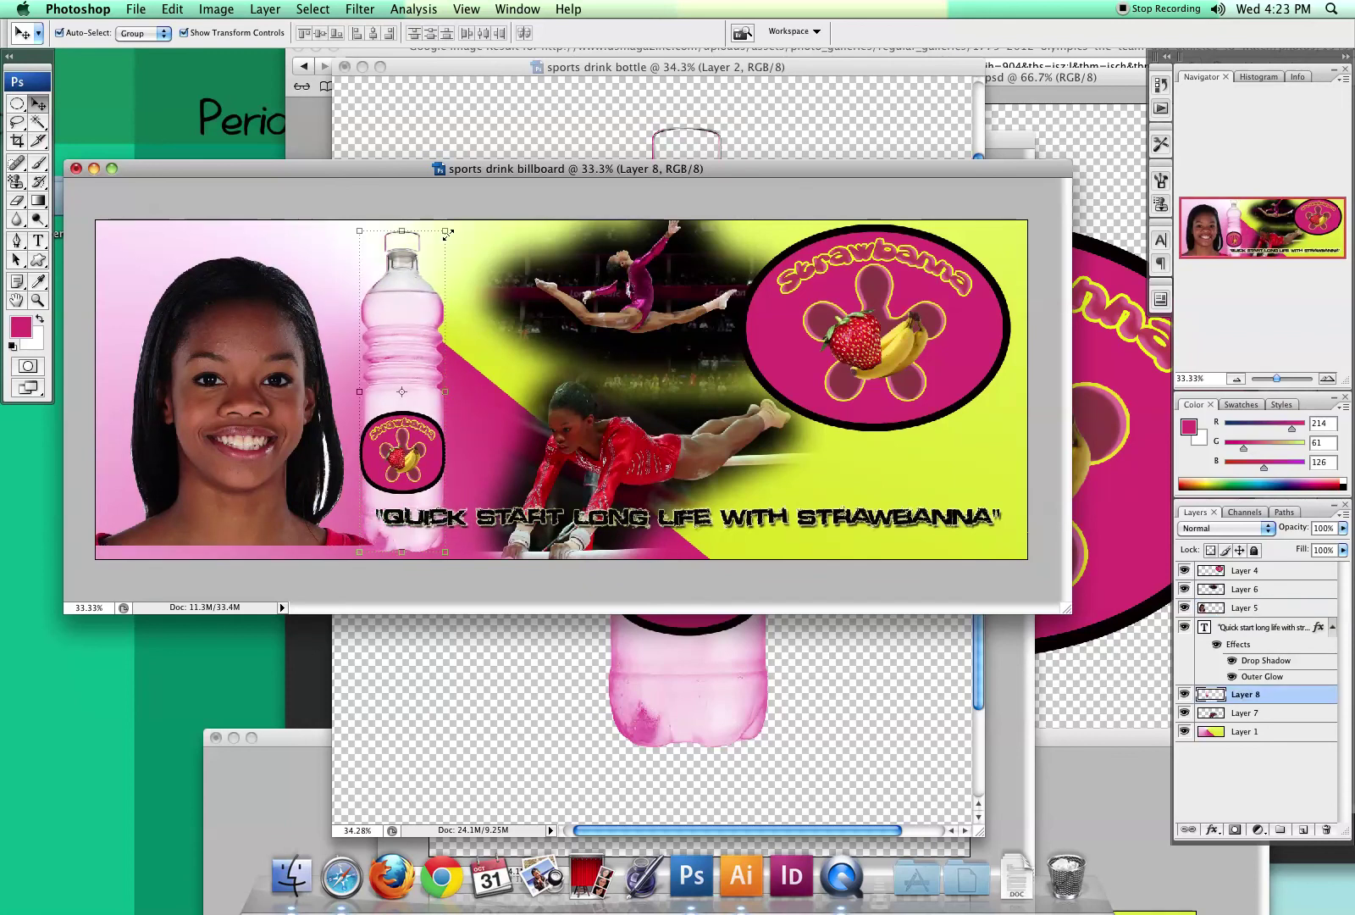
Step: Try a further transform of the bottle from its upper-right corner and undo it
{"action": "left_click", "coordinate": [456, 227]}
{"action": "left_click_drag", "start_coordinate": [457, 227], "coordinate": [476, 245]}
{"action": "key", "text": "Return"}
{"action": "key", "text": "ctrl+z"}
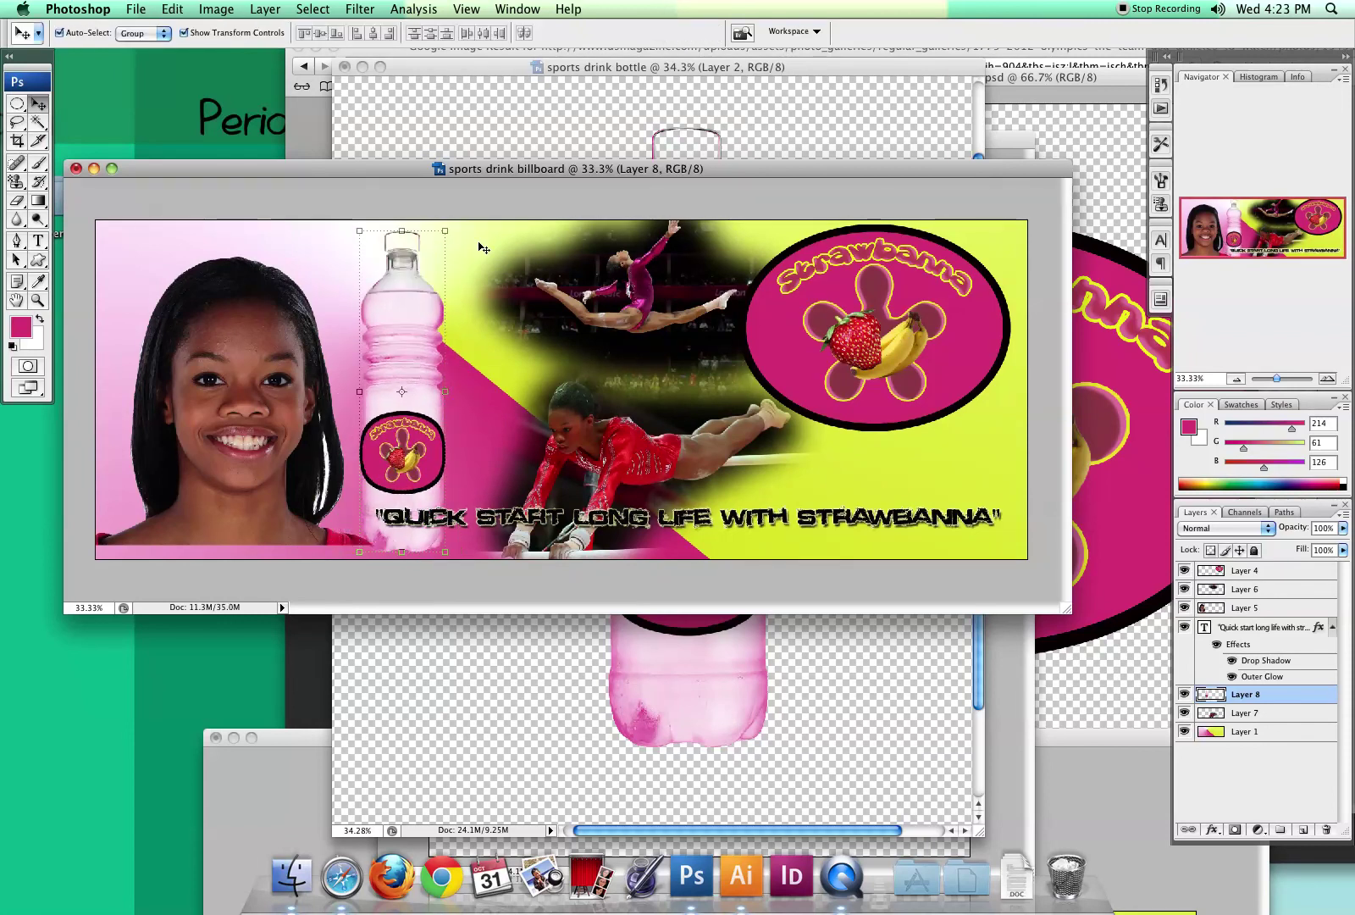